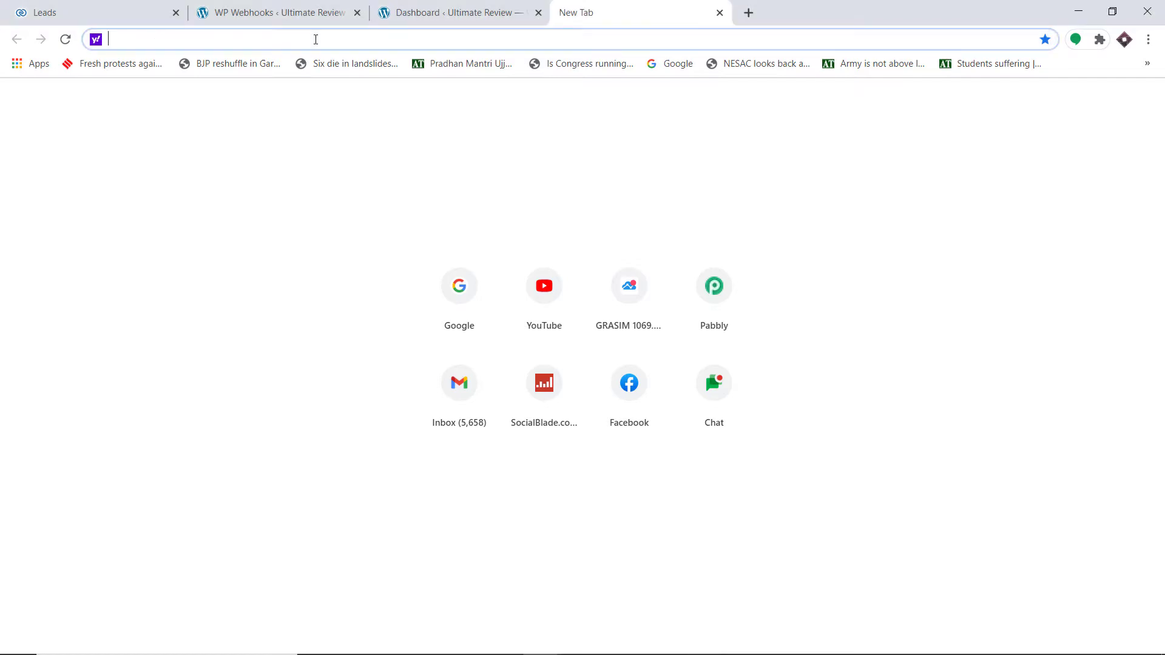
# - Go to pabbly.com and open the Pabbly Connect product page
pyautogui.write('pabbly.com')
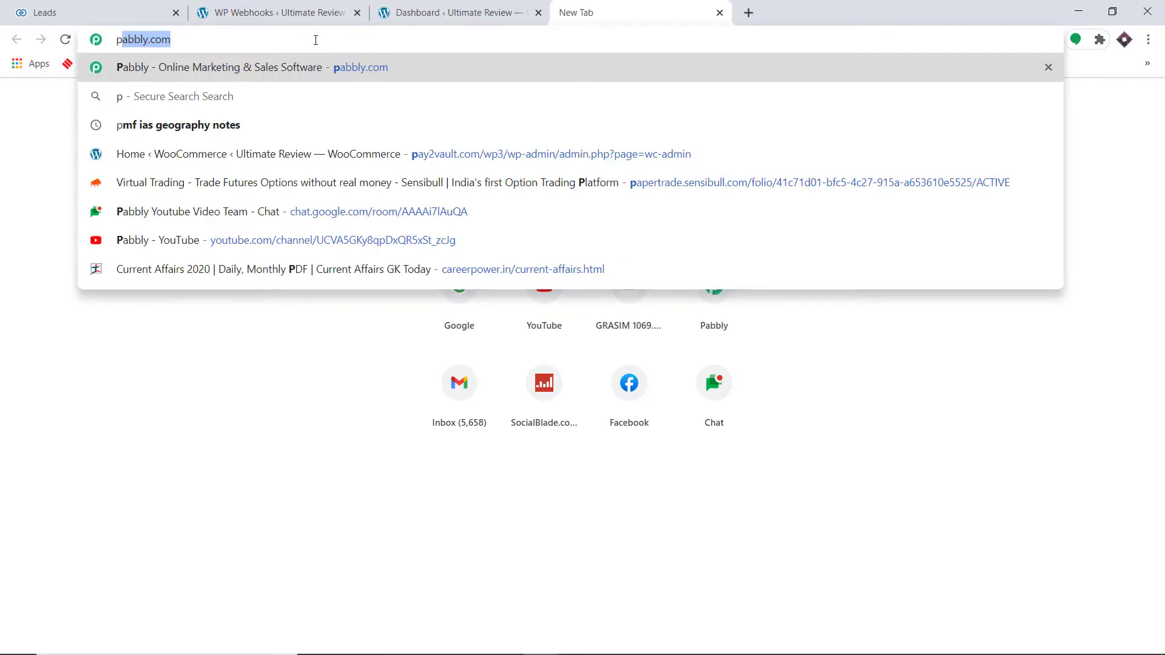
pyautogui.press('Return')
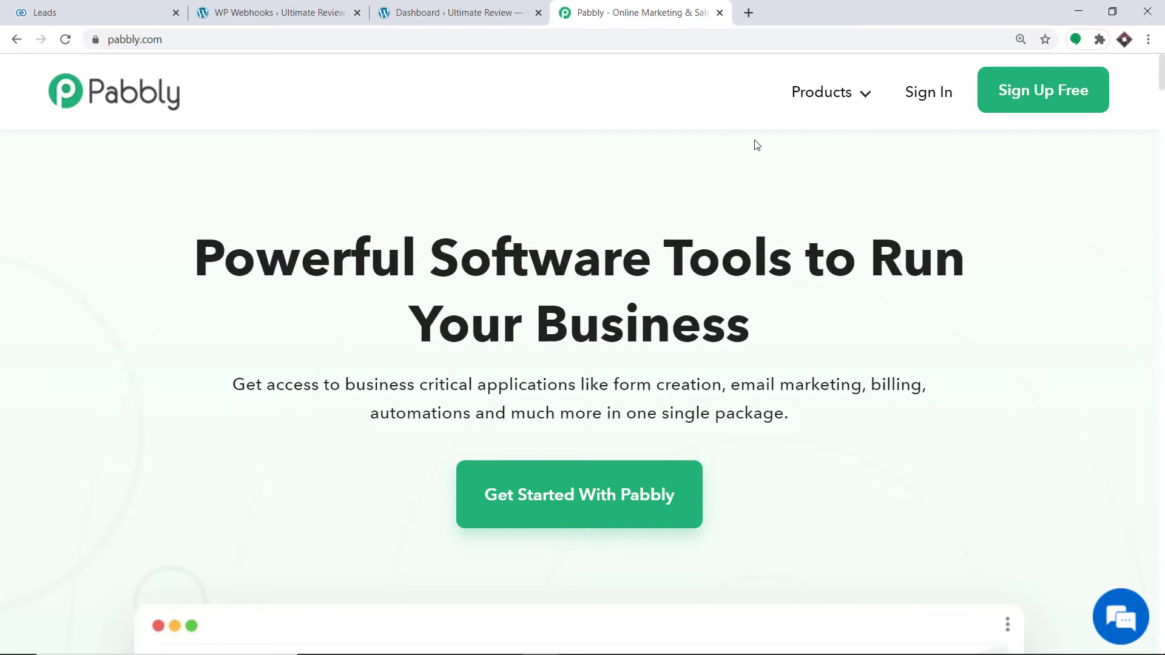
pyautogui.moveTo(807, 95)
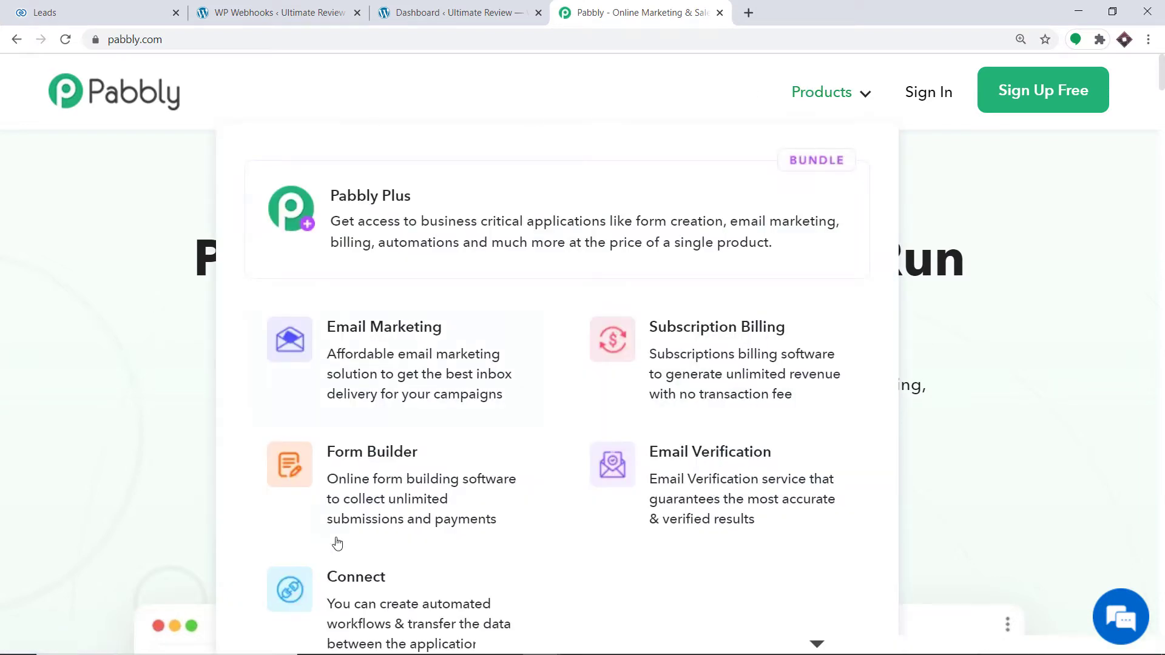
pyautogui.click(344, 601)
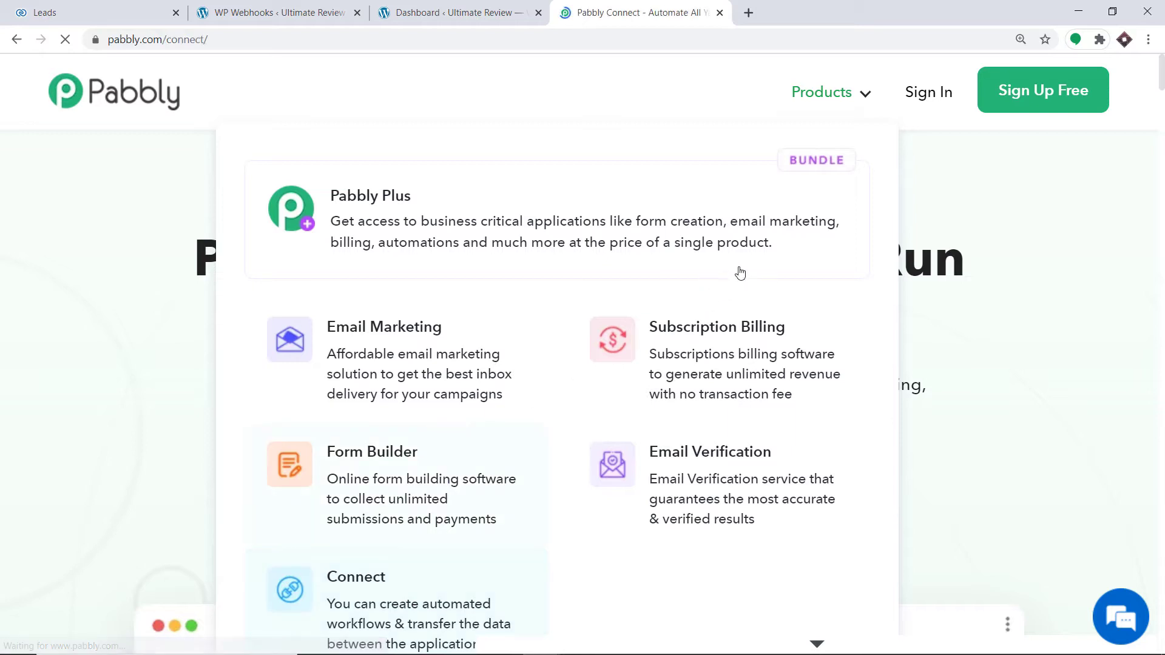
# - Sign in to Pabbly and launch Connect from the All Apps list
pyautogui.click(934, 103)
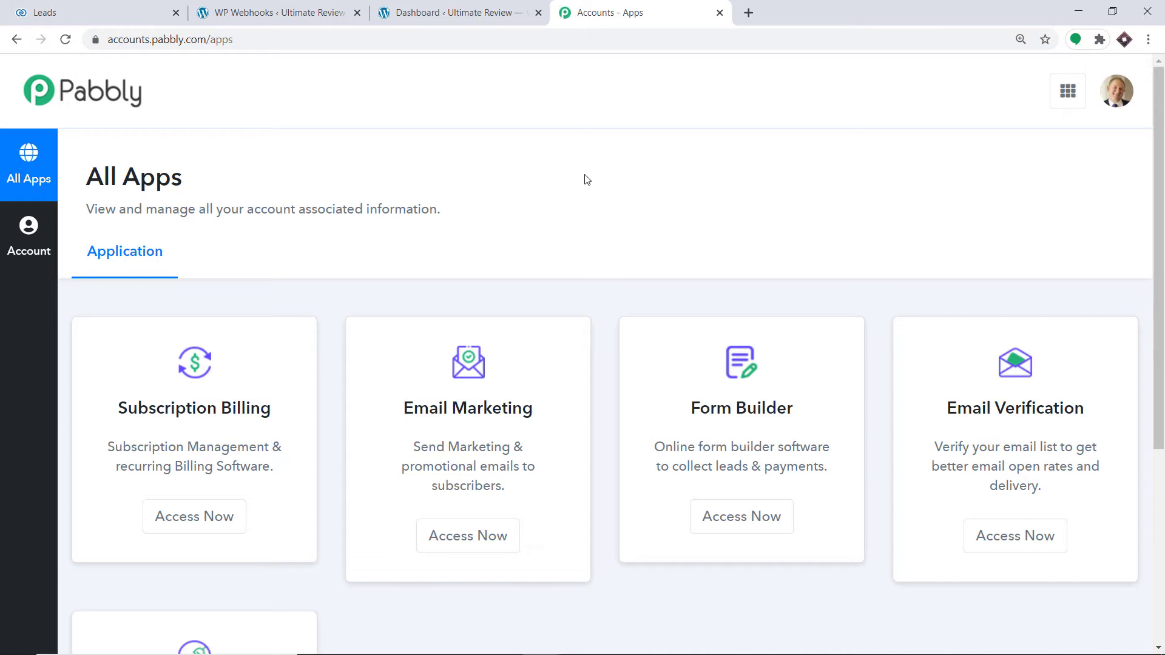
pyautogui.scroll(-5, 588, 181)
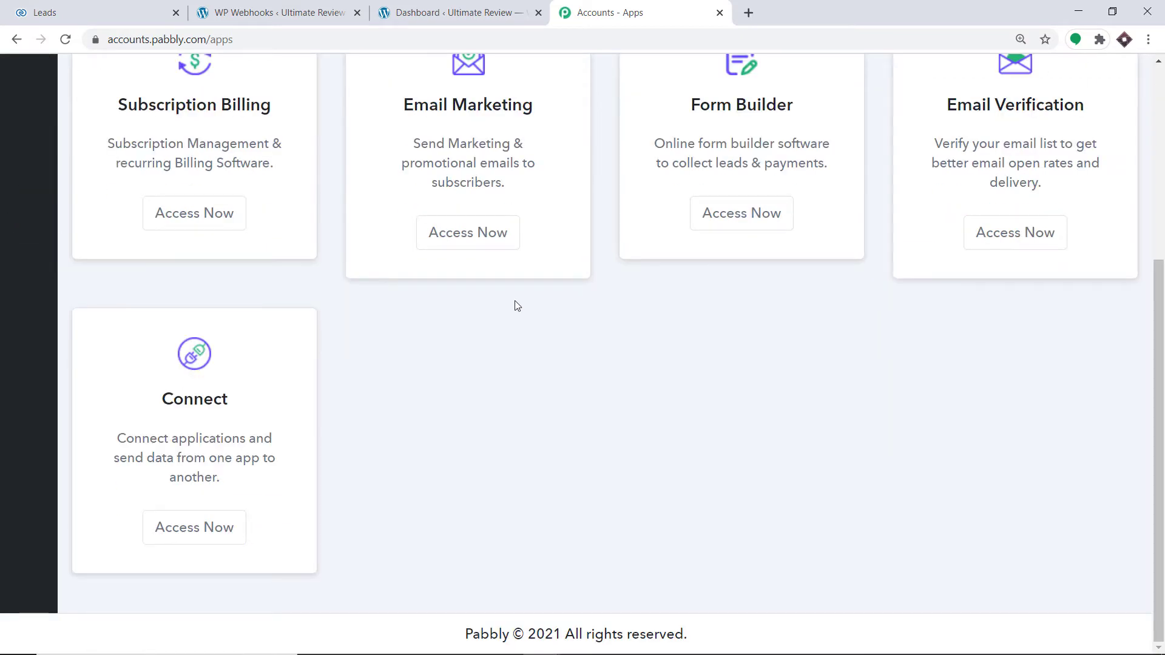
pyautogui.click(208, 528)
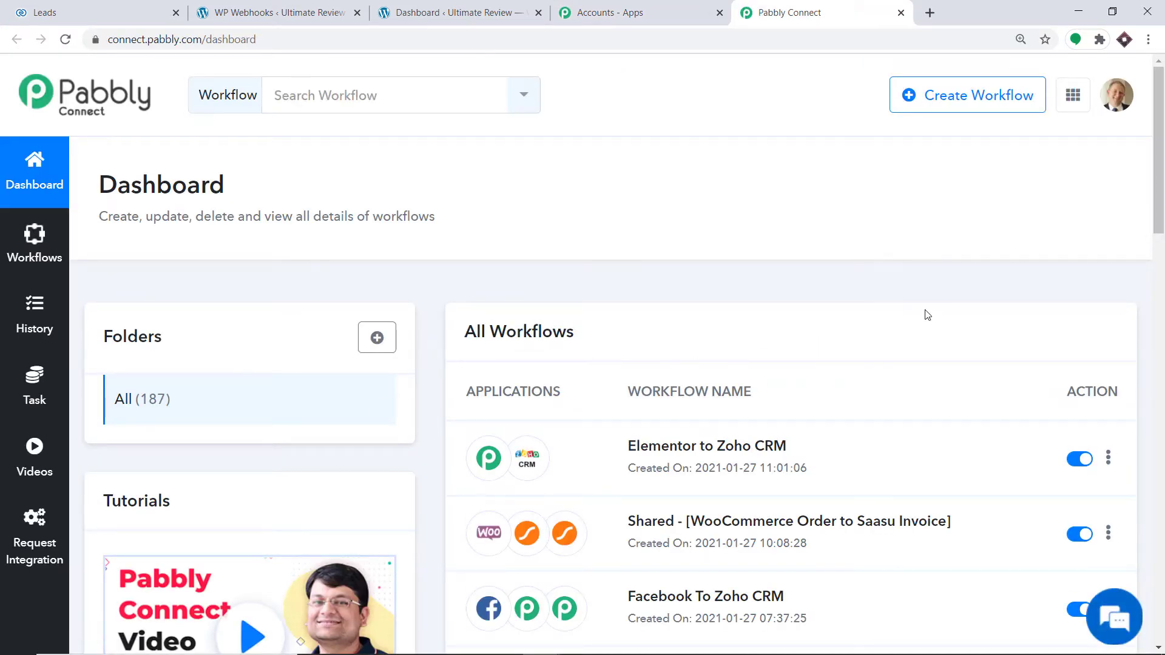
# - Create a new workflow named 'WordPress To Zoho CRM'
pyautogui.click(980, 99)
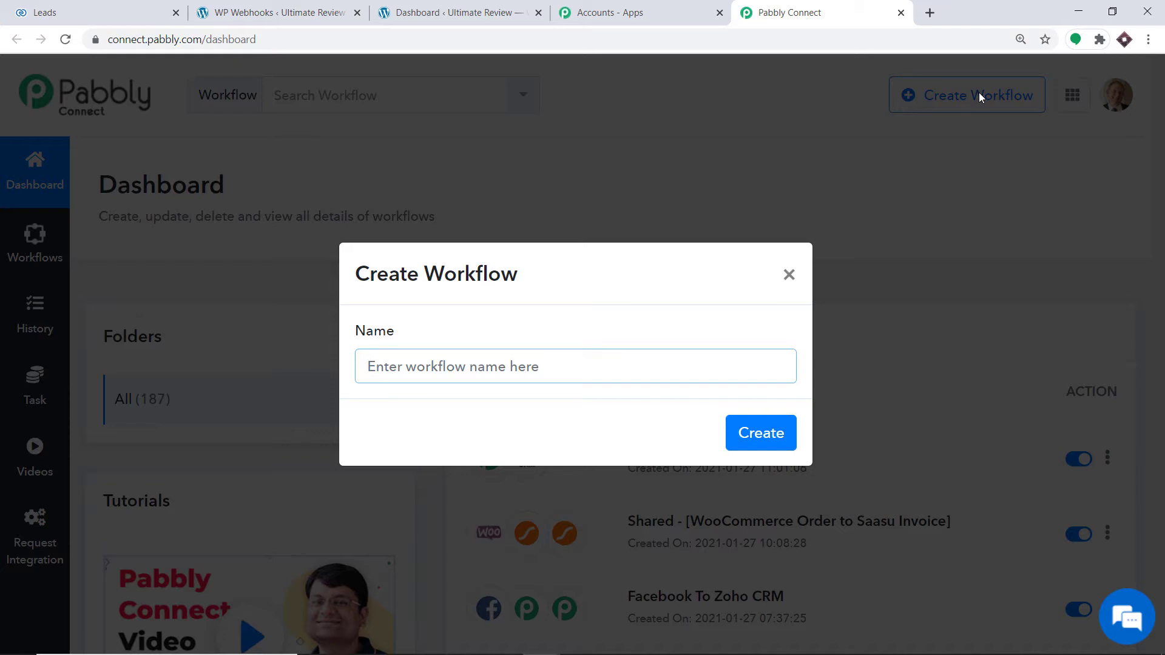
pyautogui.write('W')
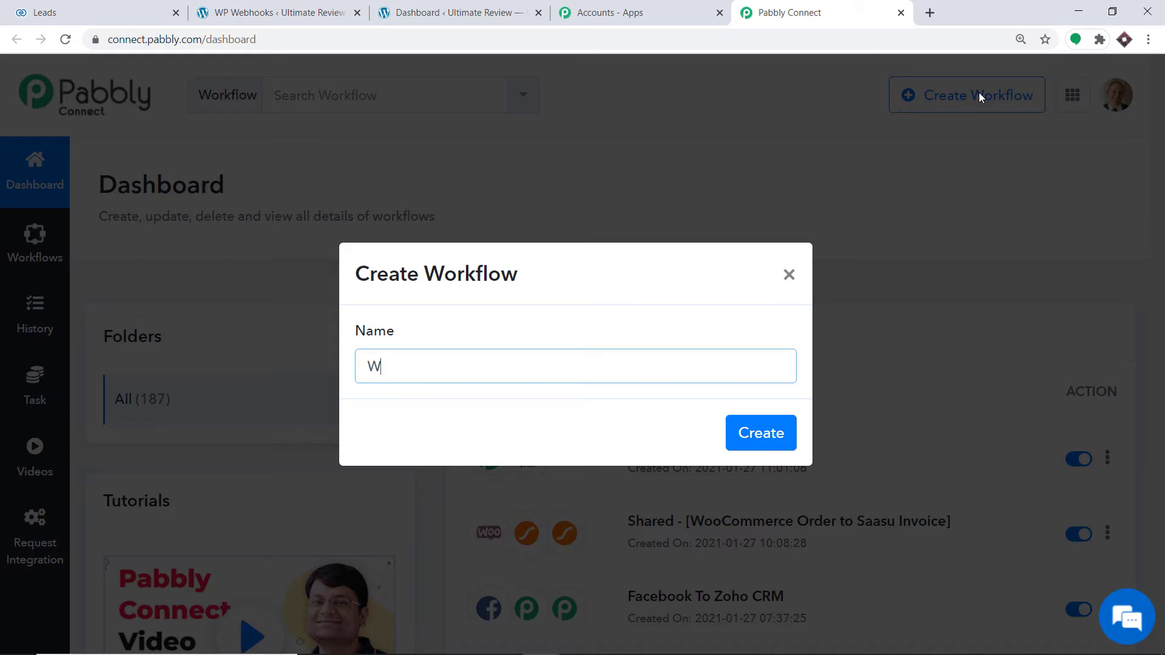
pyautogui.write('ordPress To Zoho CRM')
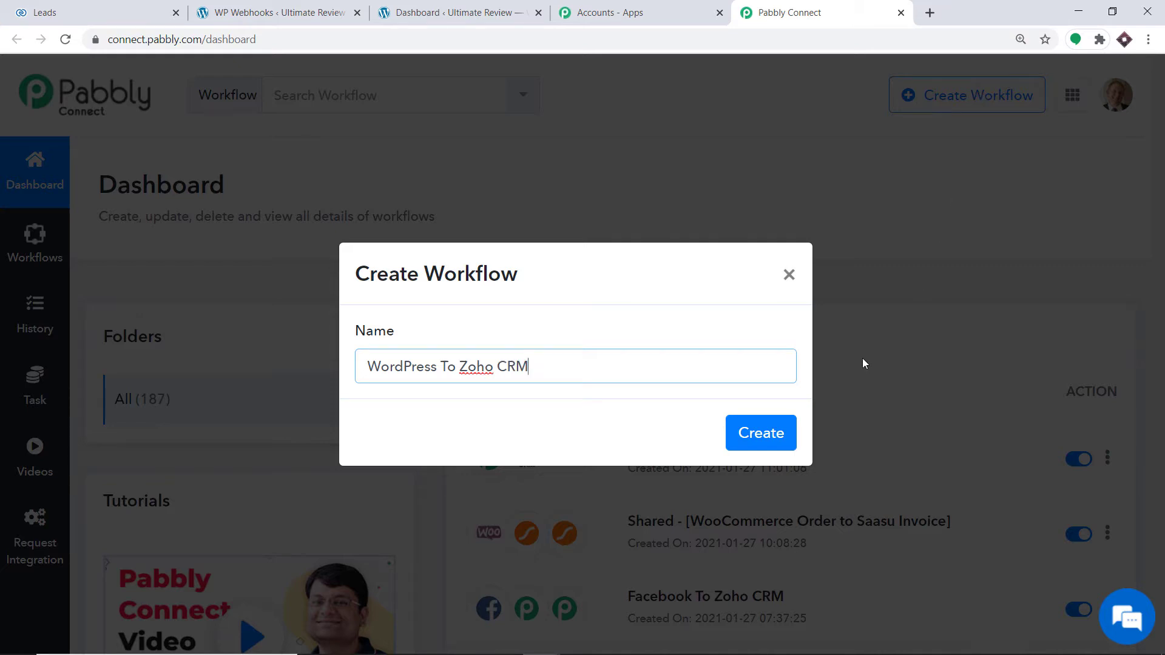
pyautogui.click(780, 434)
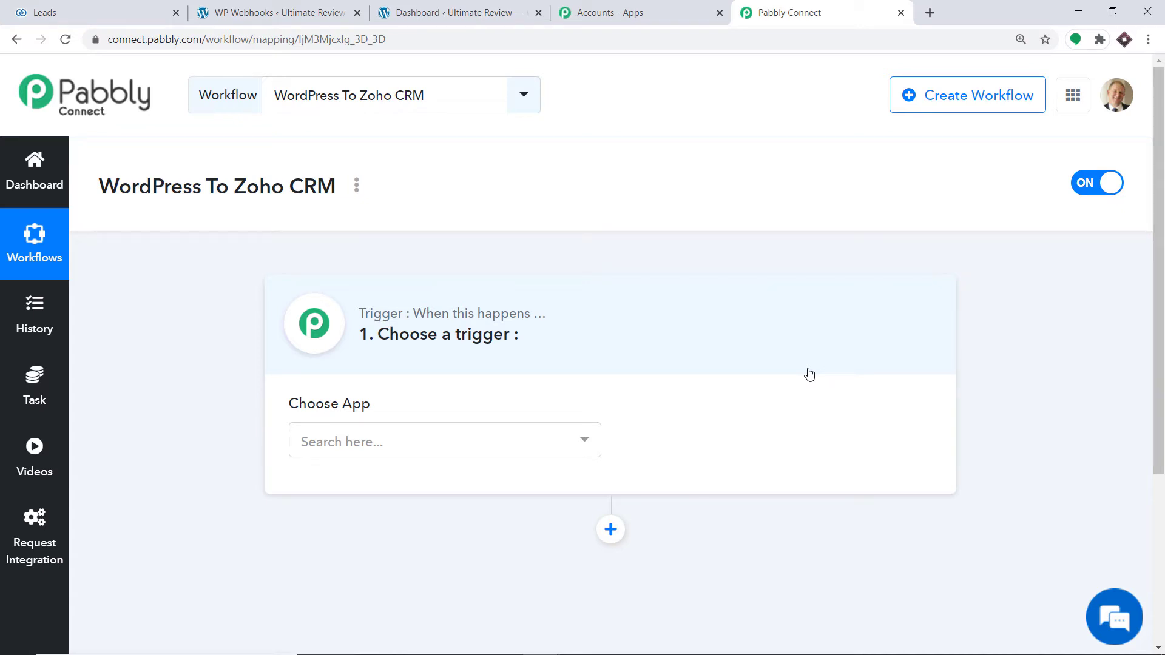
# - Search 'WORD' and choose WordPress as the trigger app
pyautogui.click(490, 434)
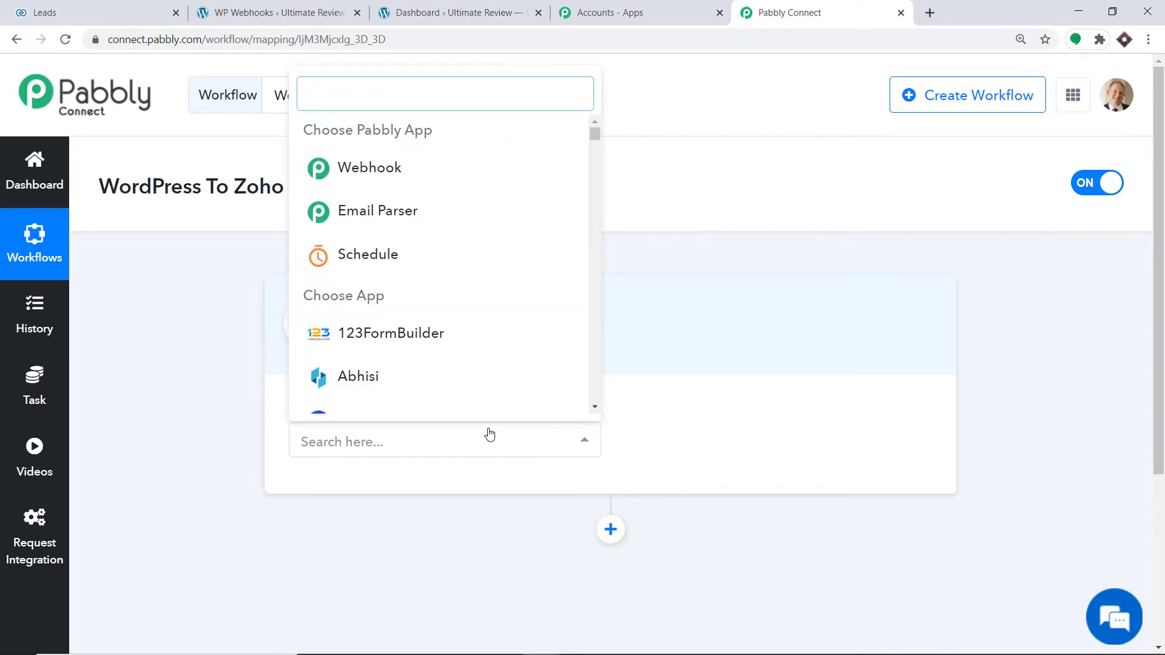
pyautogui.write('WORD')
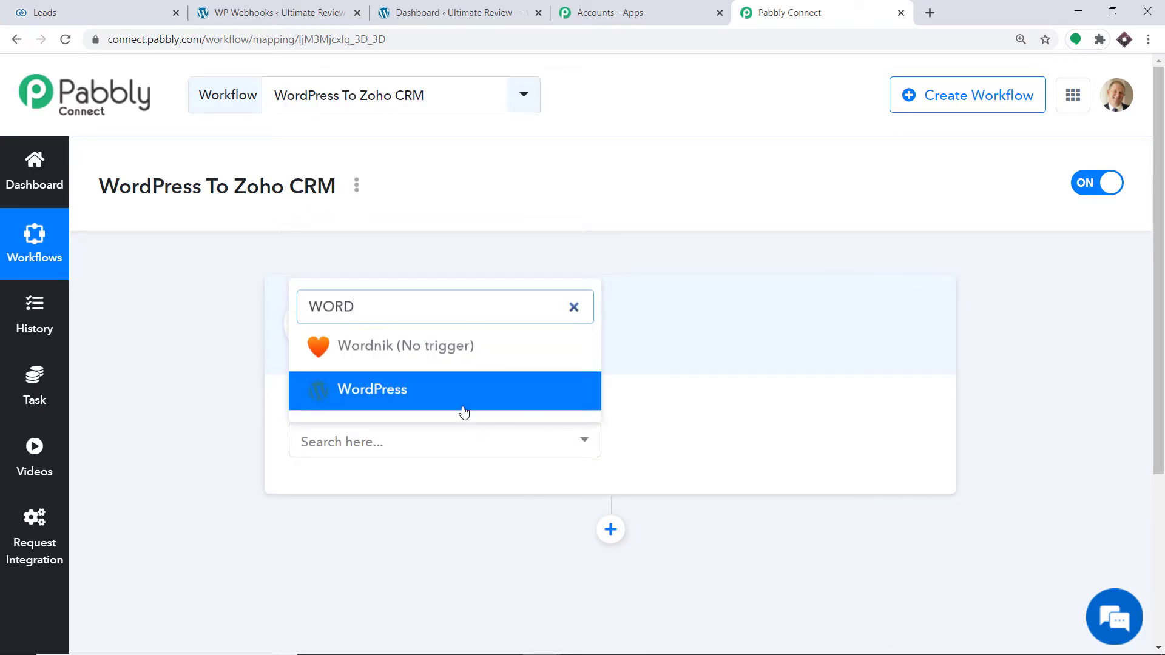
pyautogui.click(462, 406)
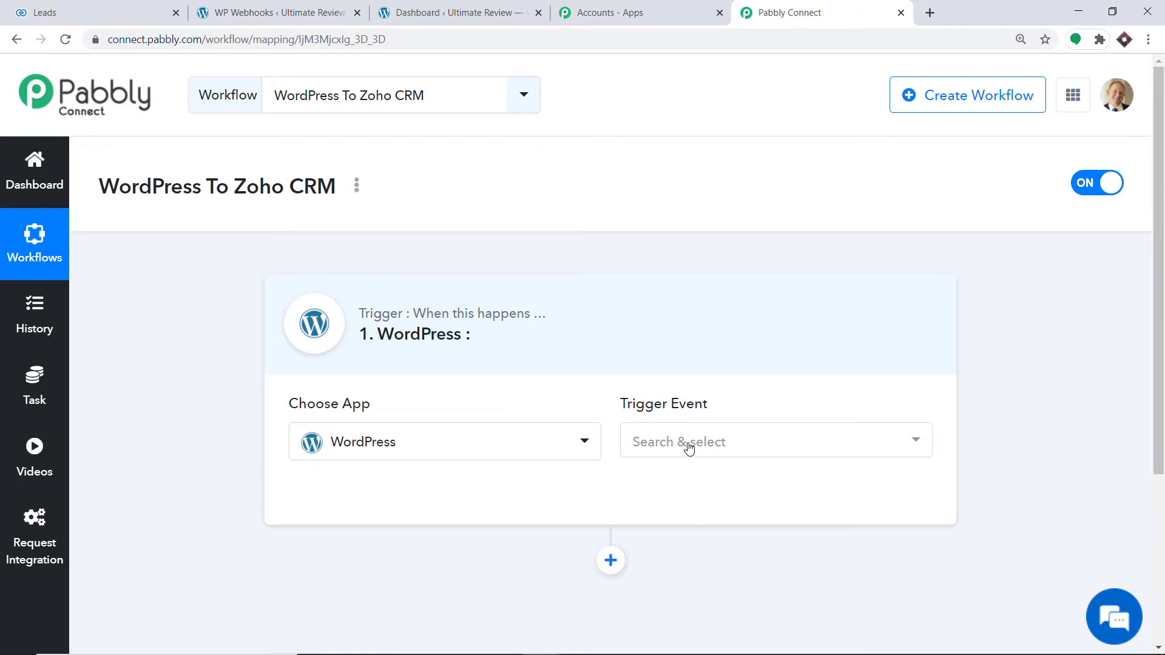
# - Set the WordPress trigger event to User Registers after reviewing the other events
pyautogui.click(689, 444)
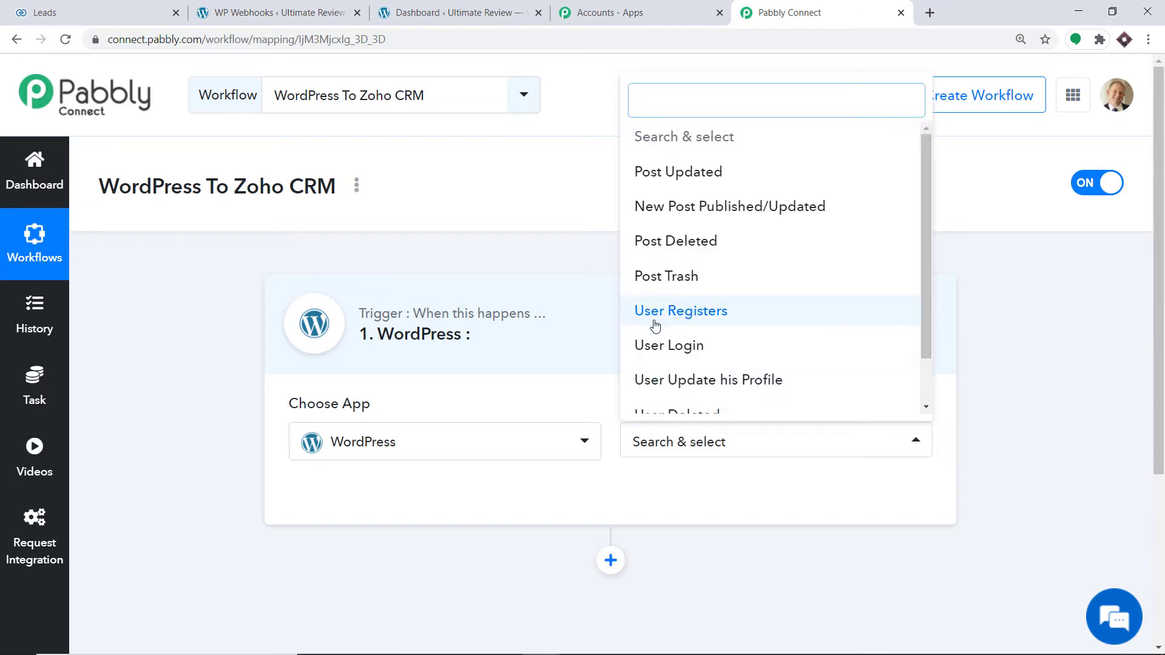
pyautogui.click(716, 313)
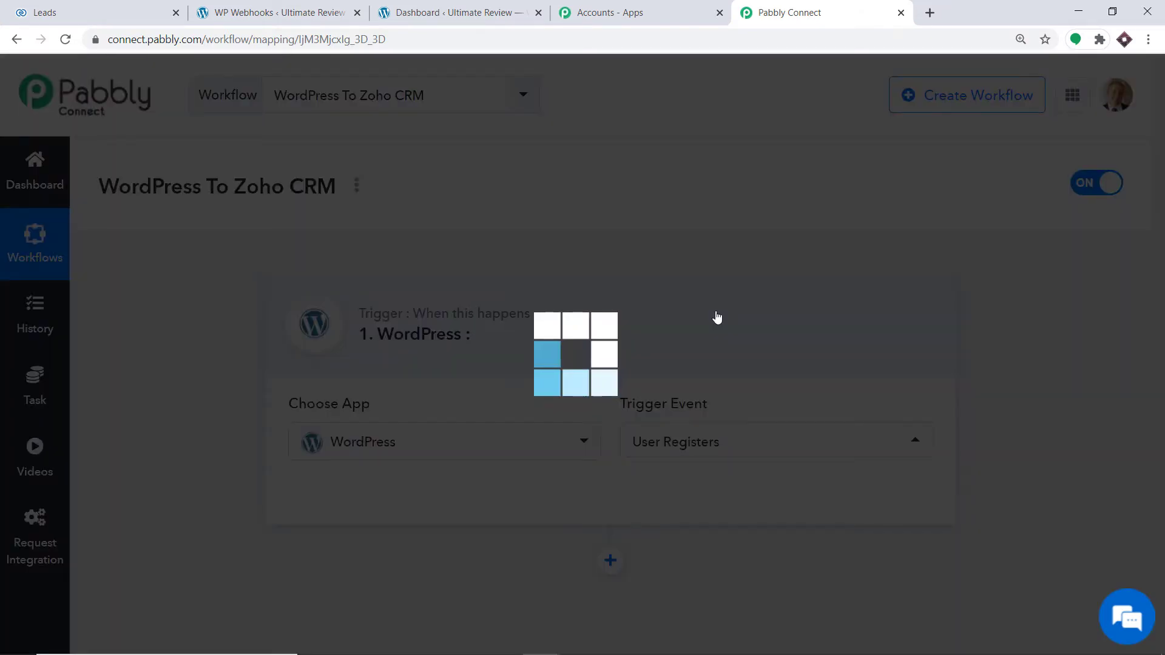
pyautogui.scroll(-2, 718, 322)
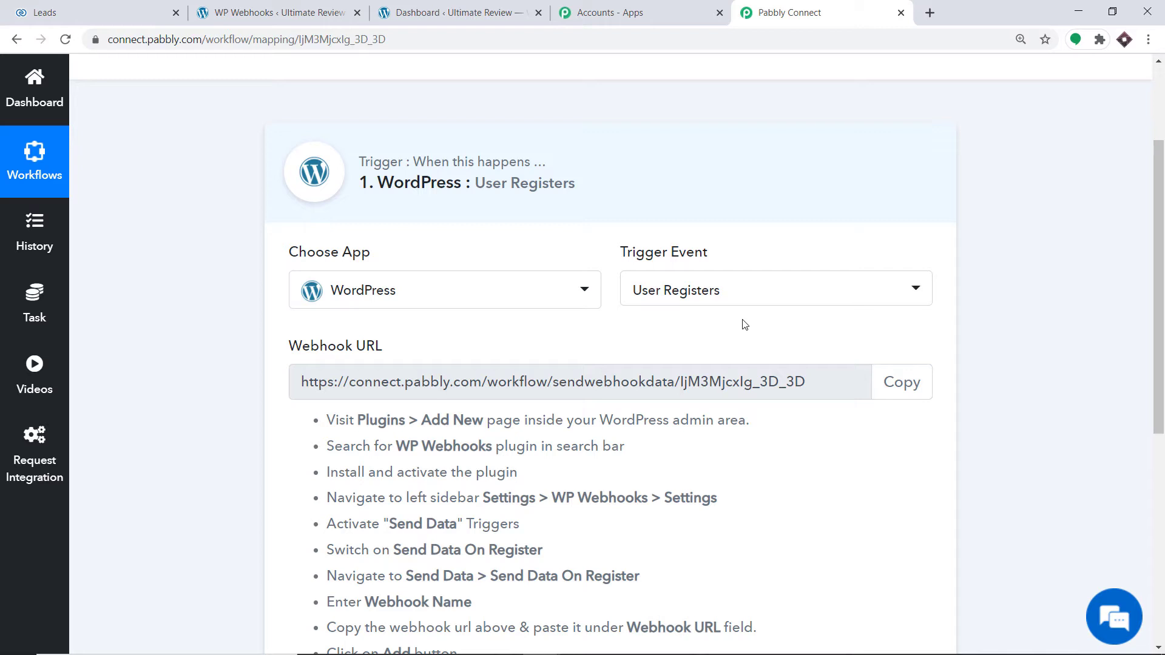
pyautogui.click(726, 289)
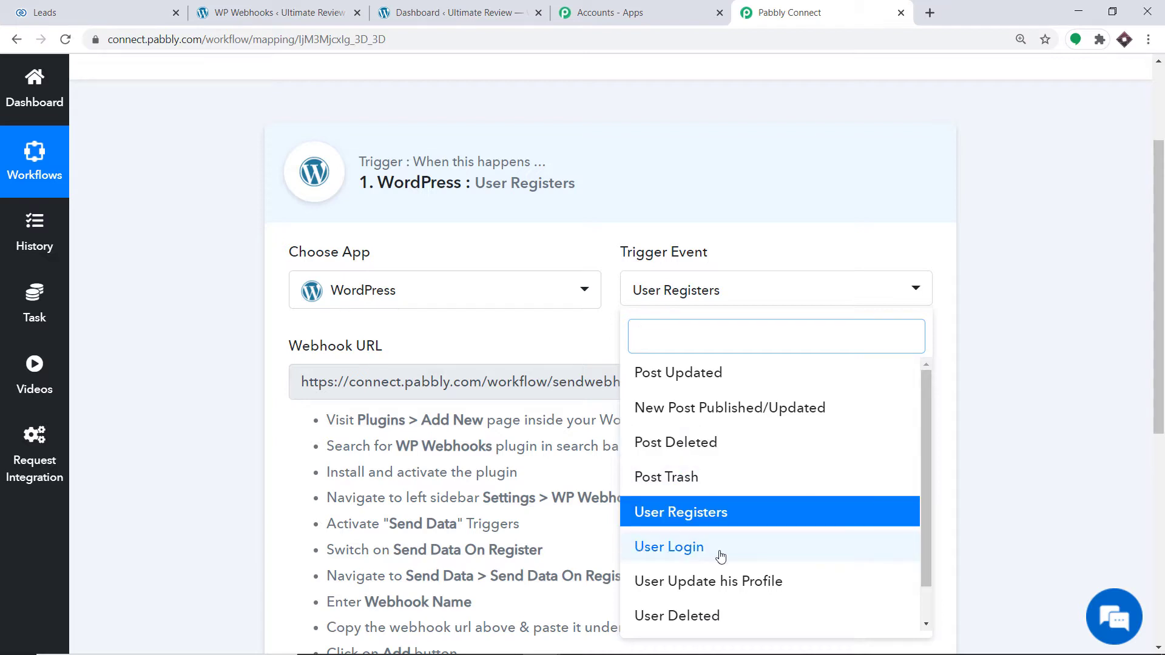
pyautogui.scroll(-1, 751, 582)
pyautogui.scroll(-1, 673, 574)
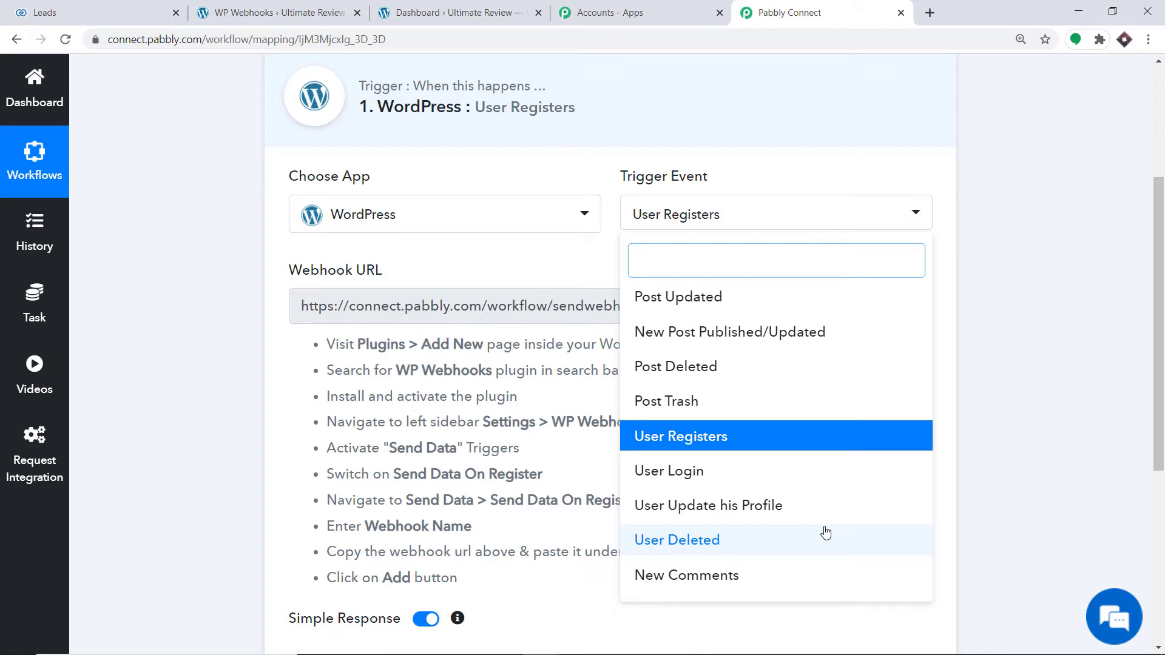
pyautogui.click(486, 257)
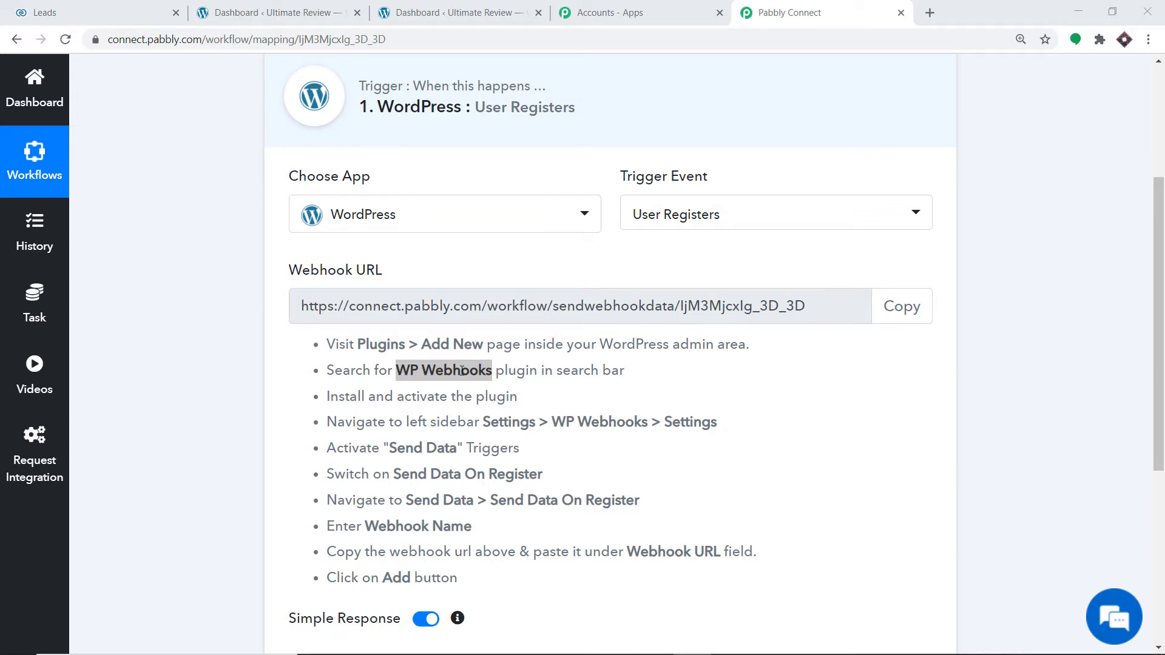
pyautogui.click(534, 382)
# - Copy the plugin name 'WP Webhooks' and search the installed plugins for it
pyautogui.moveTo(493, 371); pyautogui.dragTo(397, 363)
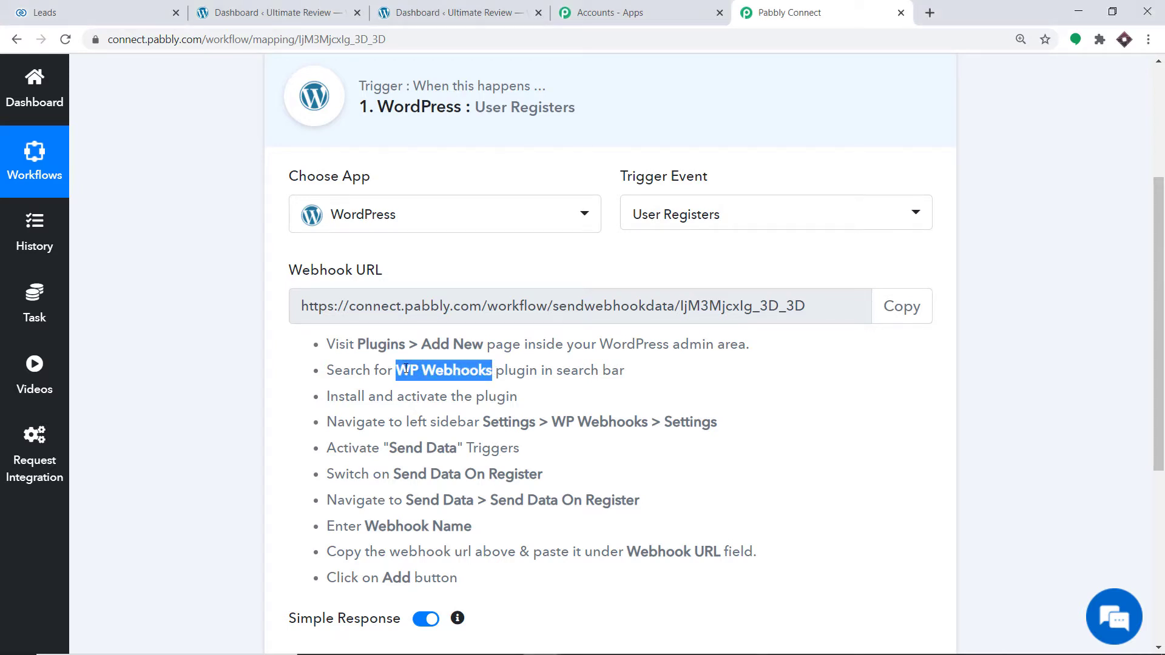
pyautogui.rightClick(406, 371)
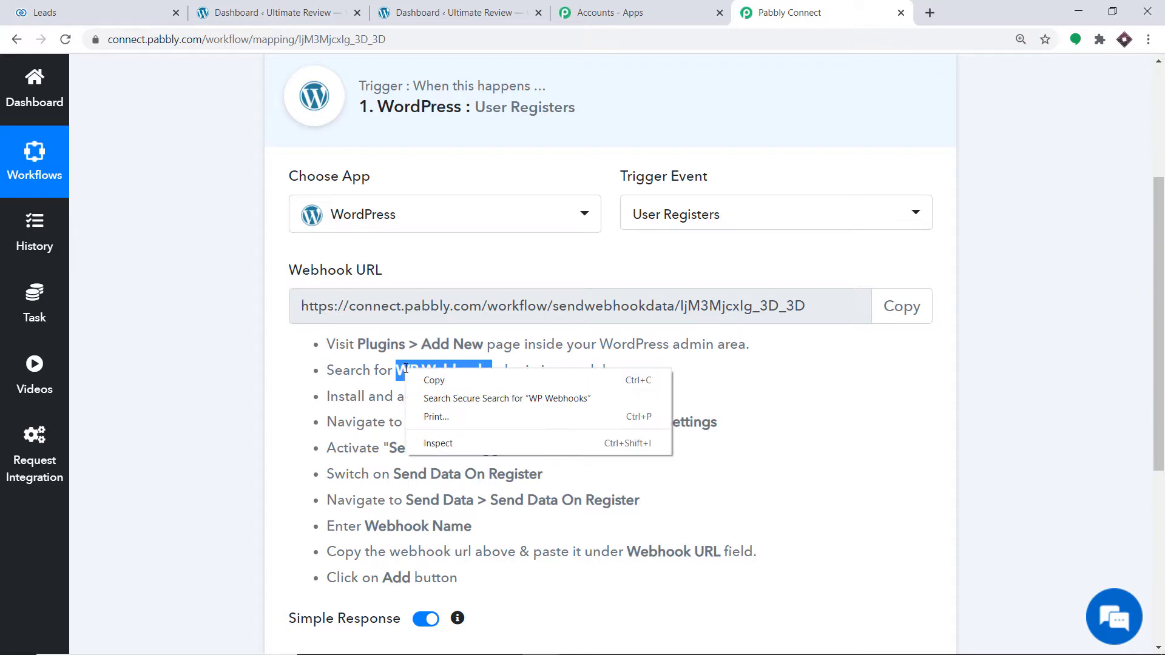
pyautogui.click(419, 379)
pyautogui.click(269, 7)
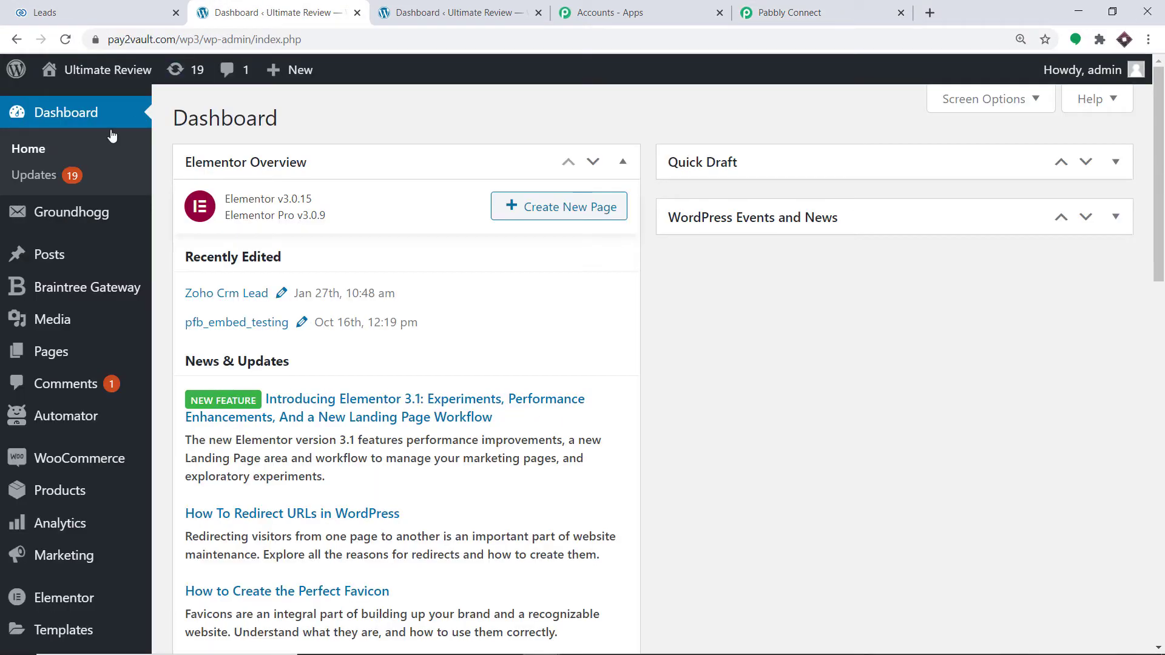
pyautogui.scroll(-2, 67, 376)
pyautogui.moveTo(62, 554)
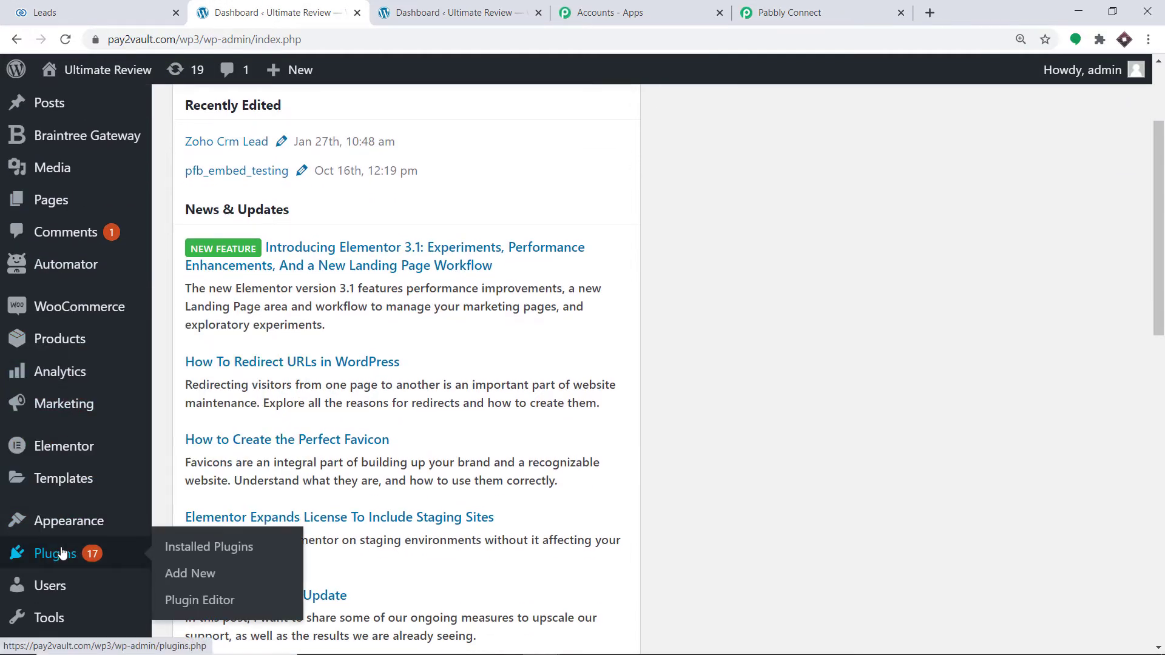
pyautogui.click(180, 549)
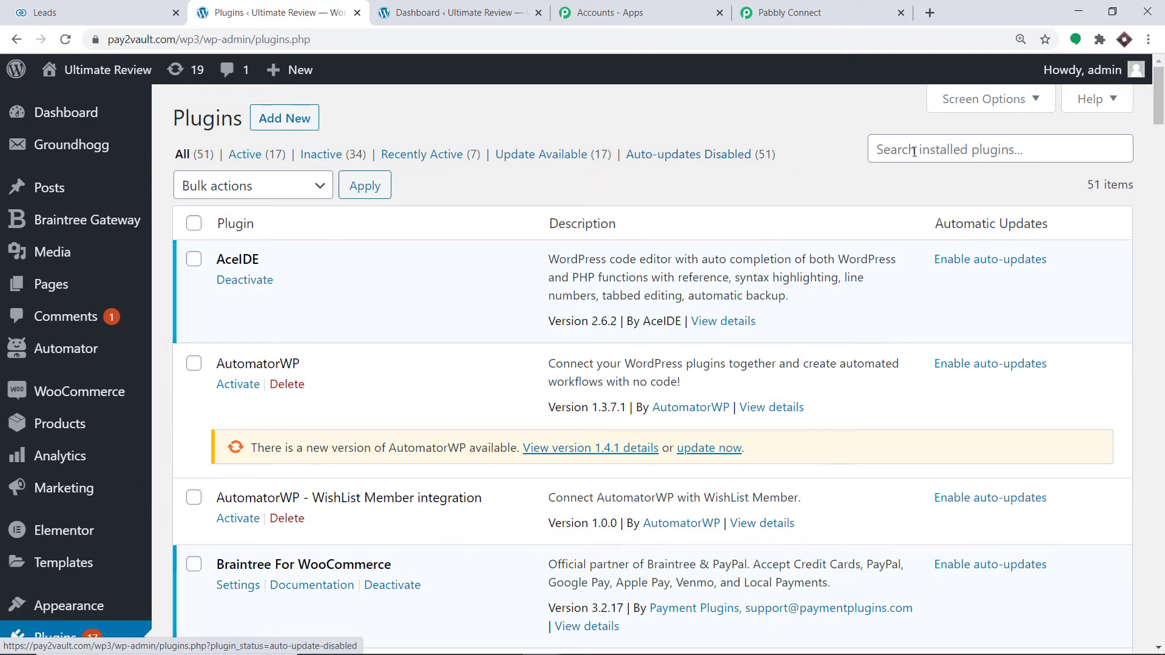
pyautogui.click(915, 151)
pyautogui.hotkey('ctrl', 'v')
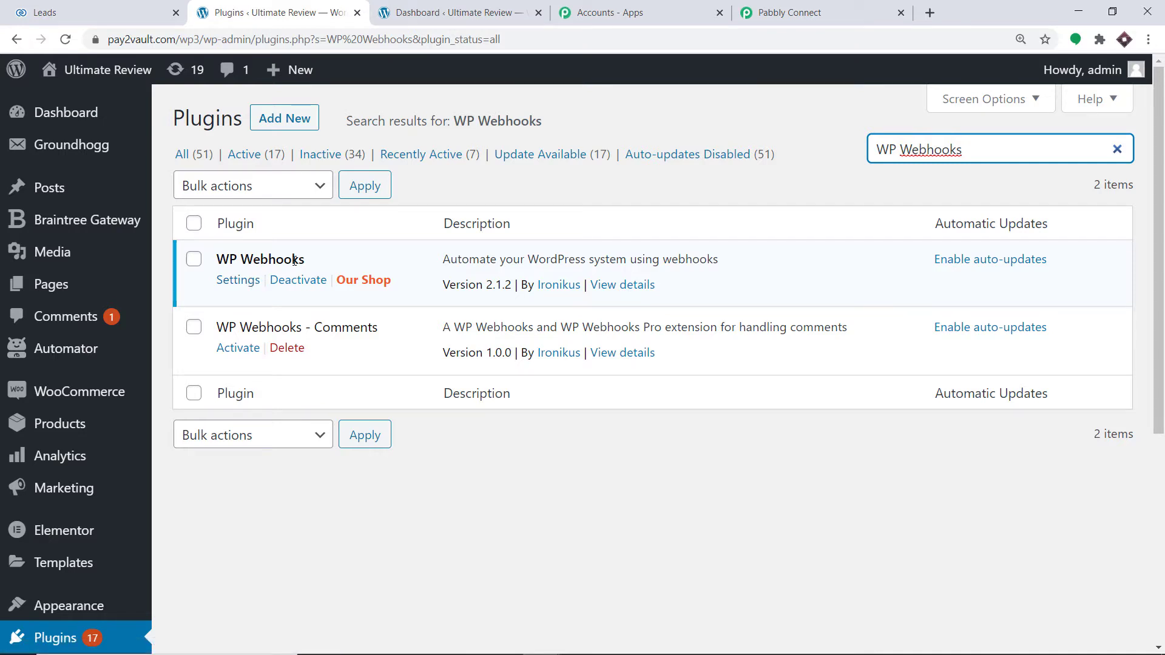
# - Confirm WP Webhooks shows as Active in the plugin directory, then open its plugin pages
pyautogui.rightClick(290, 116)
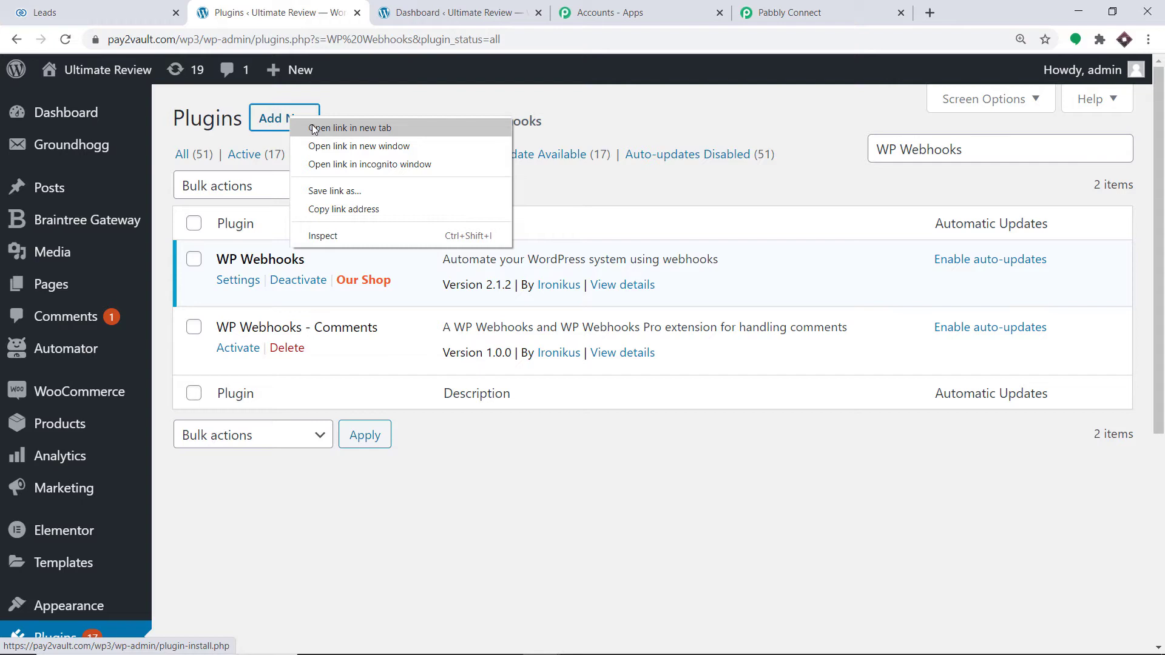
pyautogui.click(311, 128)
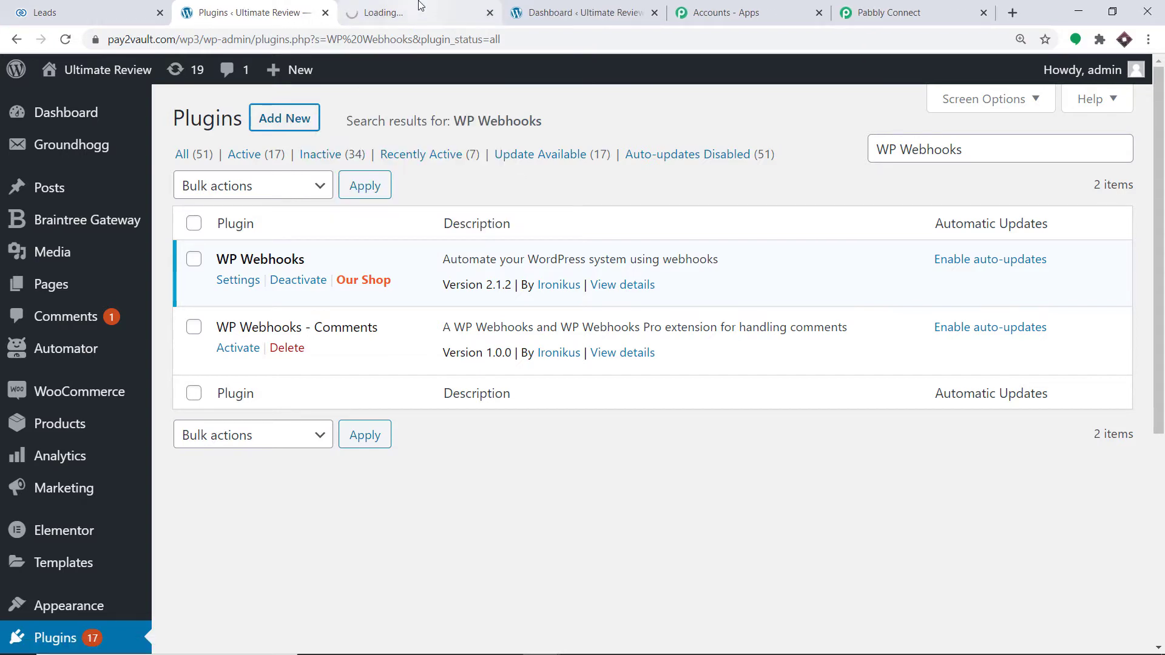
pyautogui.click(419, 4)
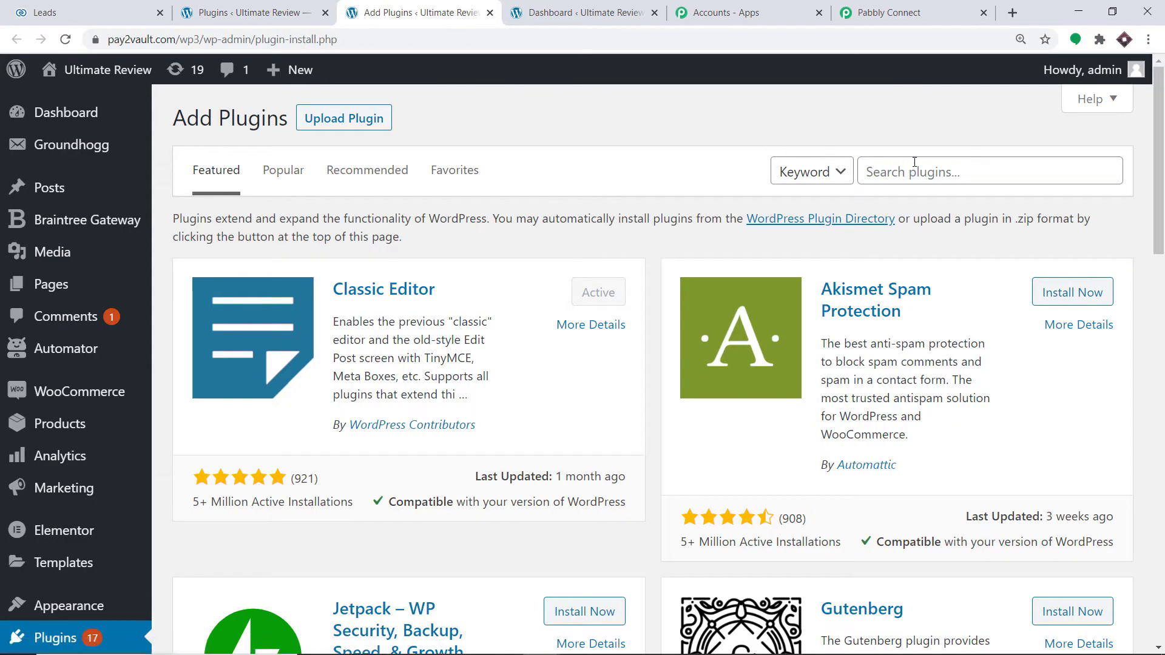
pyautogui.click(919, 172)
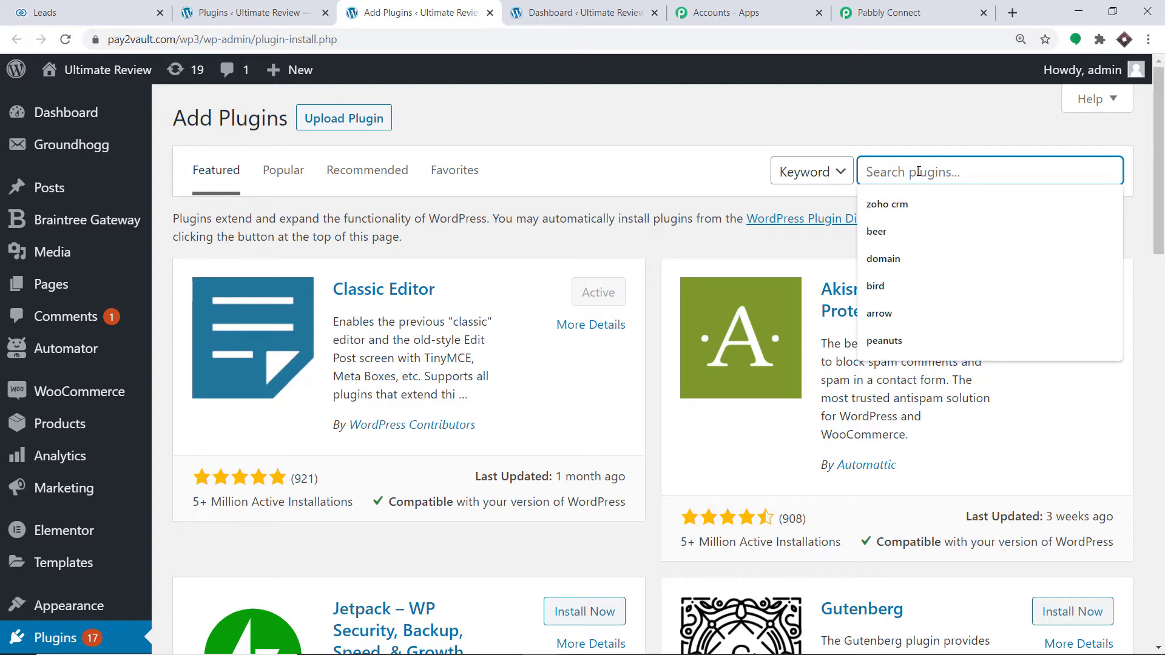
pyautogui.hotkey('ctrl', 'v')
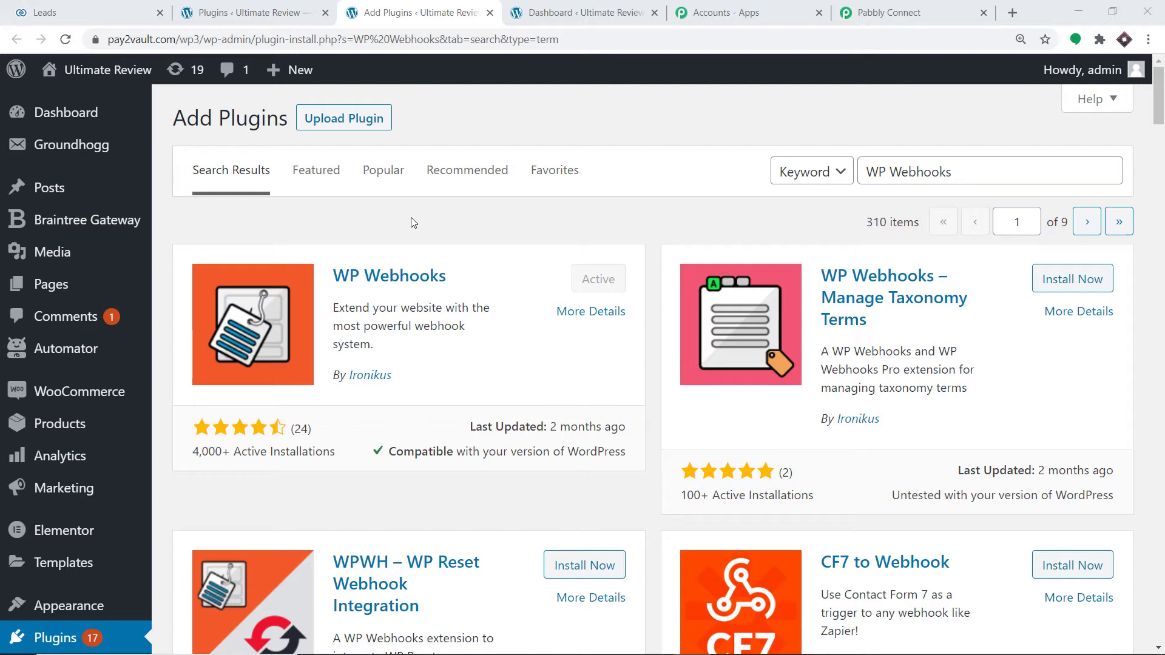
pyautogui.click(297, 9)
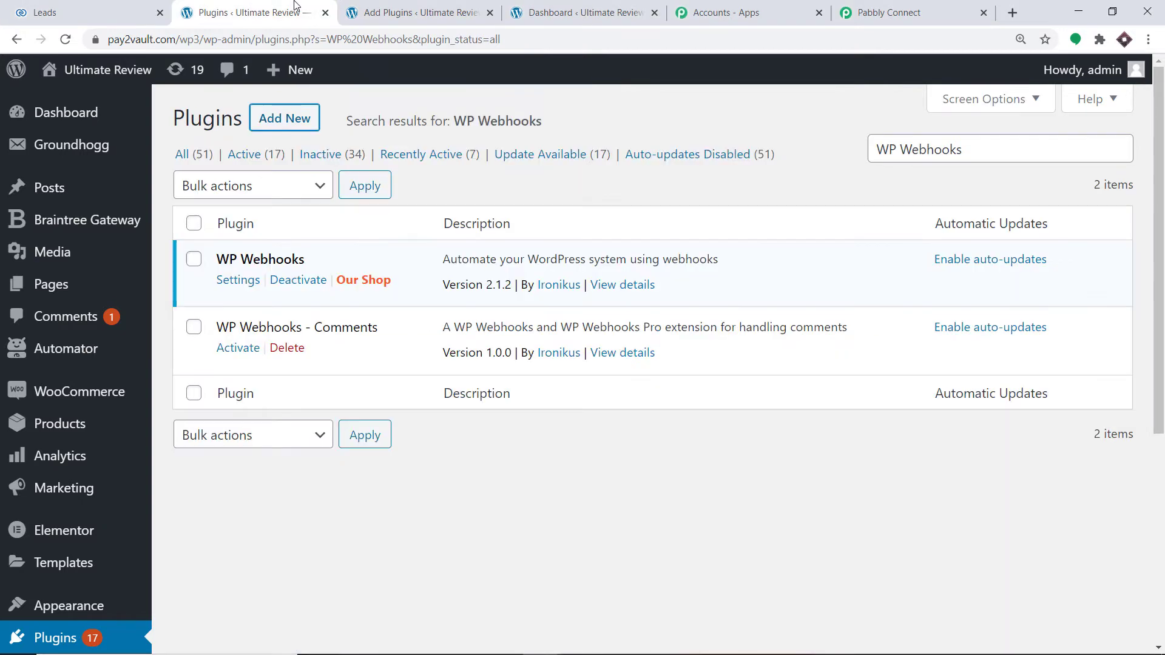
pyautogui.click(241, 280)
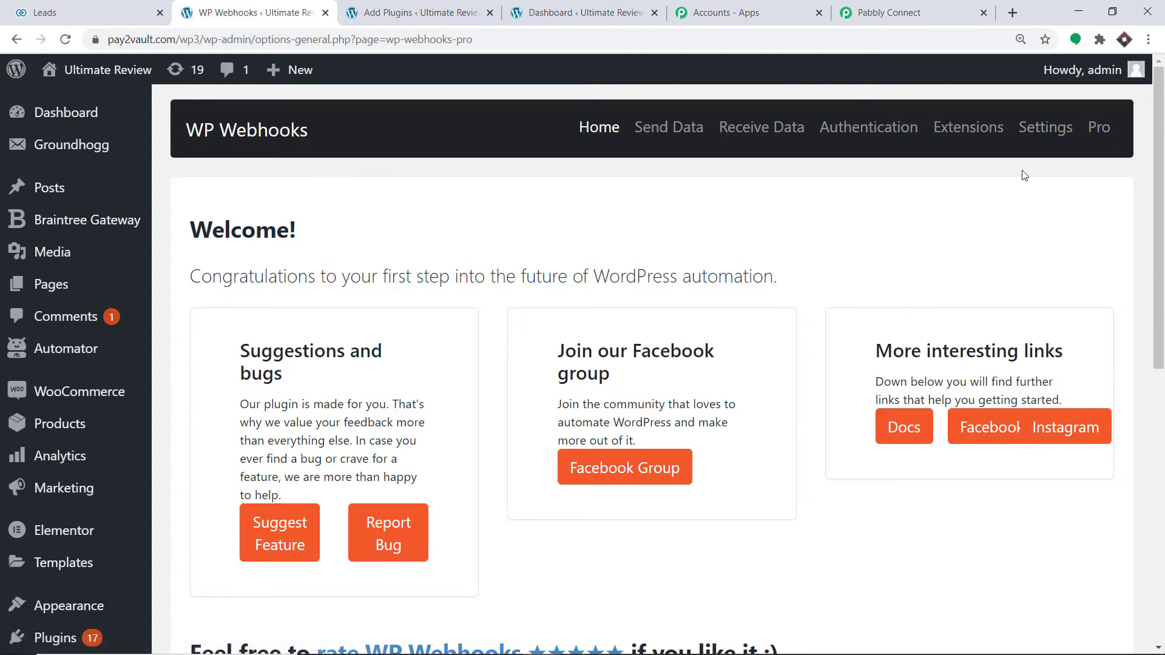
# - Enable the Send Data On Register trigger in WP Webhooks settings and save
pyautogui.click(1053, 135)
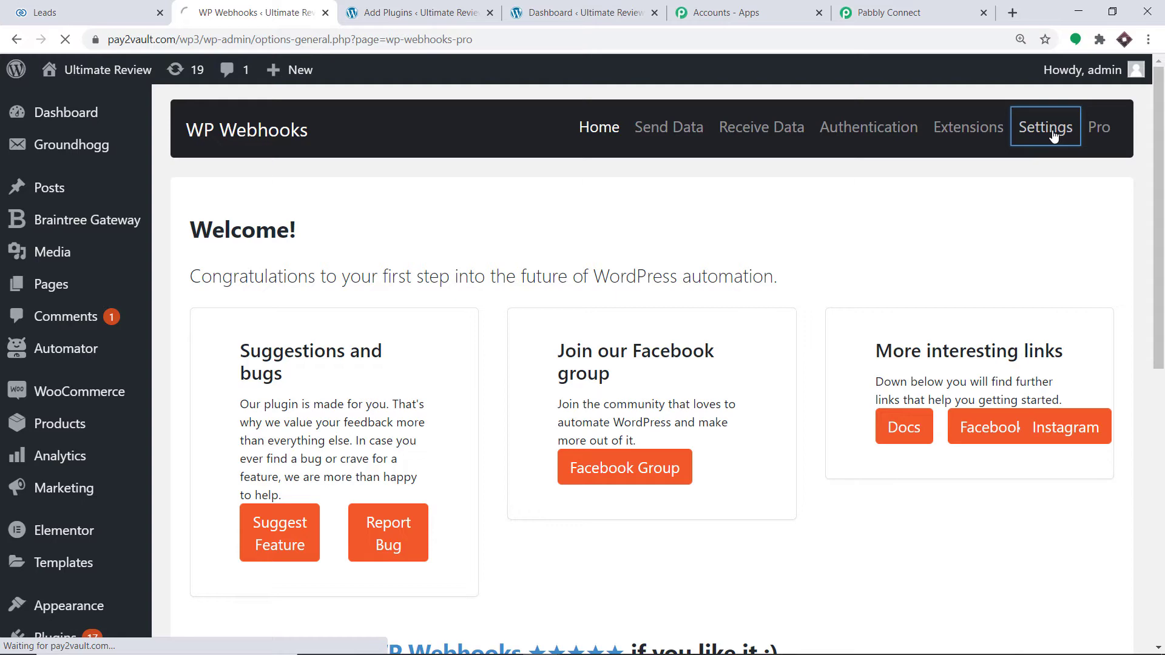
pyautogui.scroll(-13, 618, 258)
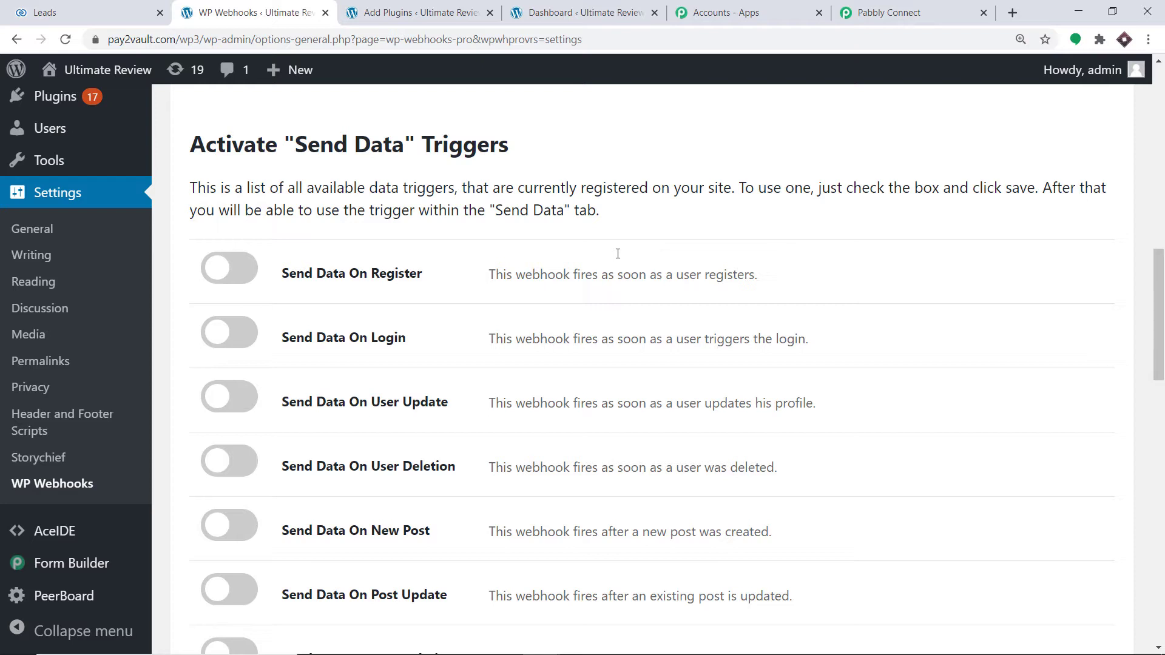
pyautogui.click(244, 276)
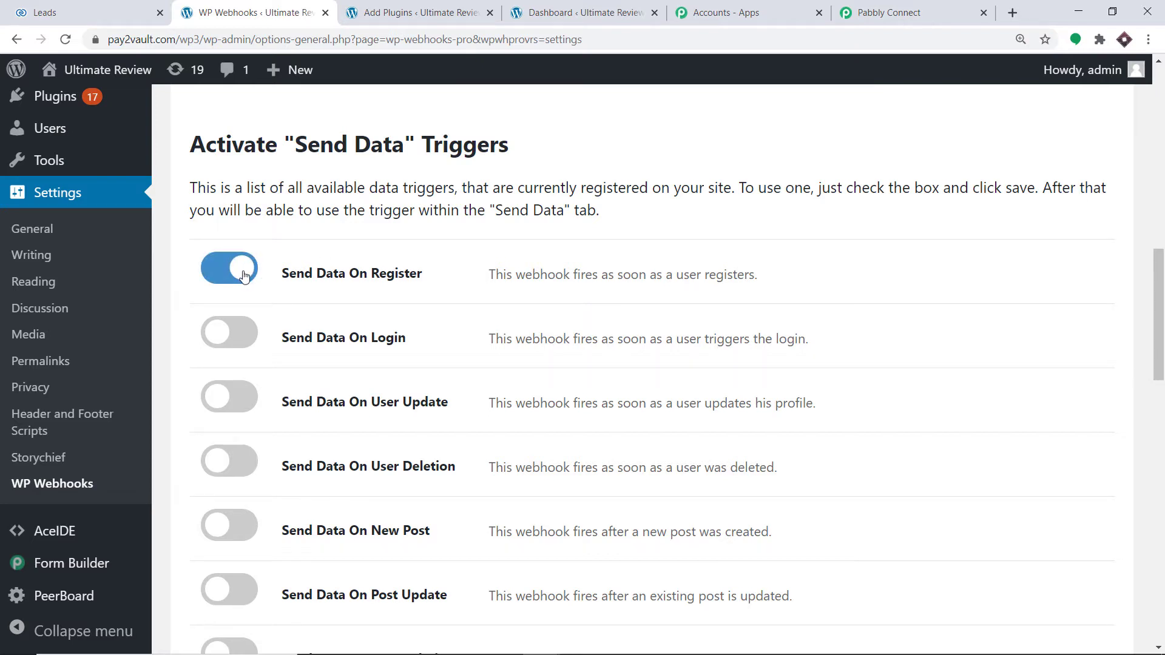
pyautogui.scroll(-8, 679, 242)
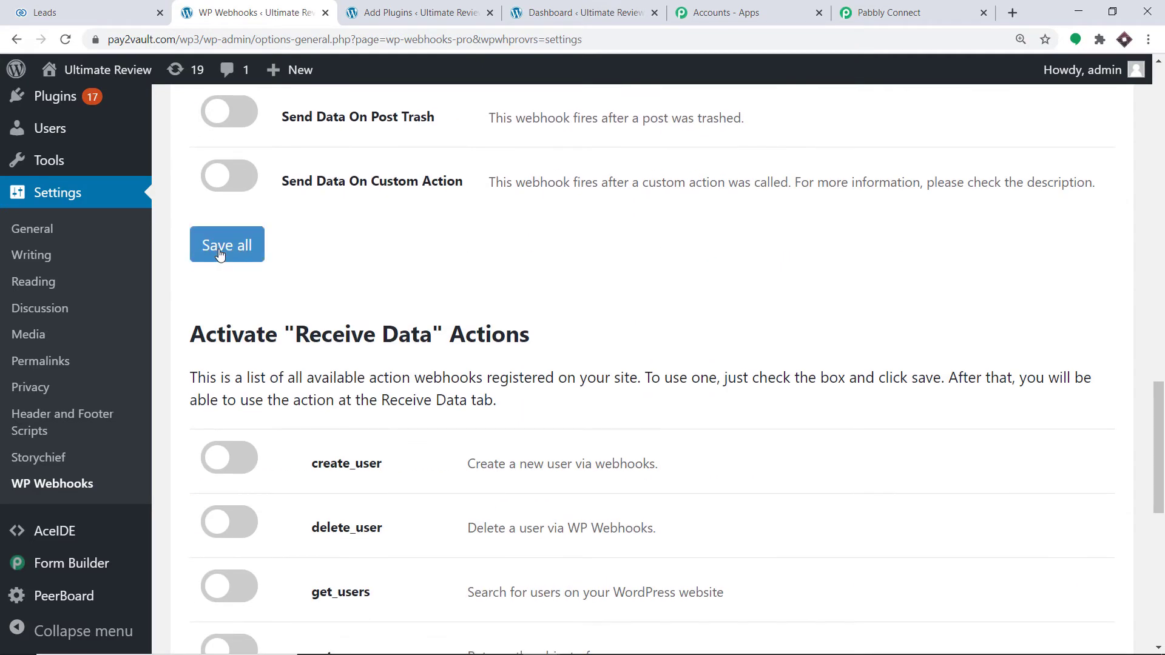
pyautogui.click(219, 253)
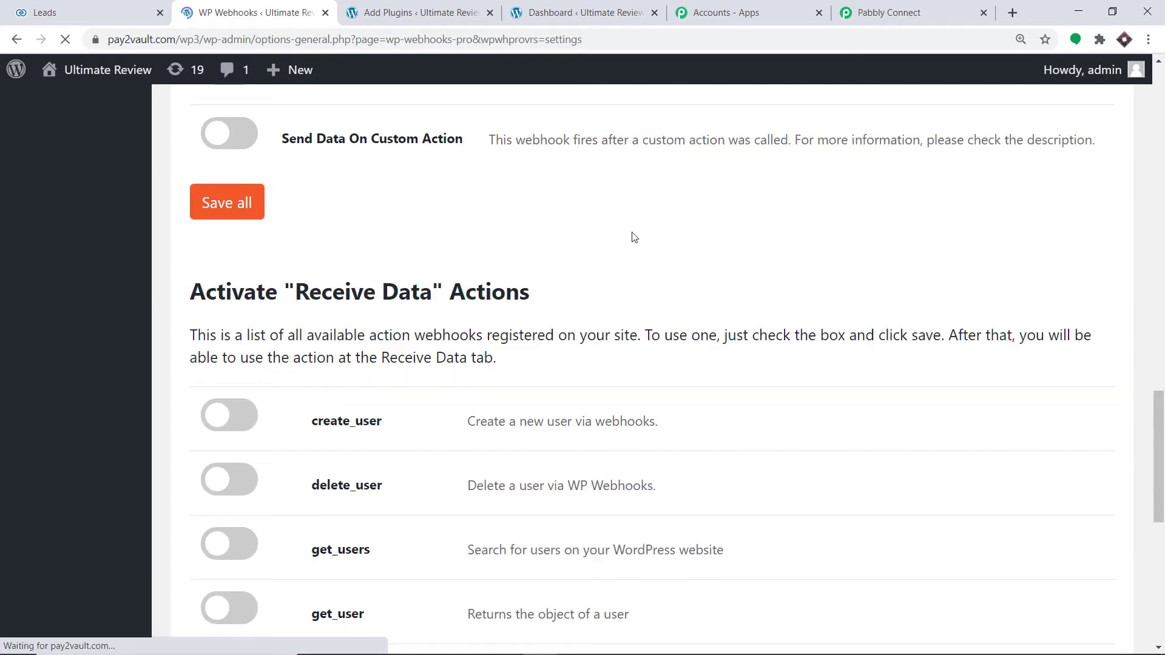
pyautogui.scroll(20, 661, 242)
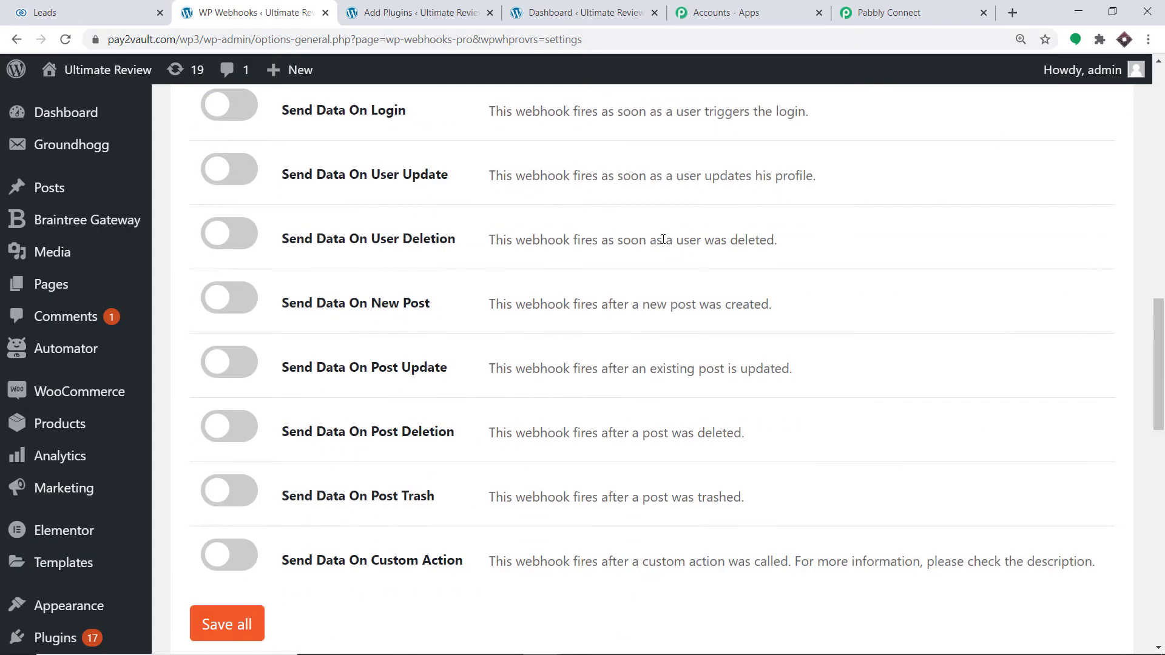
pyautogui.scroll(3, 664, 239)
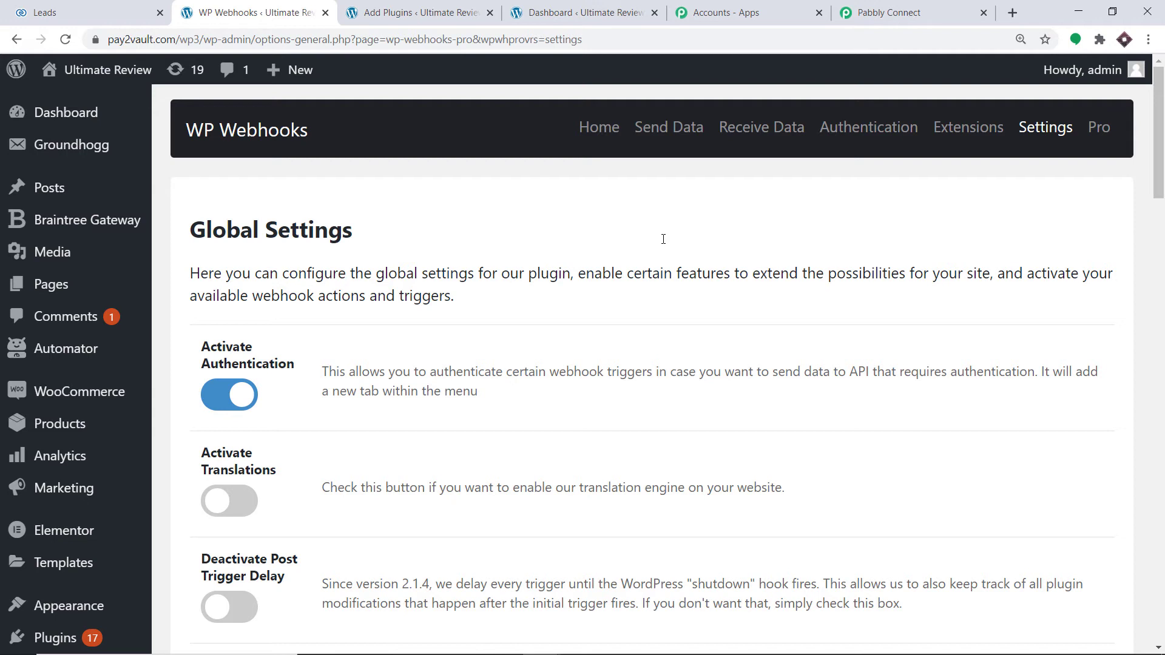
# - Expand the Send Data On Register panel among the available webhook triggers
pyautogui.click(666, 136)
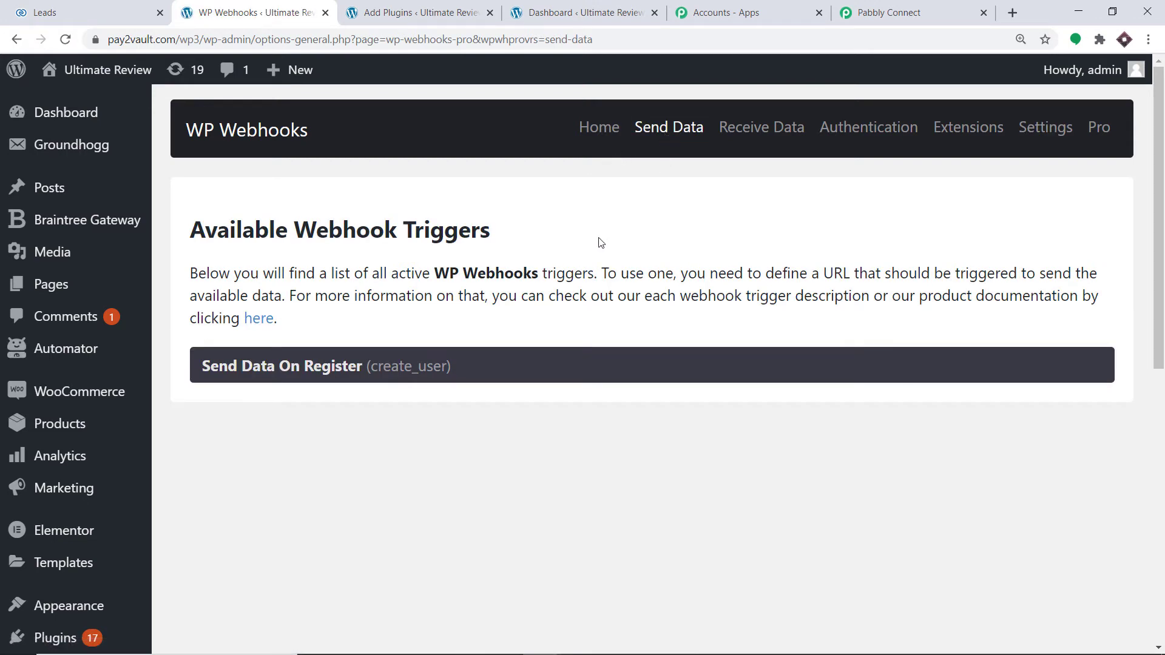
pyautogui.scroll(-1, 598, 243)
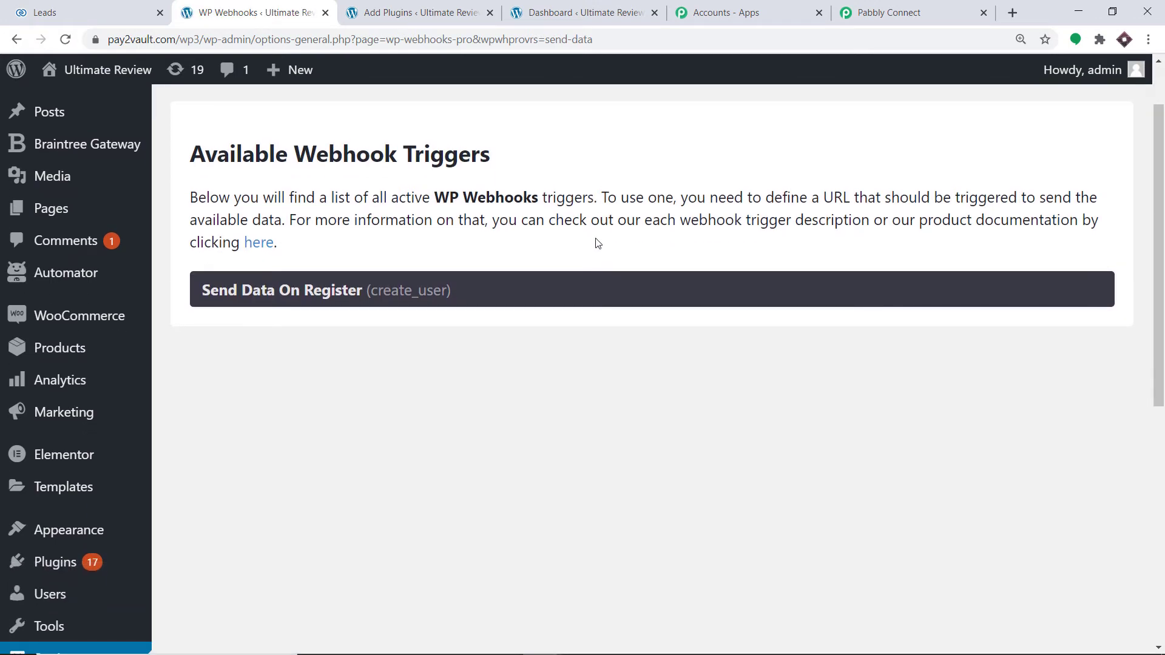
pyautogui.click(337, 292)
pyautogui.scroll(-2, 333, 292)
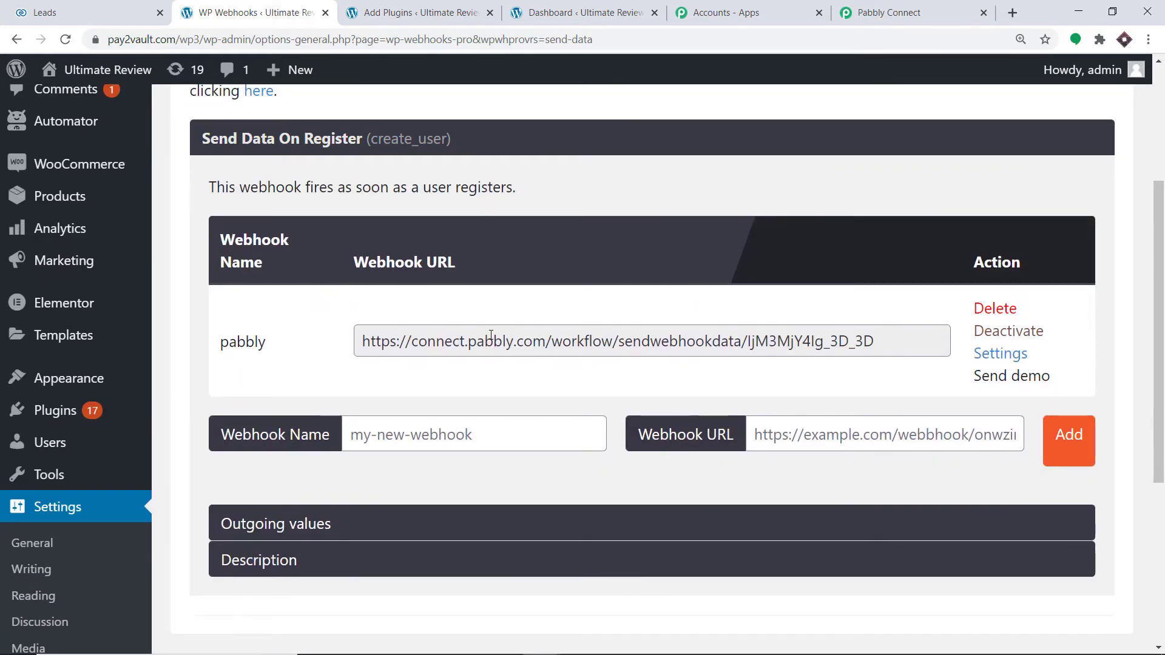
# - Delete the old pabbly webhook and enter 'Zoho CRM' as the new webhook name
pyautogui.click(1006, 315)
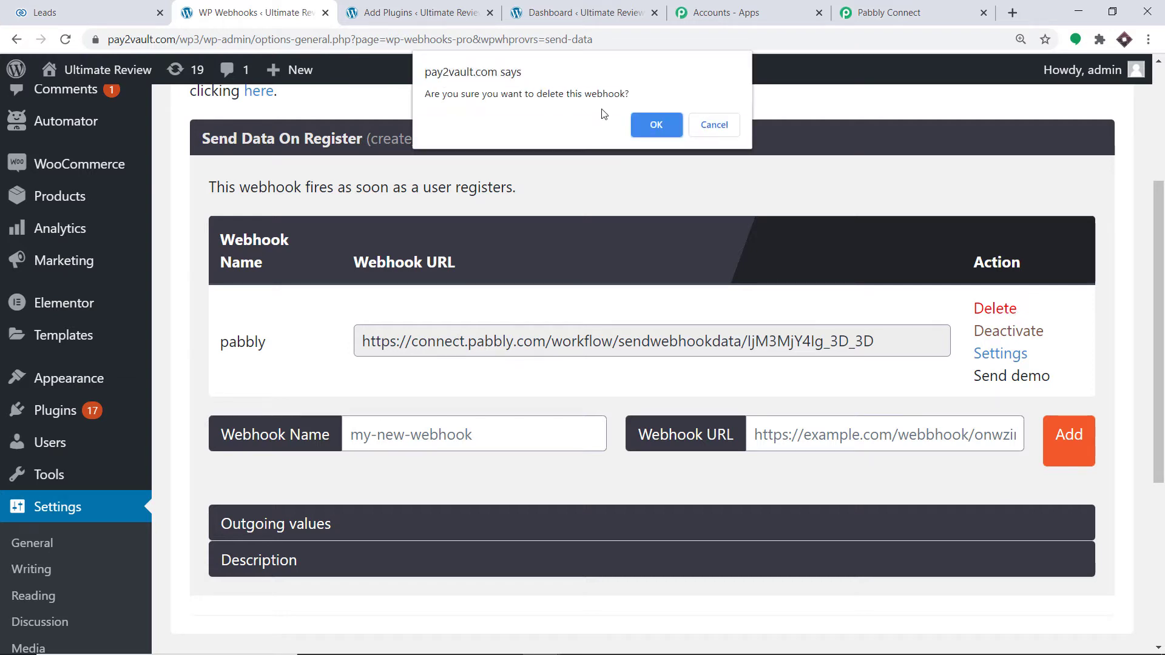
pyautogui.click(654, 122)
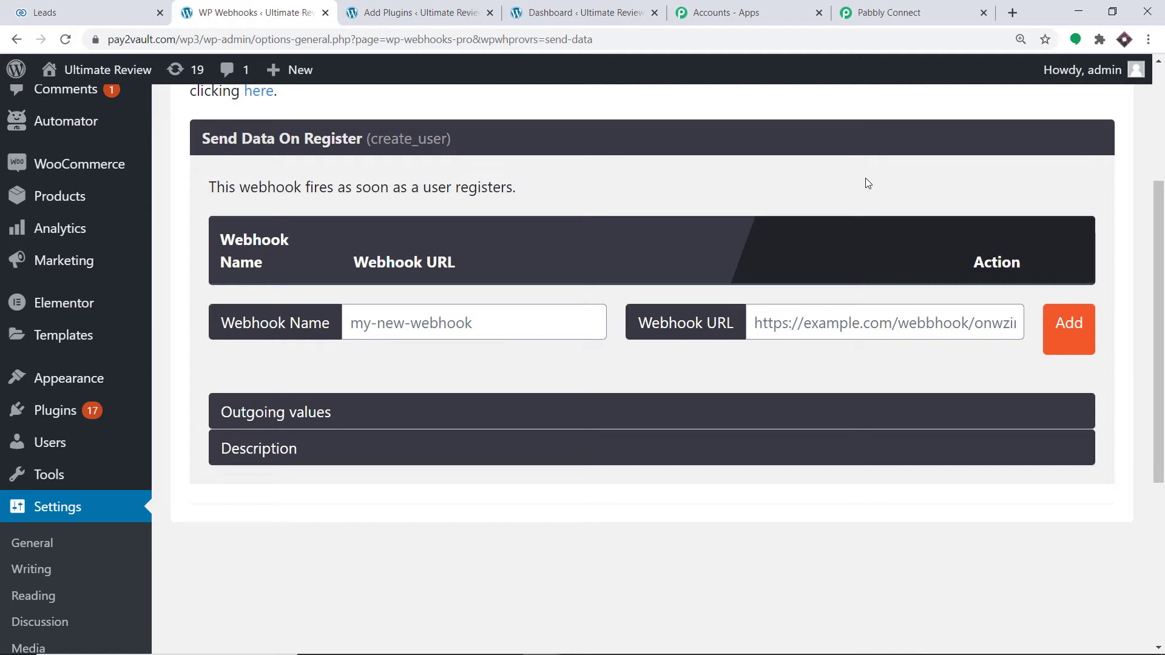
pyautogui.click(414, 318)
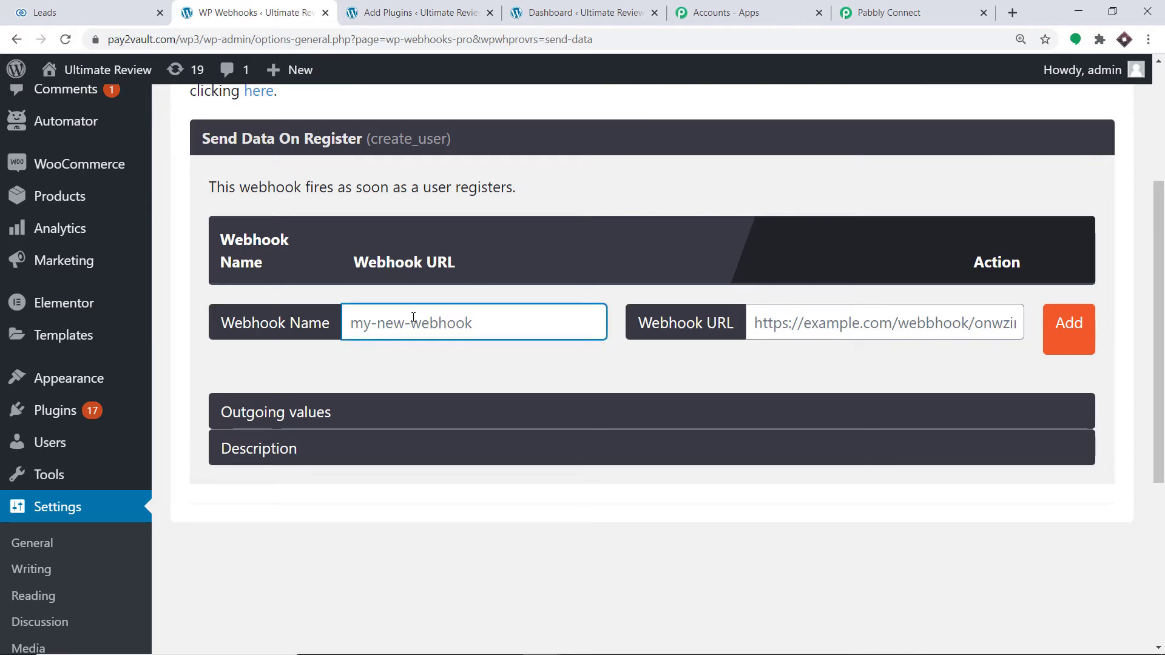
pyautogui.write('Zoho ')
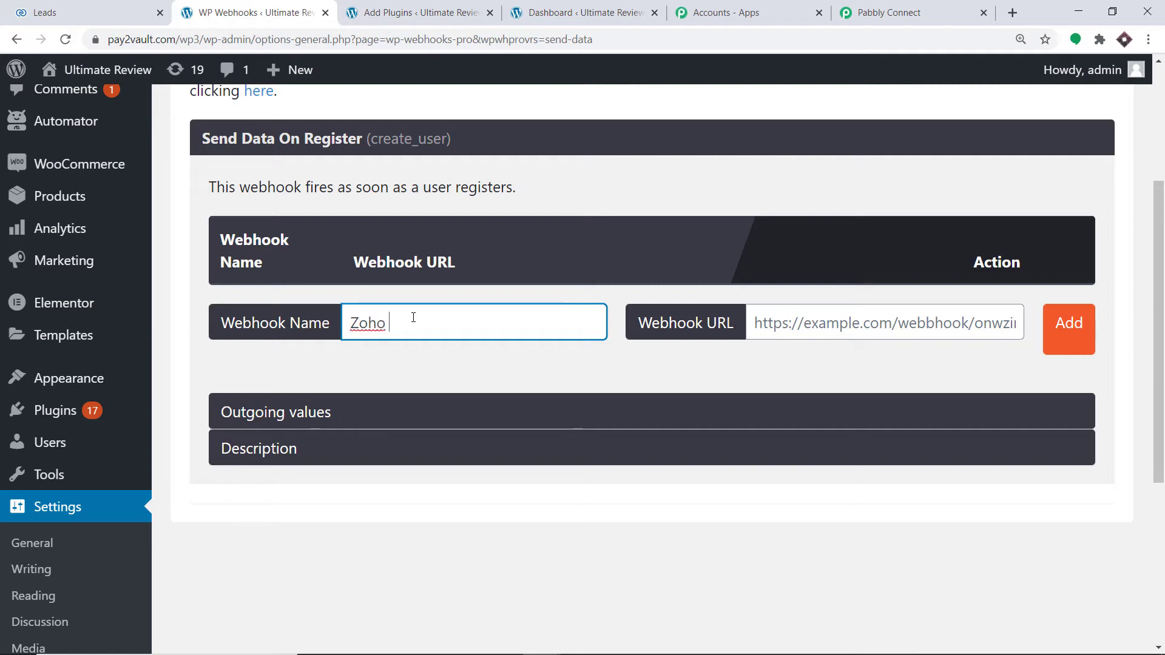
pyautogui.write('CRM')
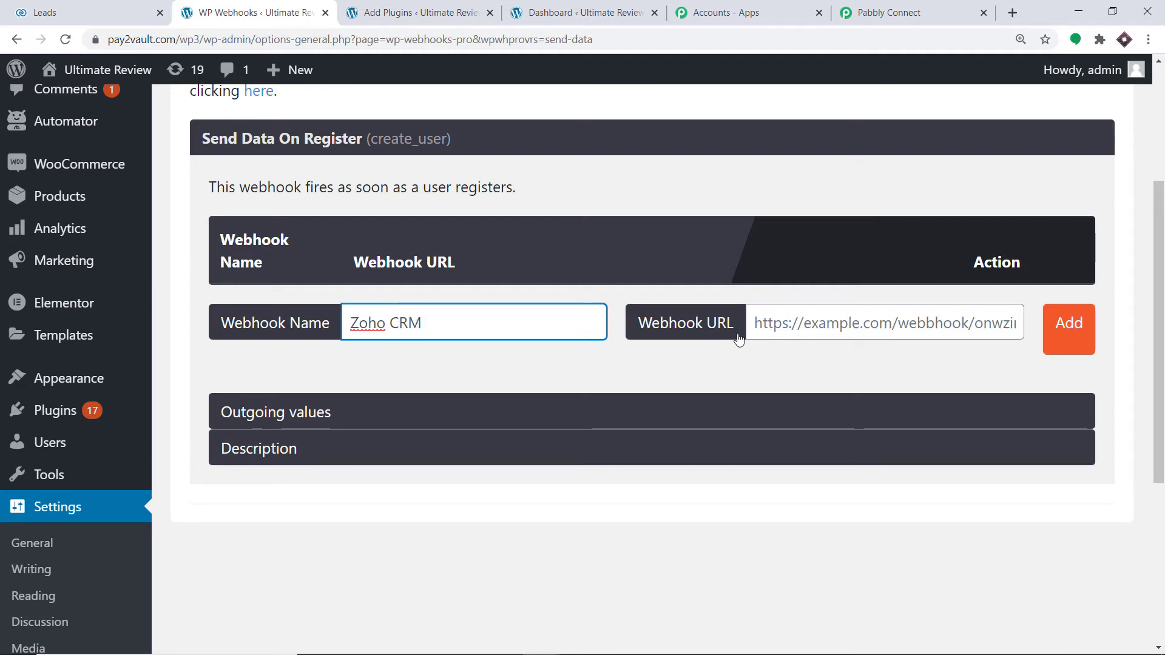
pyautogui.click(892, 13)
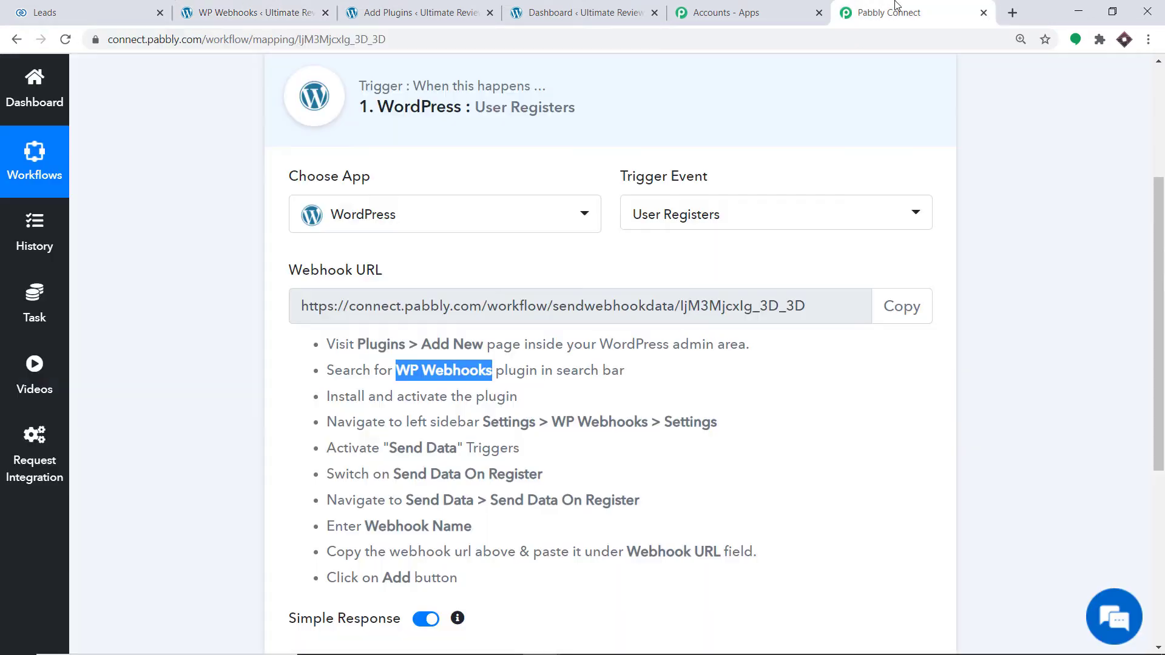
# - Paste the copied Pabbly Connect webhook URL into WP Webhooks and add the zoho-crm webhook
pyautogui.click(924, 312)
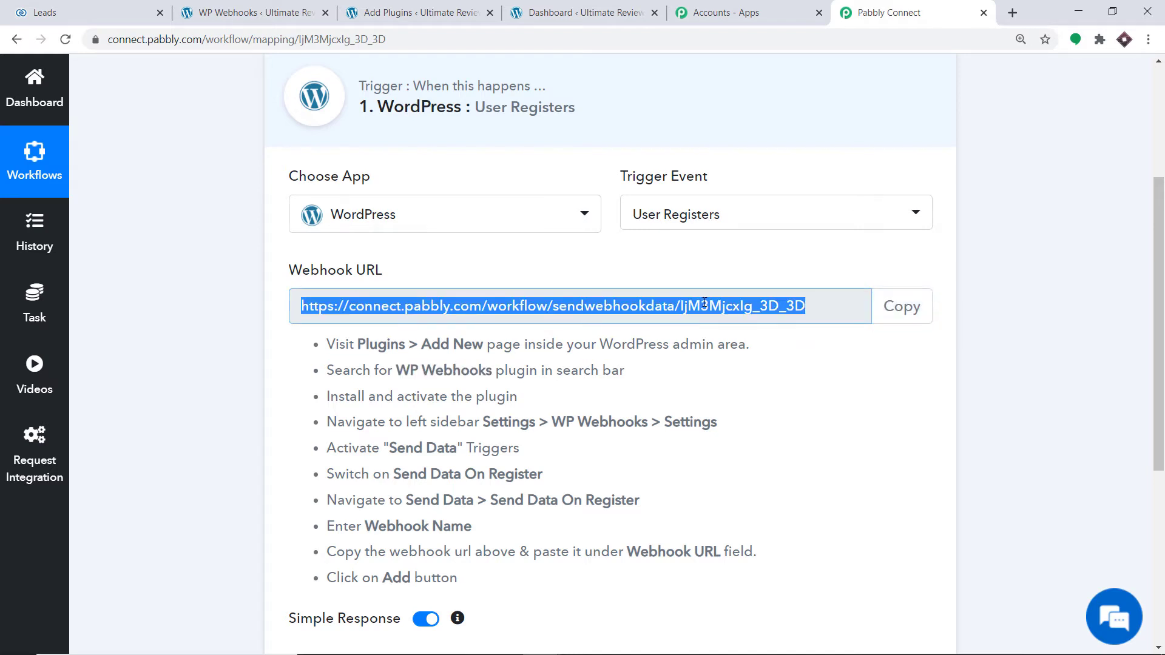
pyautogui.click(267, 14)
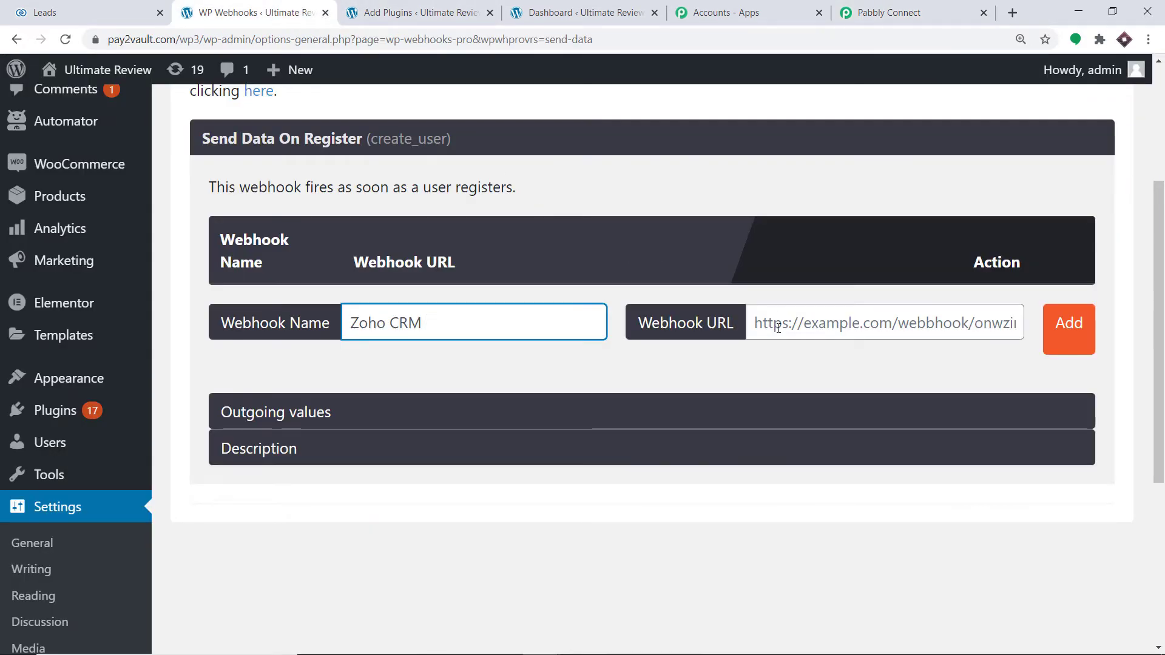
pyautogui.rightClick(778, 327)
pyautogui.click(822, 447)
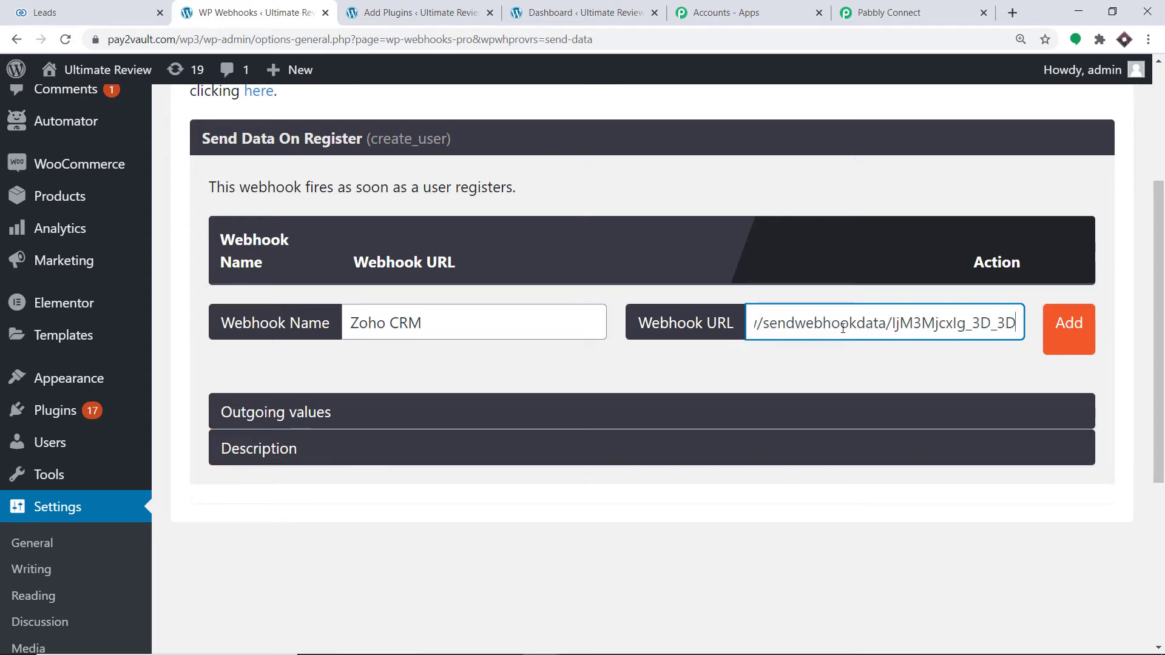
pyautogui.click(1048, 331)
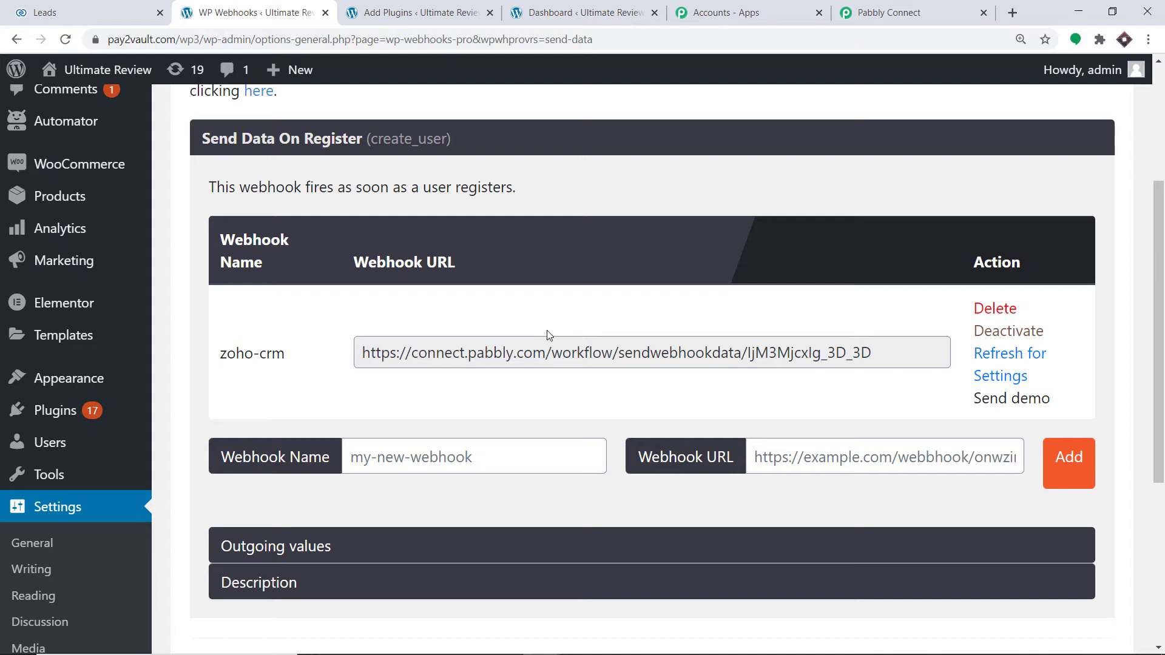
pyautogui.click(862, 12)
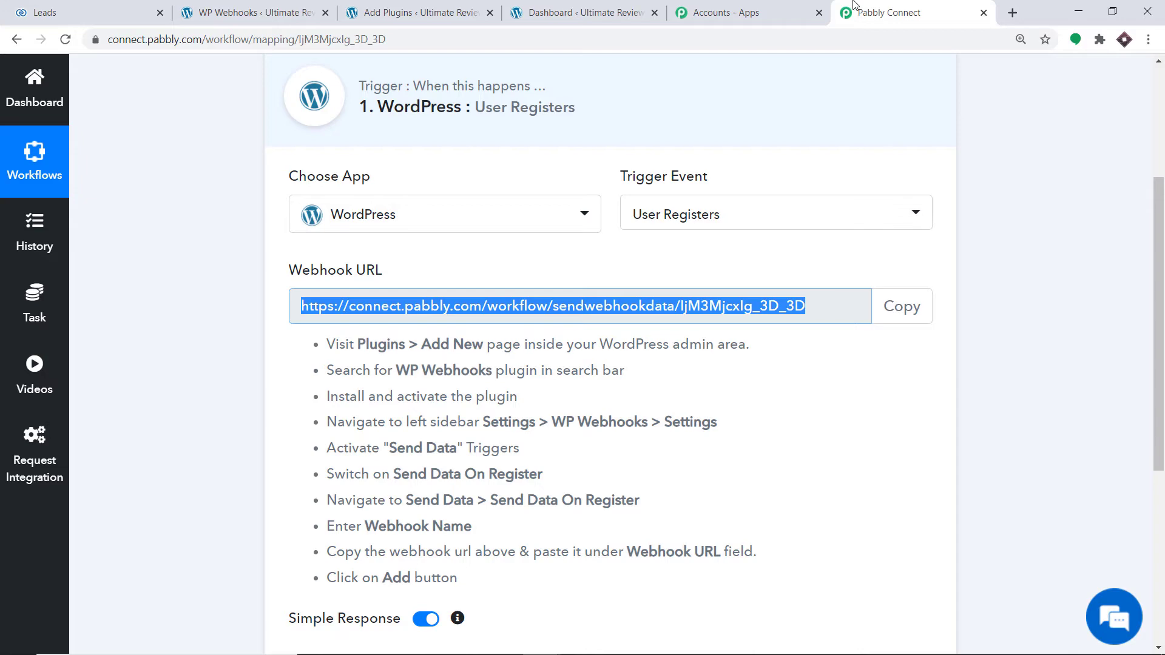
# - Start Capture Webhook Response on the Pabbly trigger, then return to the WordPress dashboard
pyautogui.scroll(-1, 814, 138)
pyautogui.scroll(-4, 673, 200)
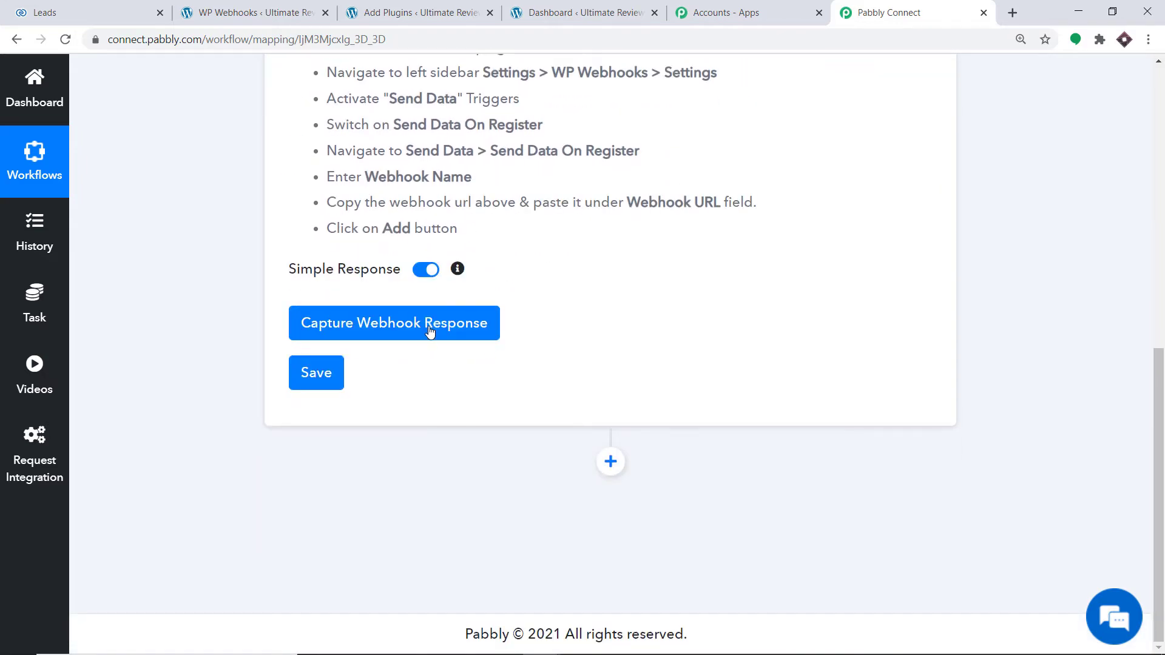
pyautogui.click(430, 332)
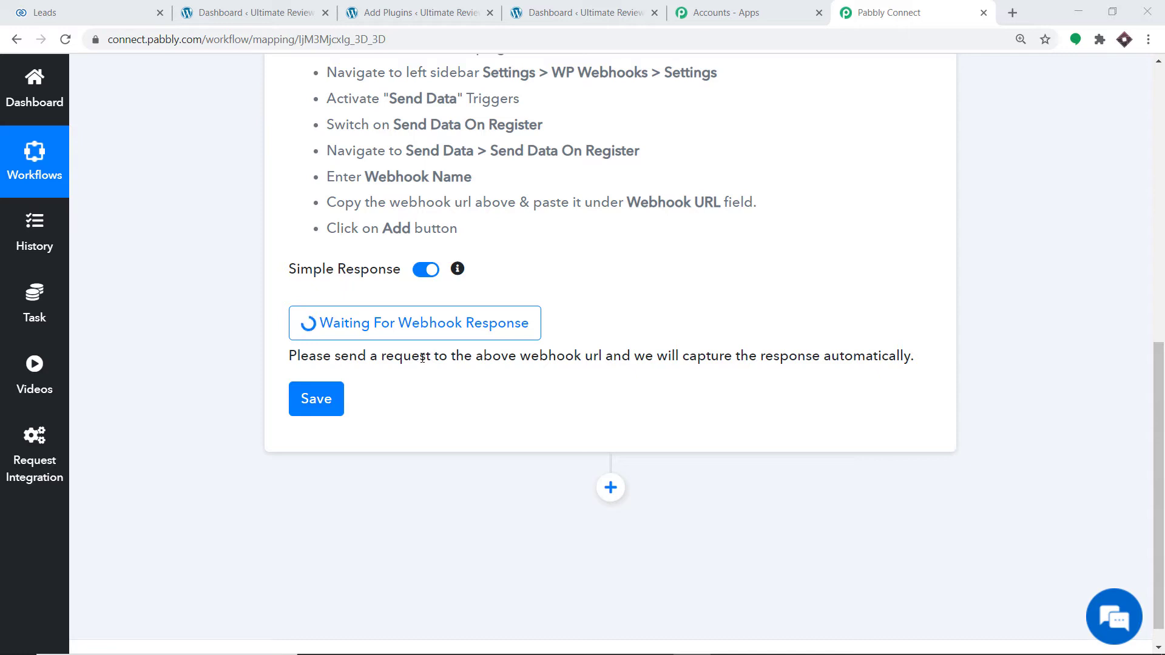
pyautogui.click(269, 9)
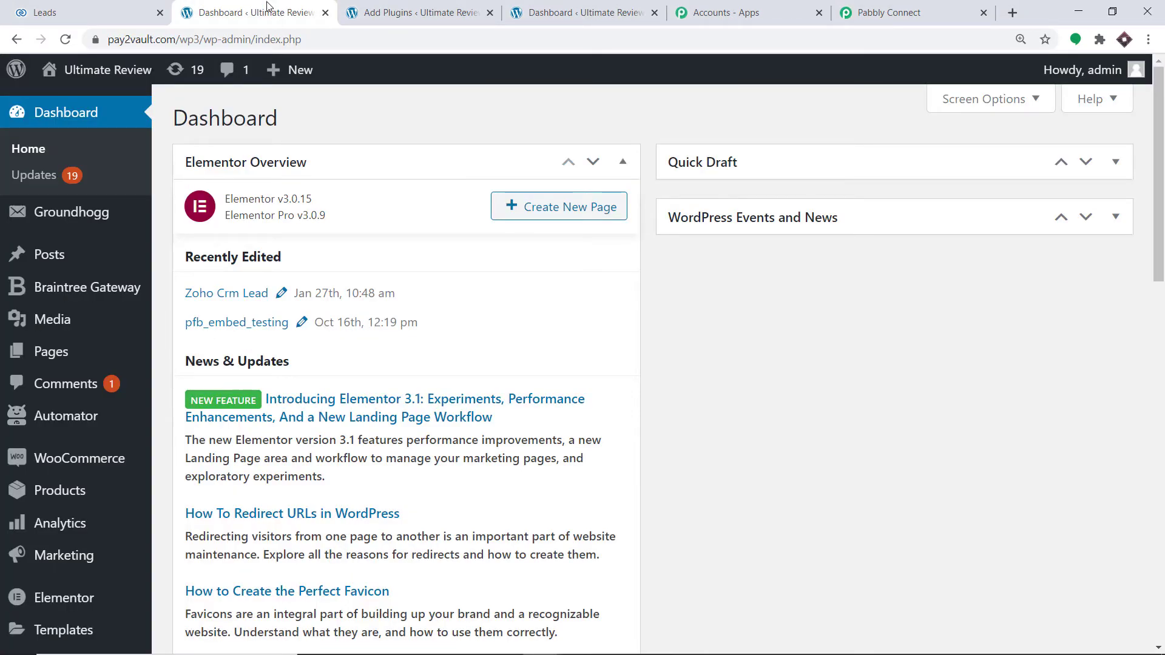
# - Open the My account page from the All Pages list in a new tab
pyautogui.scroll(-1, 83, 270)
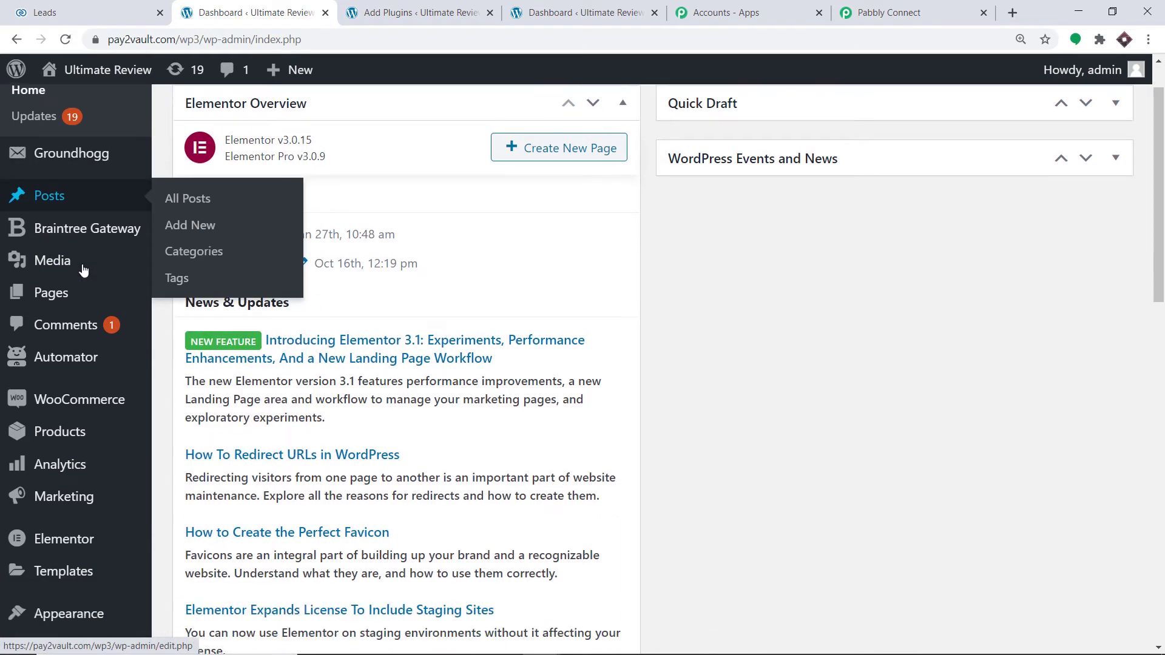
pyautogui.scroll(-2, 86, 278)
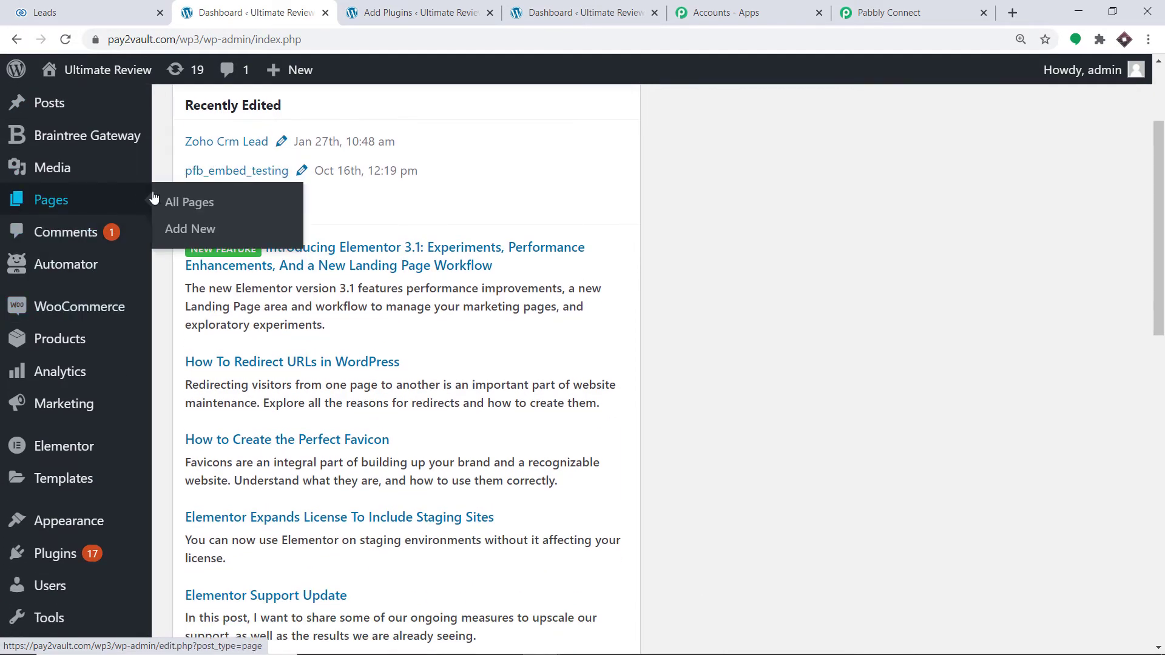
pyautogui.rightClick(181, 200)
pyautogui.click(233, 208)
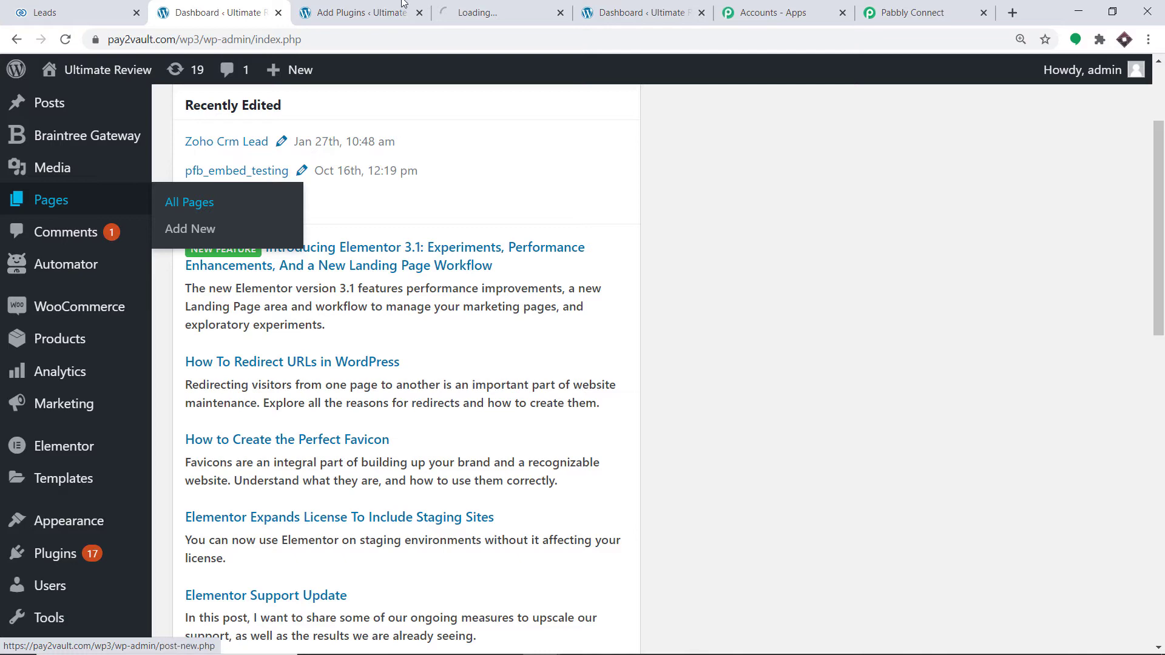
pyautogui.click(534, 7)
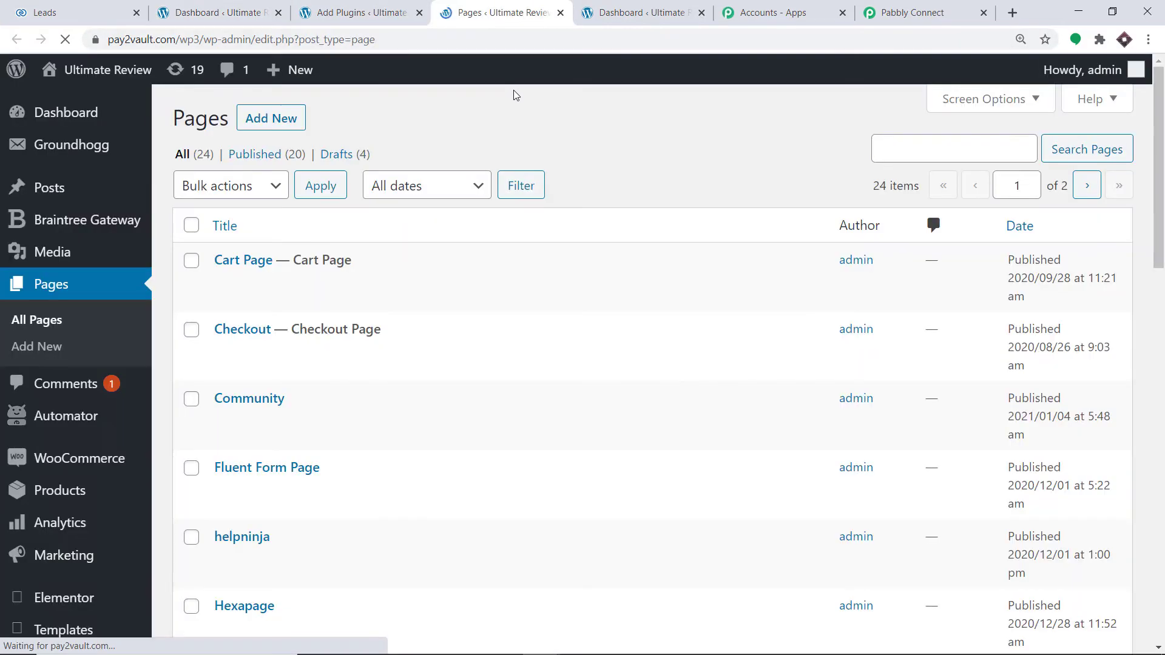
pyautogui.scroll(-2, 449, 158)
pyautogui.scroll(-12, 443, 171)
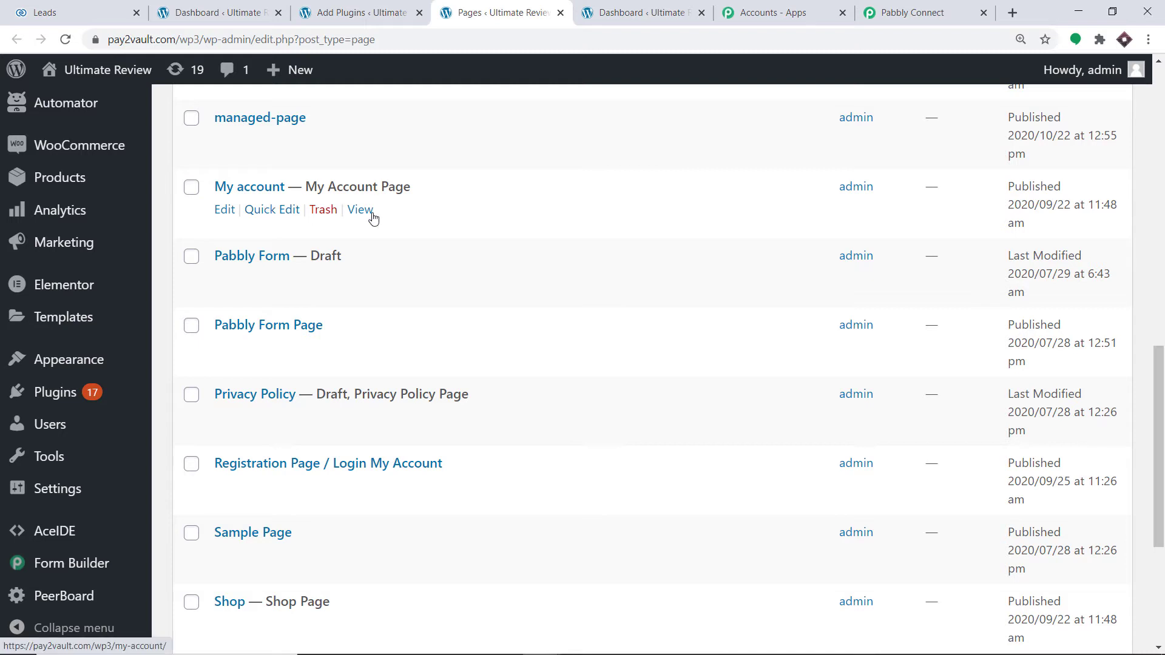
pyautogui.rightClick(366, 209)
pyautogui.click(377, 218)
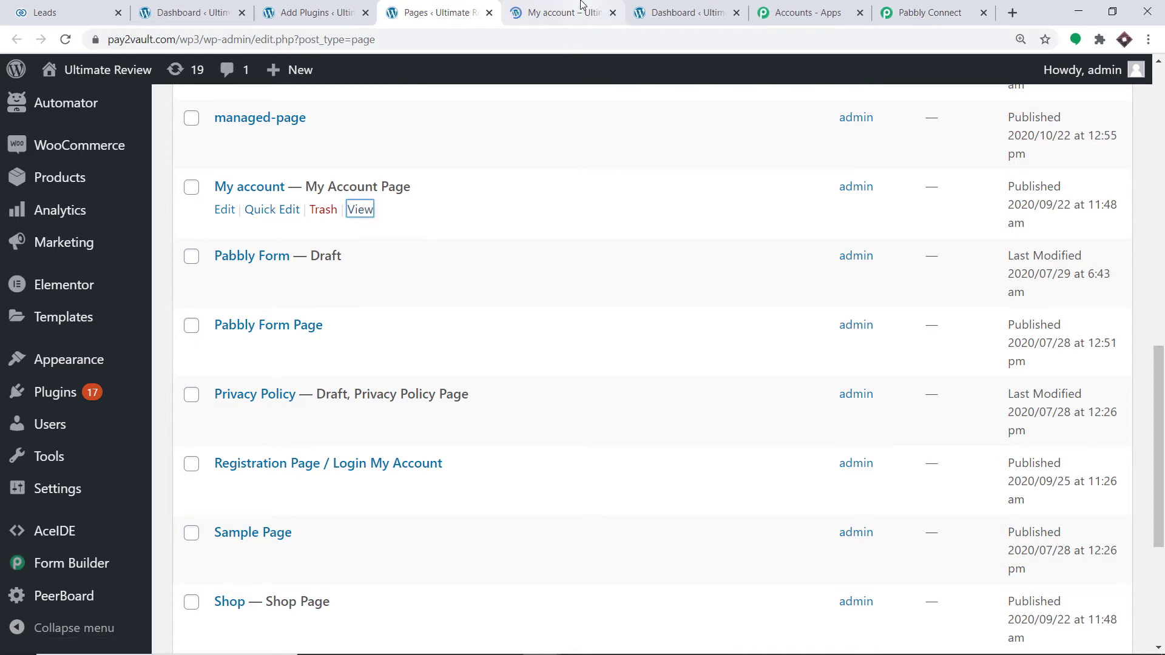
pyautogui.click(564, 13)
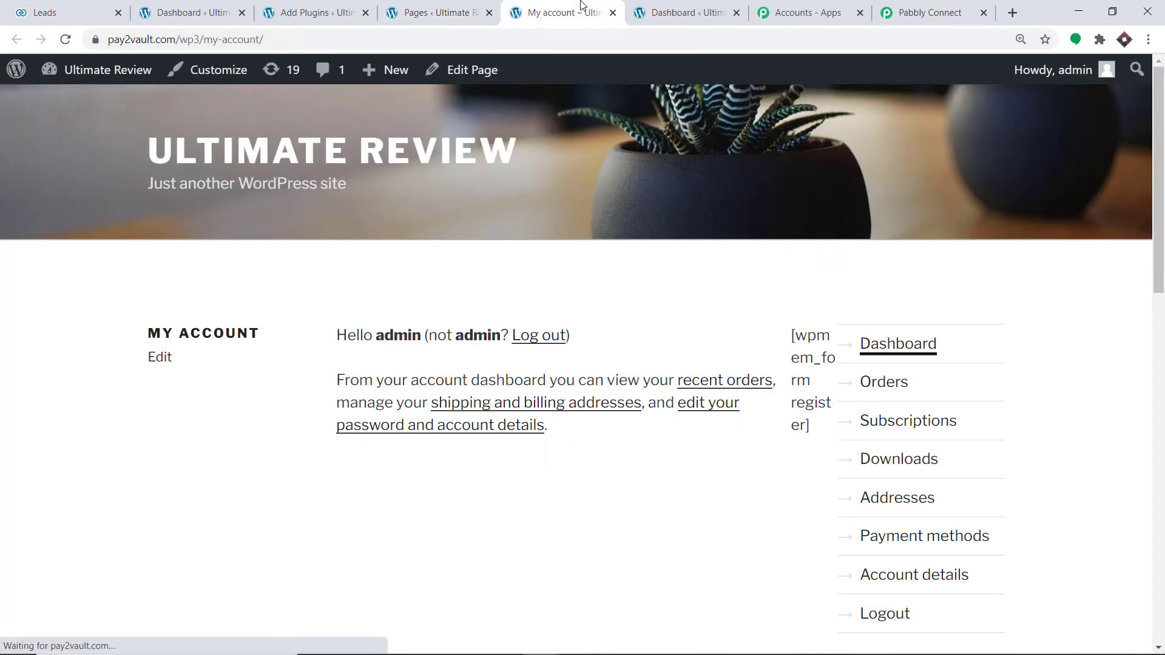
# - Log out of the admin account and open the site's Register form
pyautogui.click(549, 341)
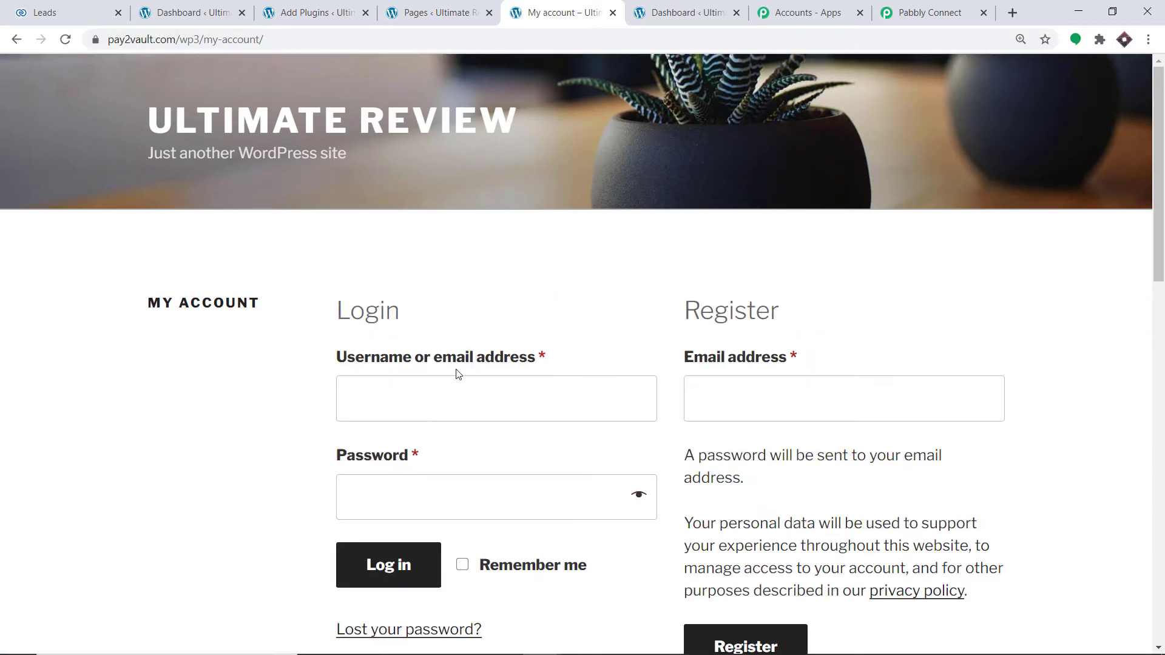
pyautogui.scroll(-5, 507, 330)
pyautogui.scroll(-10, 526, 331)
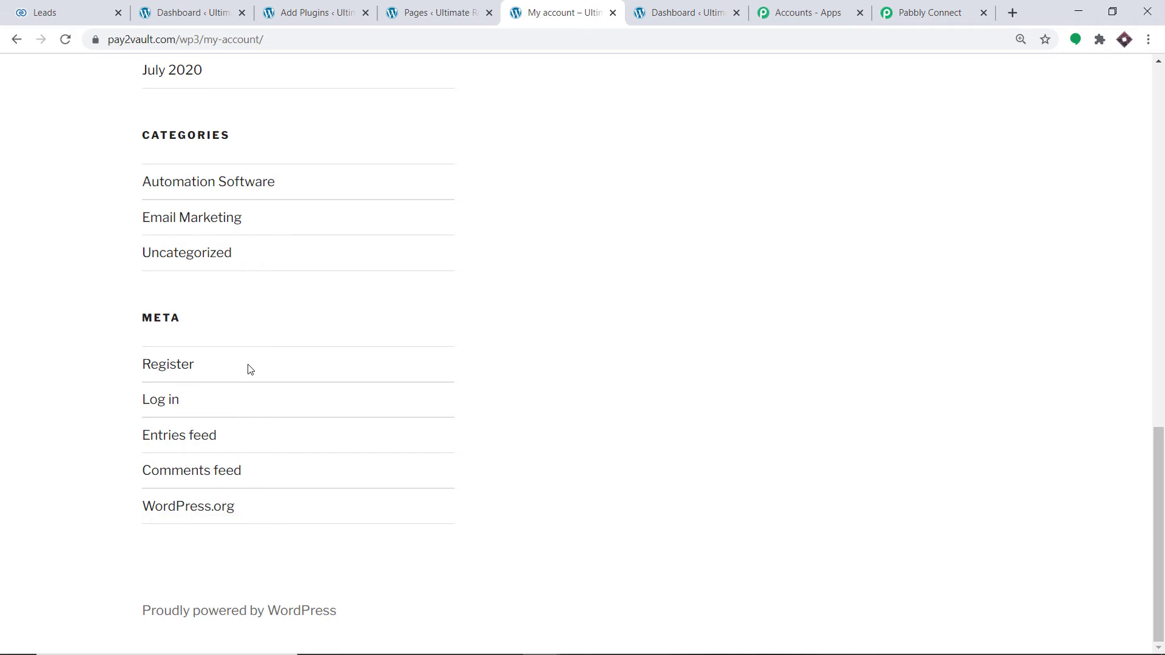
pyautogui.click(158, 365)
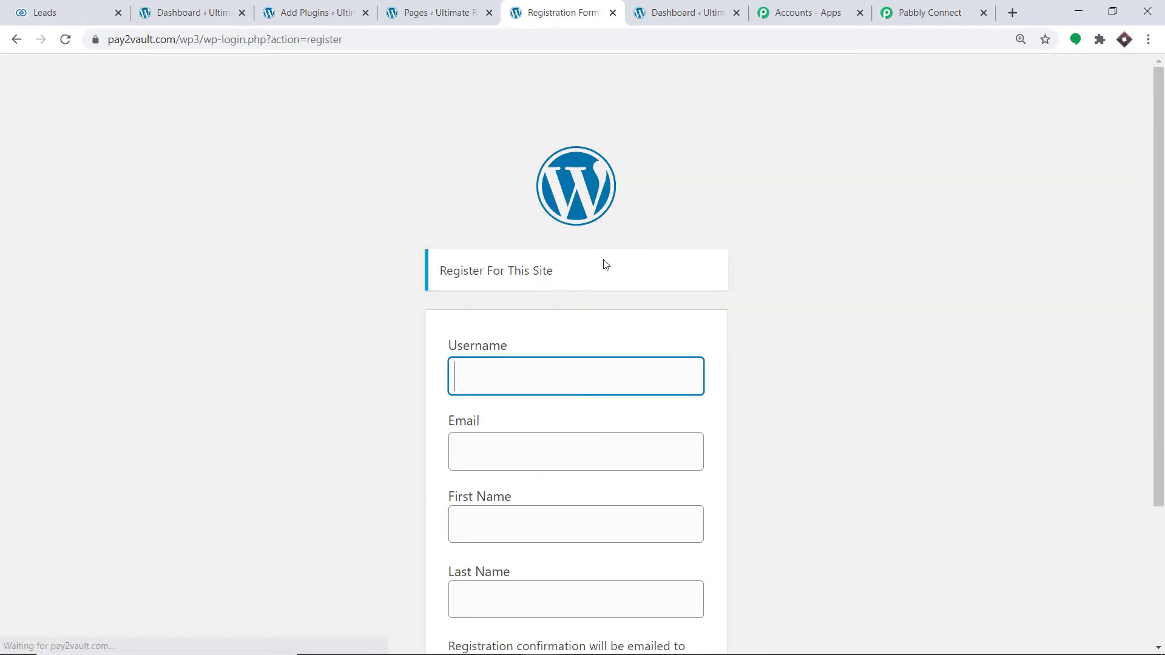
# - Enter the test user's username and email address on the registration form
pyautogui.scroll(-2, 552, 326)
pyautogui.click(520, 230)
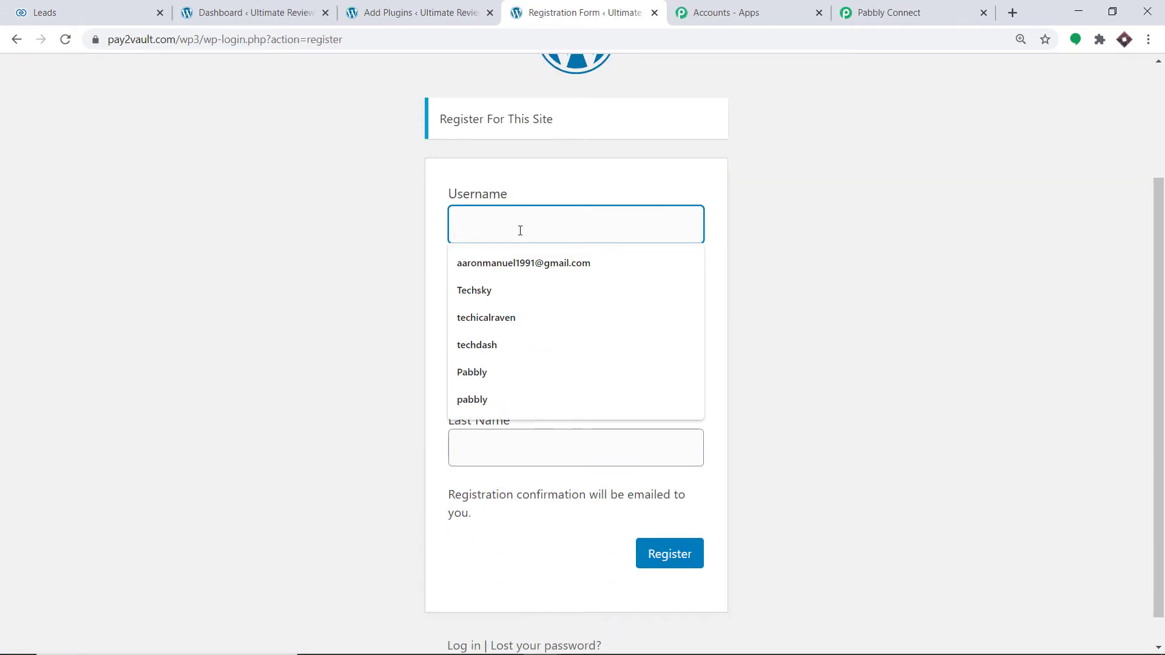
pyautogui.write('Bruc')
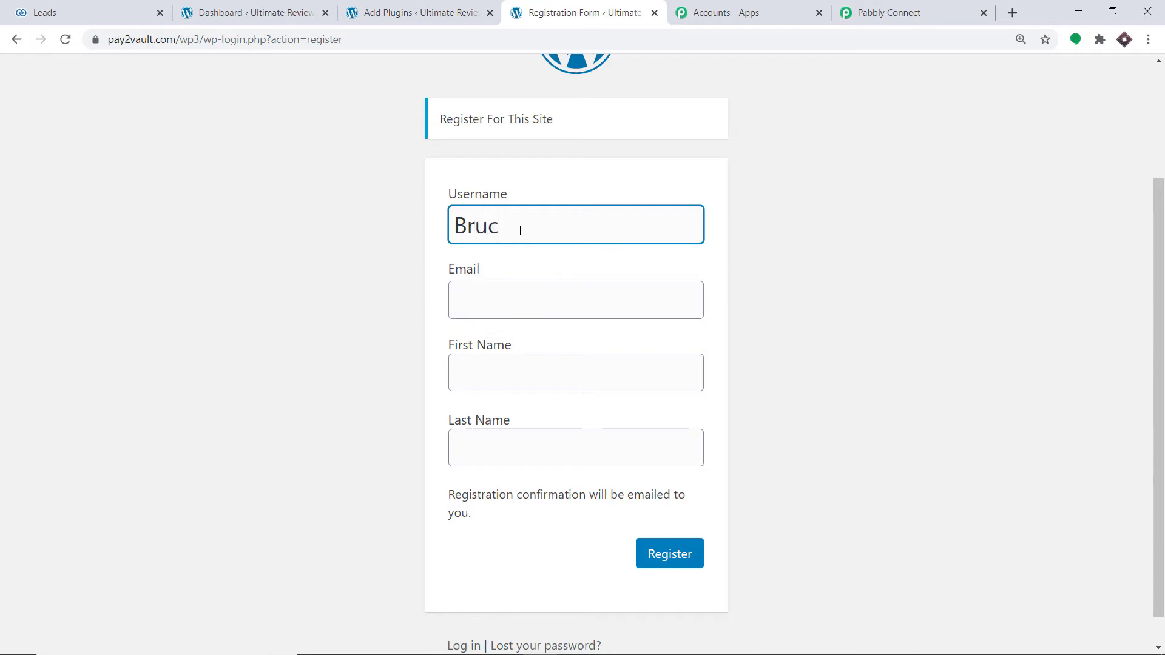
pyautogui.write('ewayne123456')
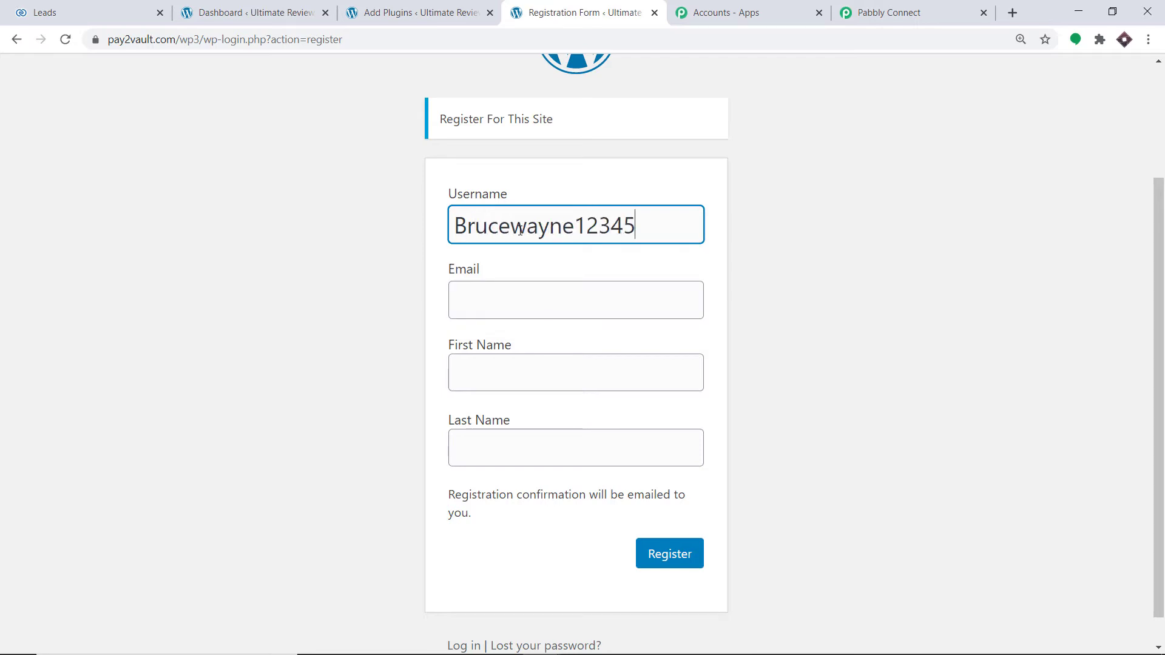
pyautogui.click(488, 296)
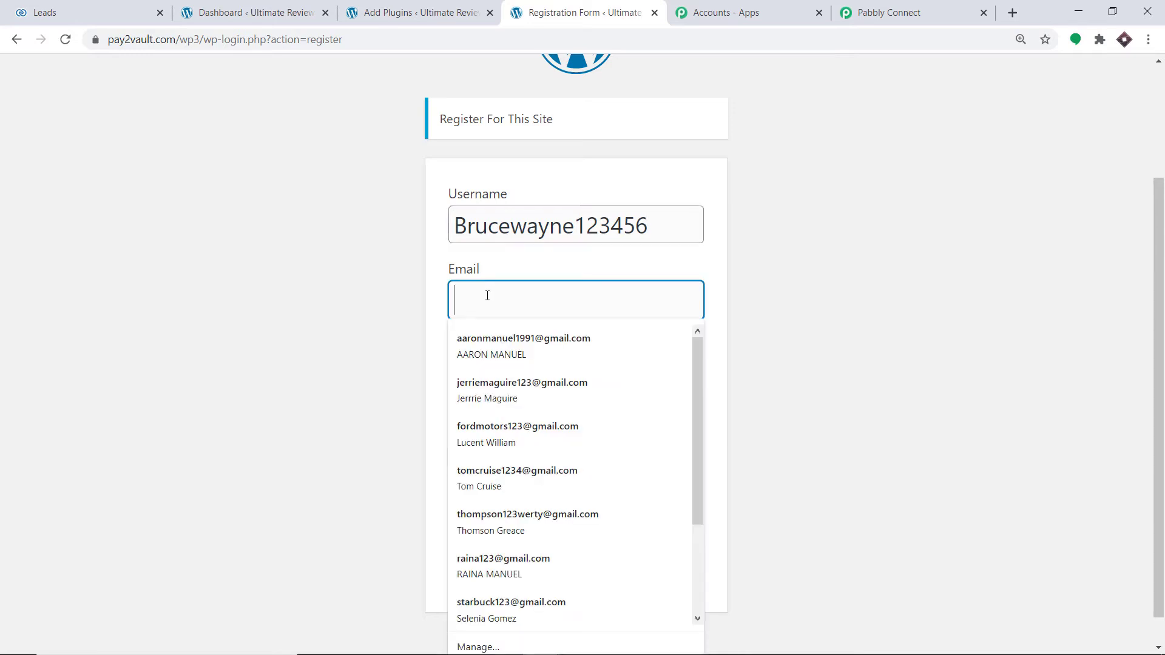
pyautogui.write('bat')
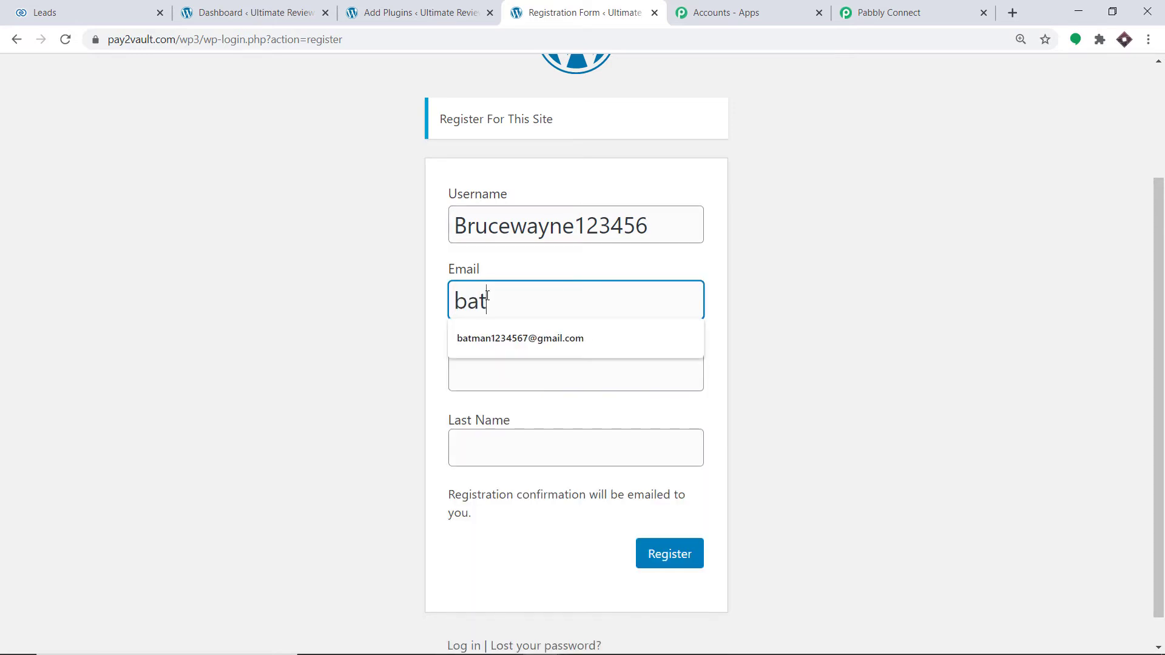
pyautogui.press('BackSpace')
pyautogui.press('BackSpace')
pyautogui.press('BackSpace')
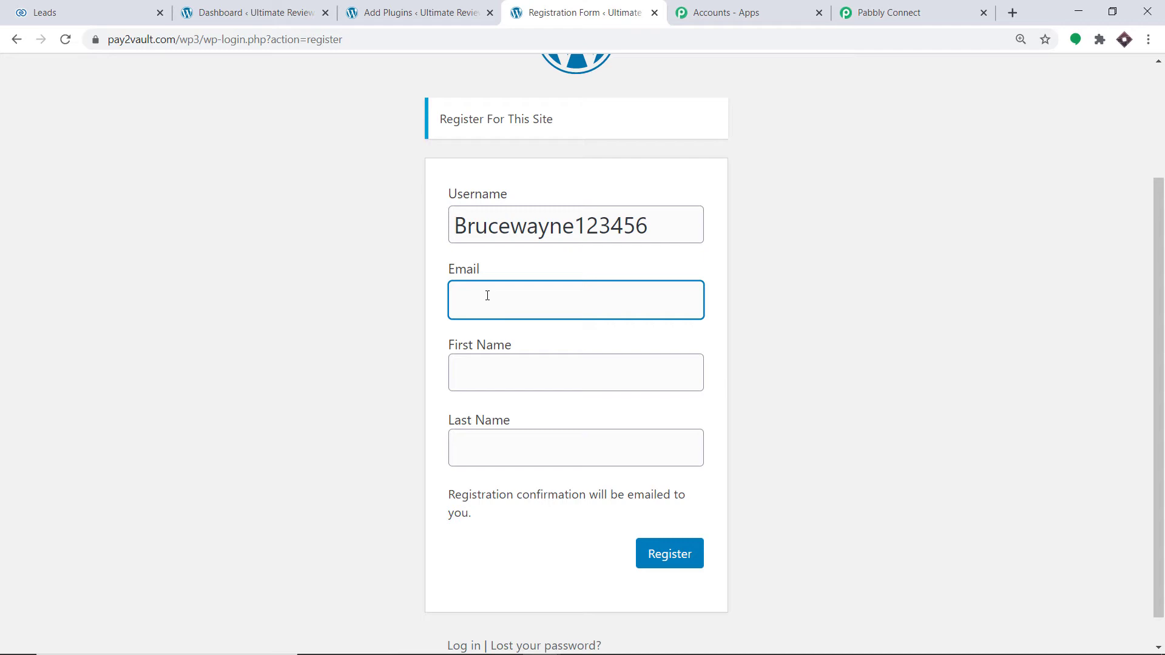
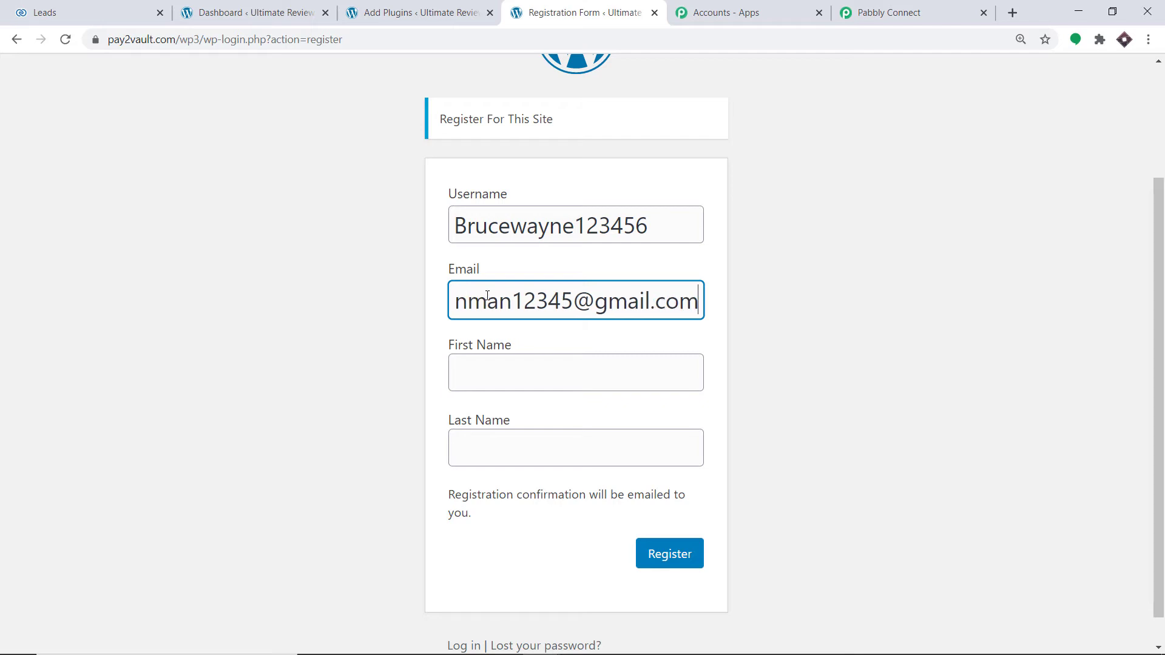
# - Fill in the test user's first and last name and submit the registration
pyautogui.click(507, 369)
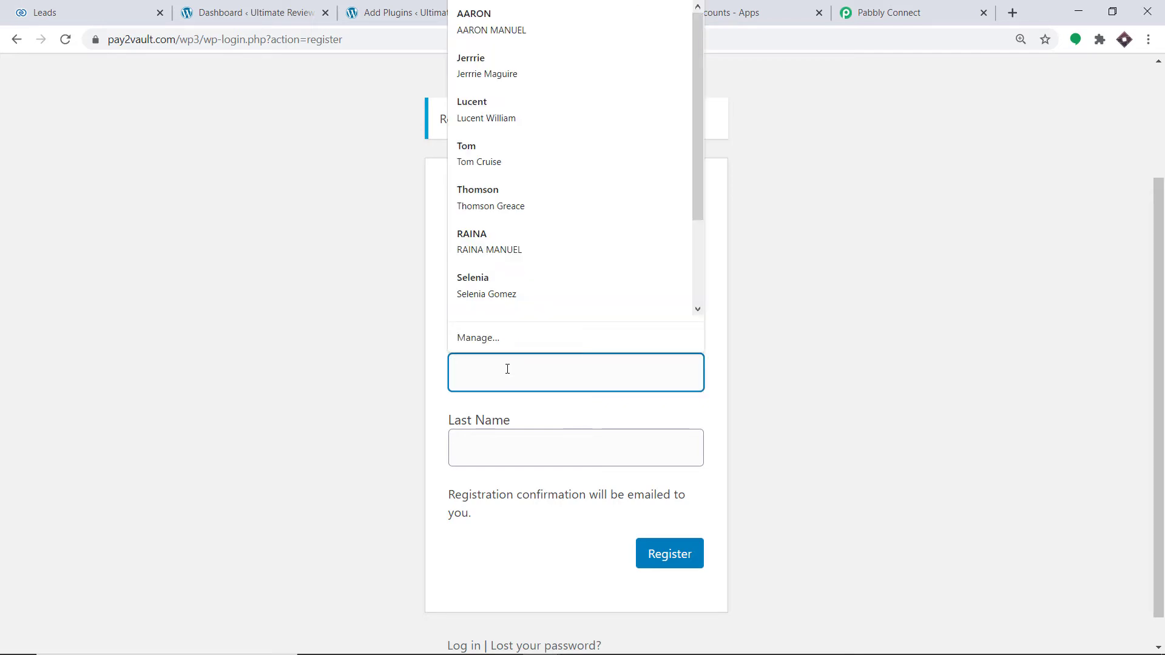
pyautogui.write('Pe')
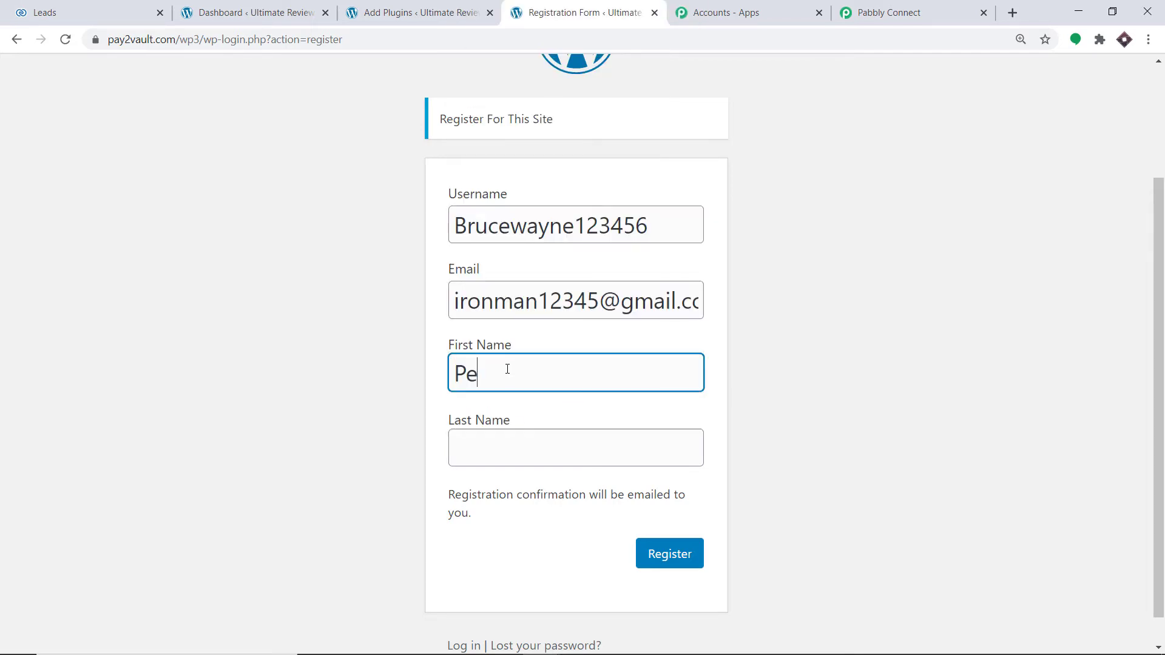
pyautogui.write('pper')
pyautogui.click(513, 440)
pyautogui.write('Stark')
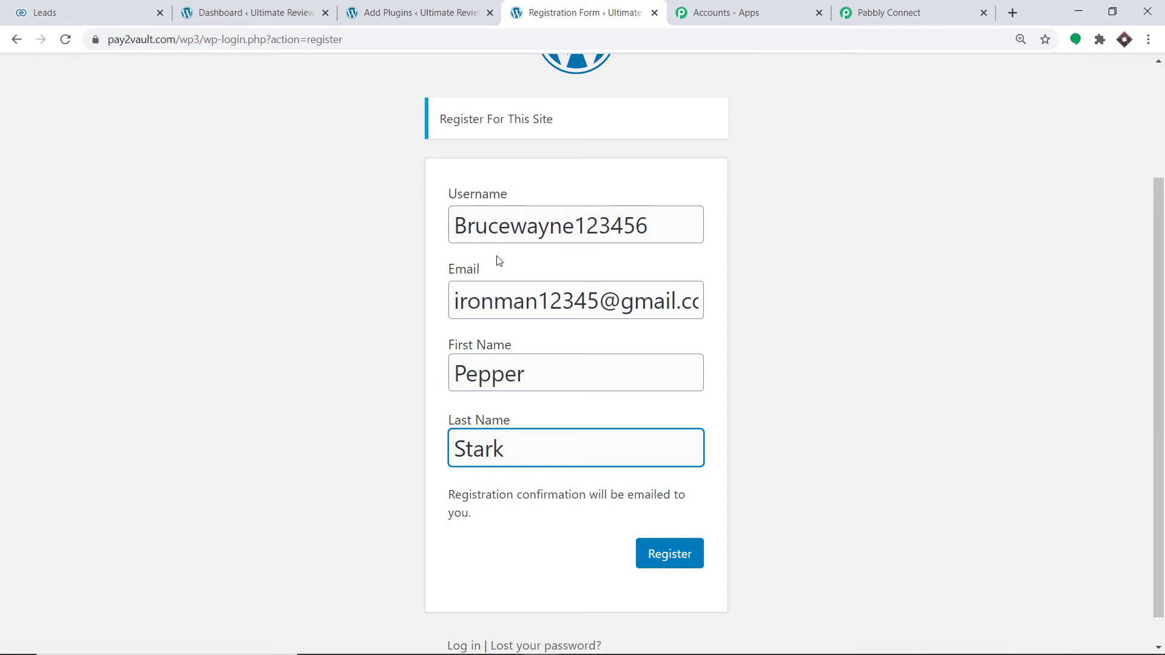
pyautogui.click(680, 557)
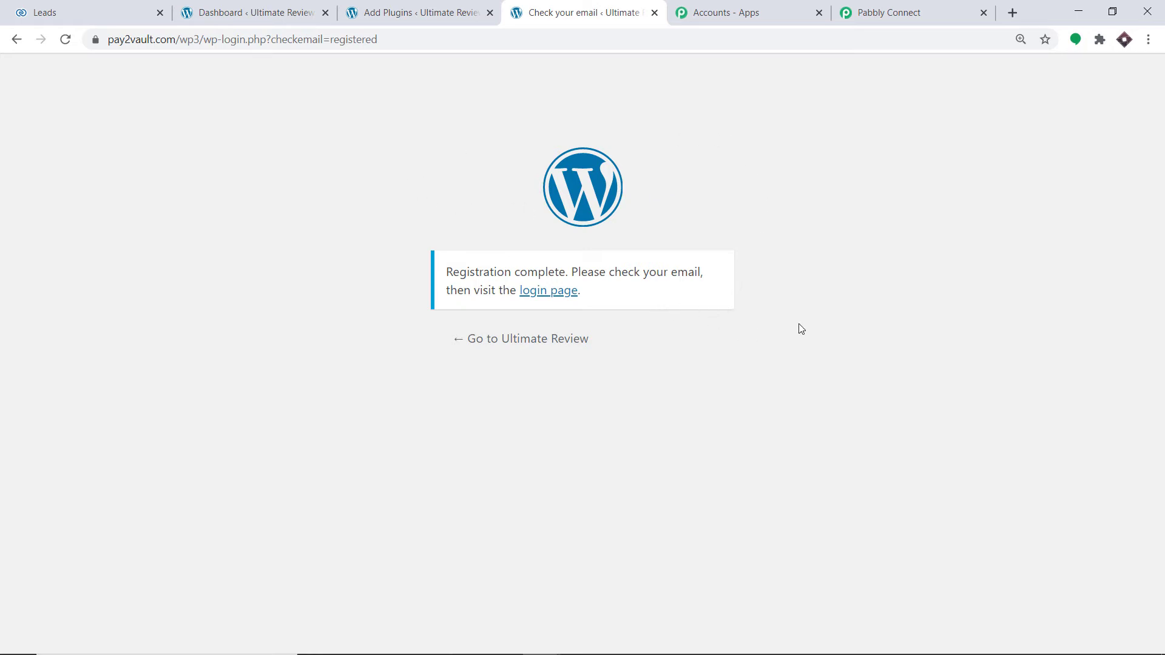
# - Back in Pabbly Connect, scroll the captured webhook response: user ID, login, email, names and customer role
pyautogui.click(888, 12)
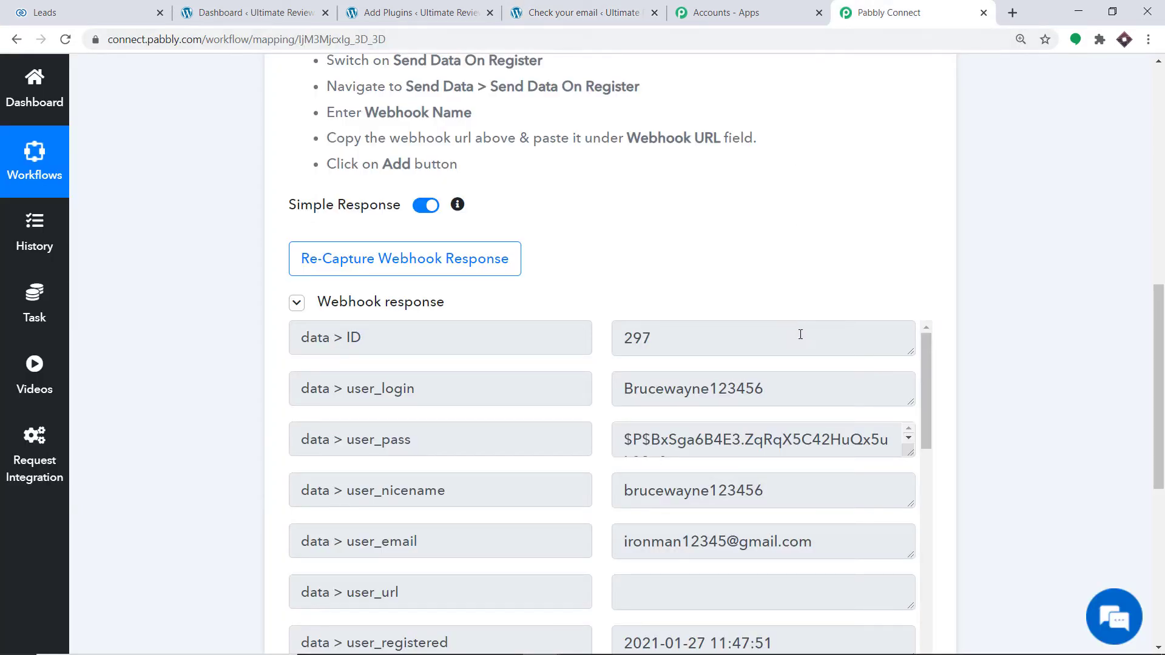
pyautogui.scroll(-3, 1007, 320)
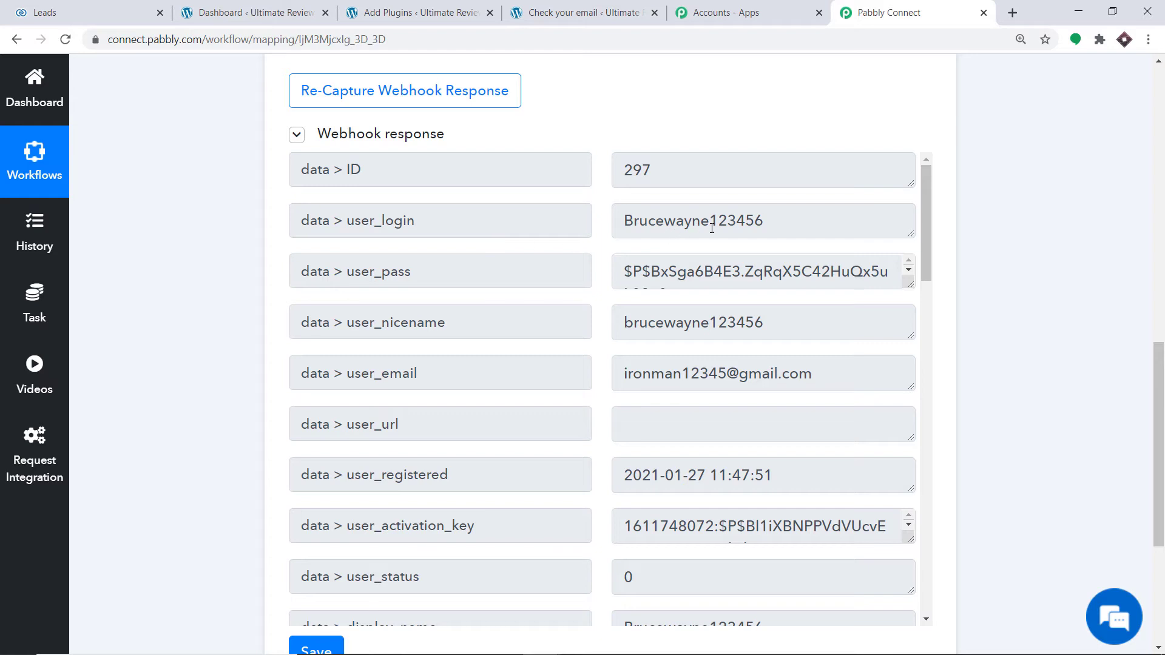
pyautogui.scroll(-1, 690, 271)
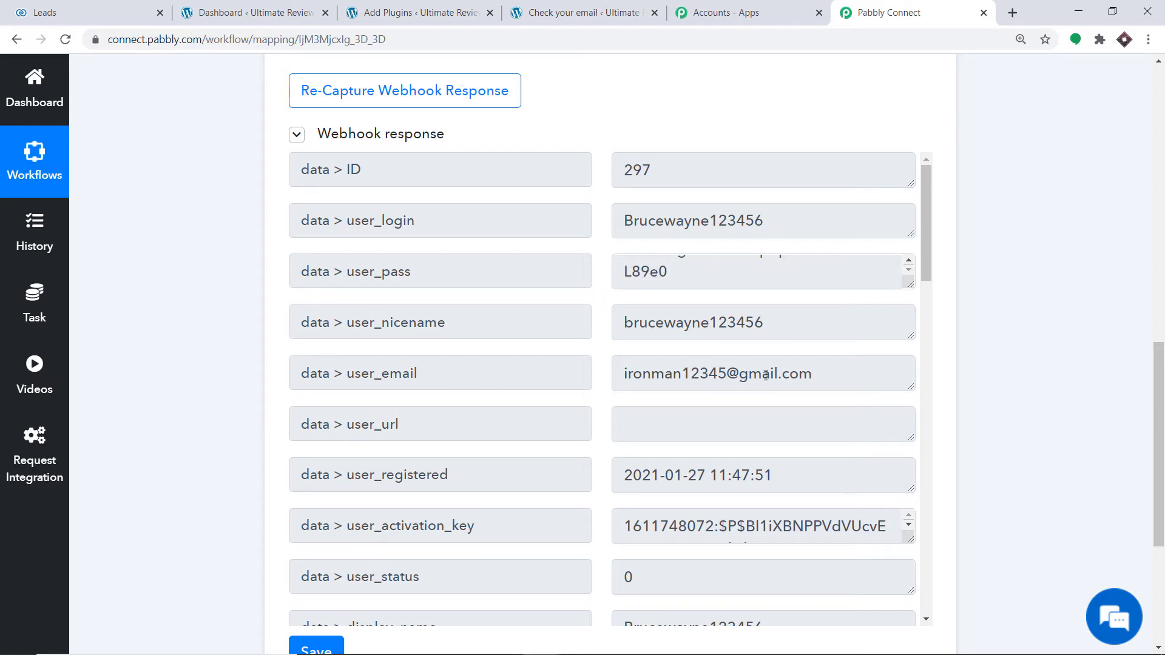
pyautogui.moveTo(928, 234); pyautogui.dragTo(917, 407)
pyautogui.scroll(-4, 859, 370)
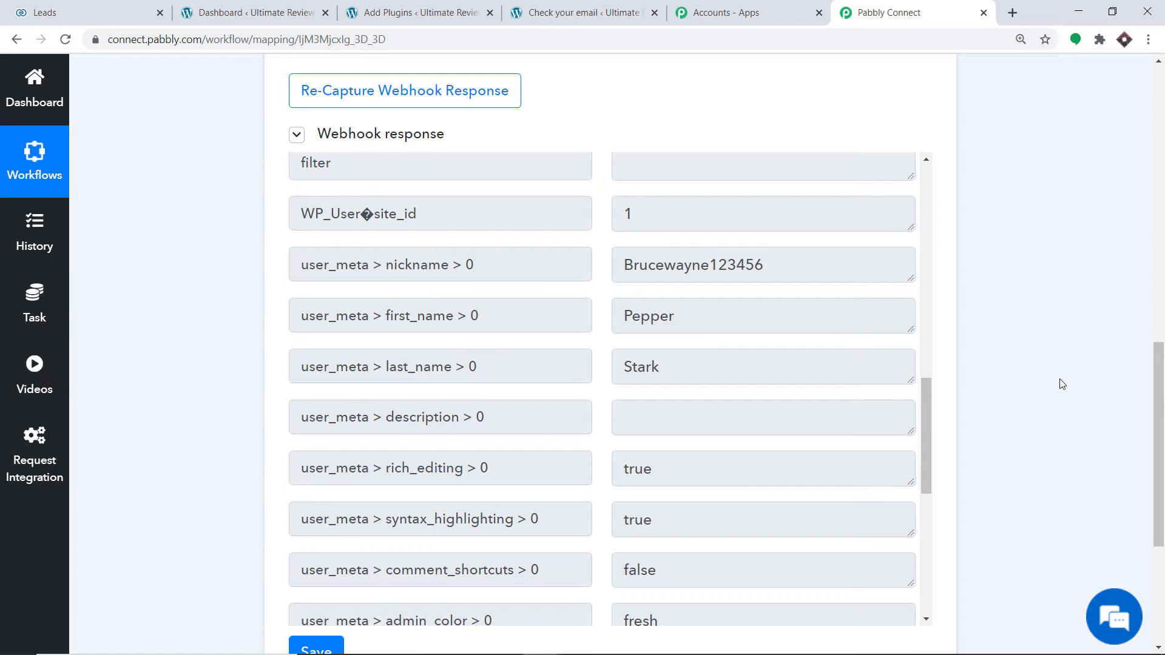
pyautogui.moveTo(1159, 388); pyautogui.dragTo(1159, 483)
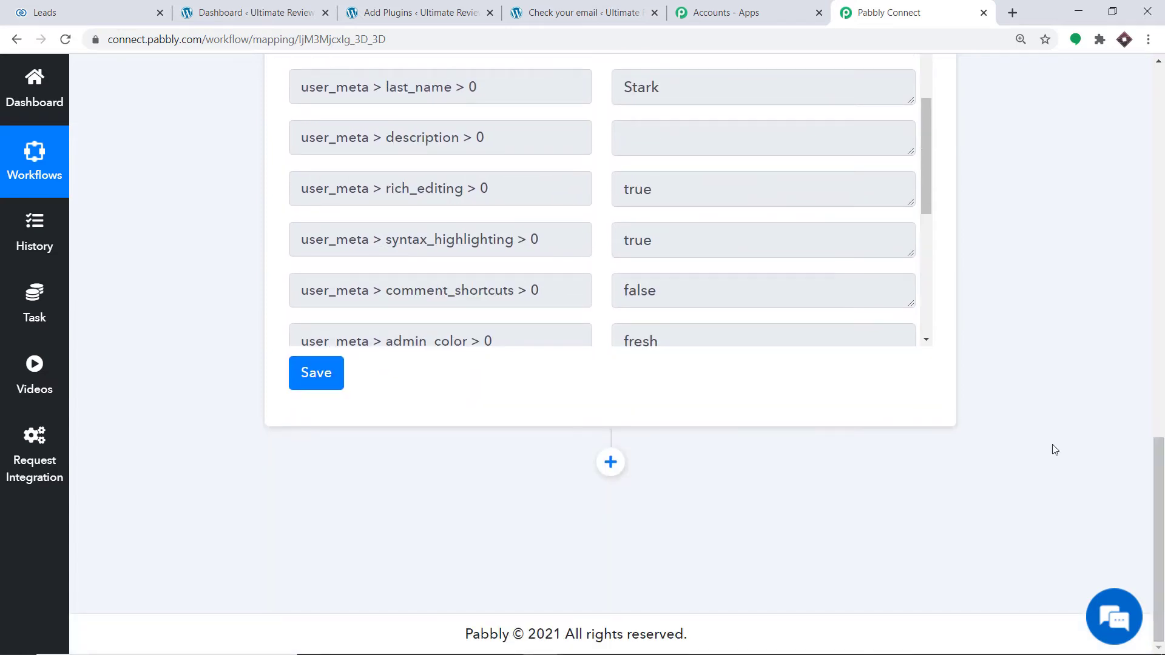
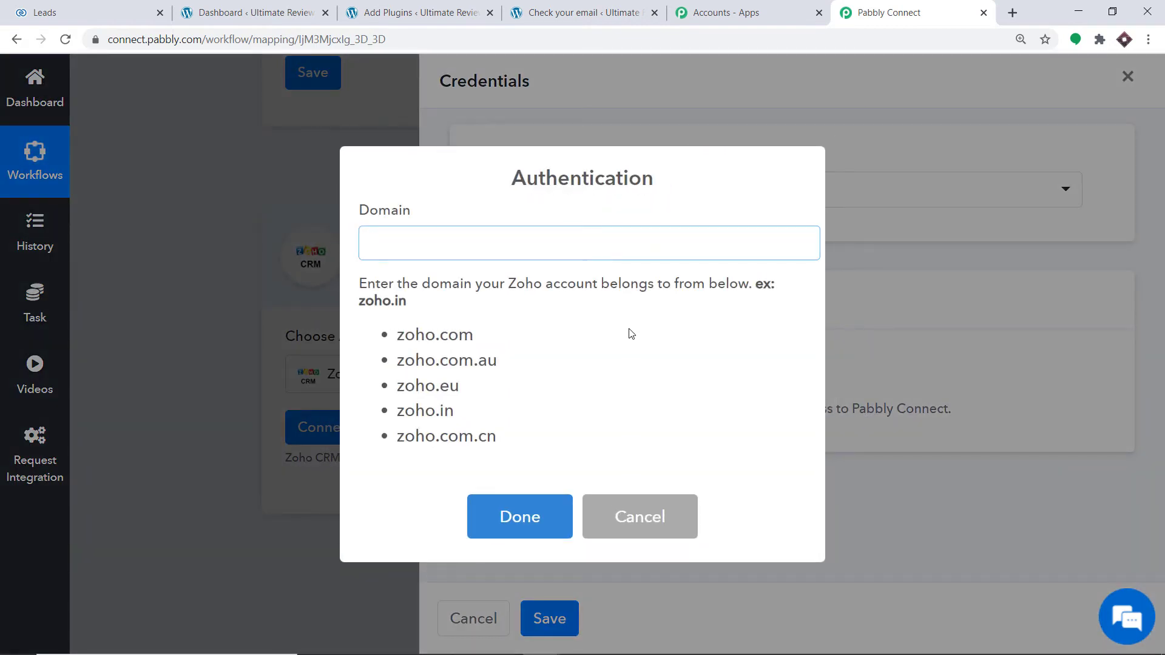
# - Reload the crashed Zoho CRM leads page and copy the zoho.com domain from its address
pyautogui.click(112, 10)
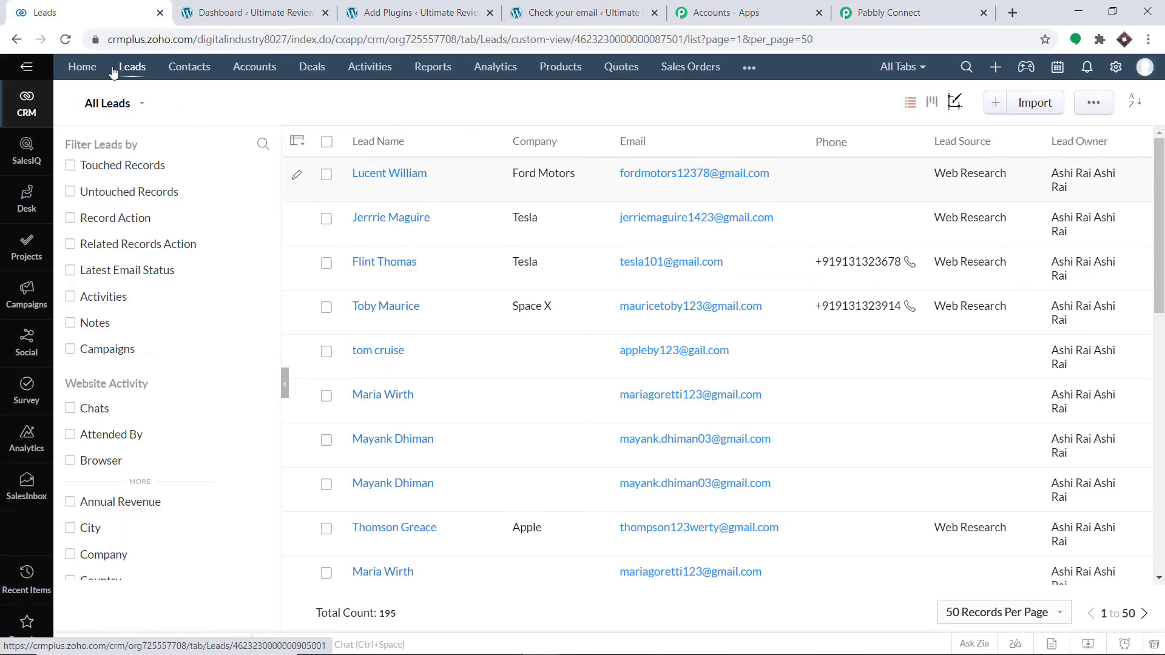
pyautogui.click(65, 39)
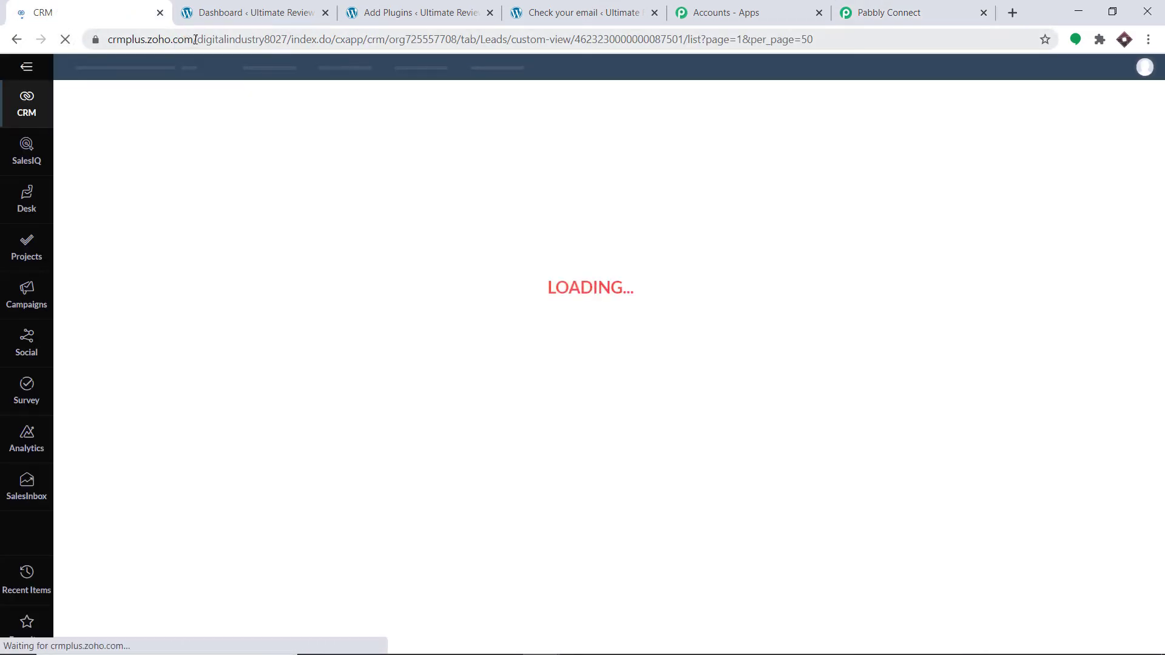
pyautogui.moveTo(186, 41); pyautogui.dragTo(148, 41)
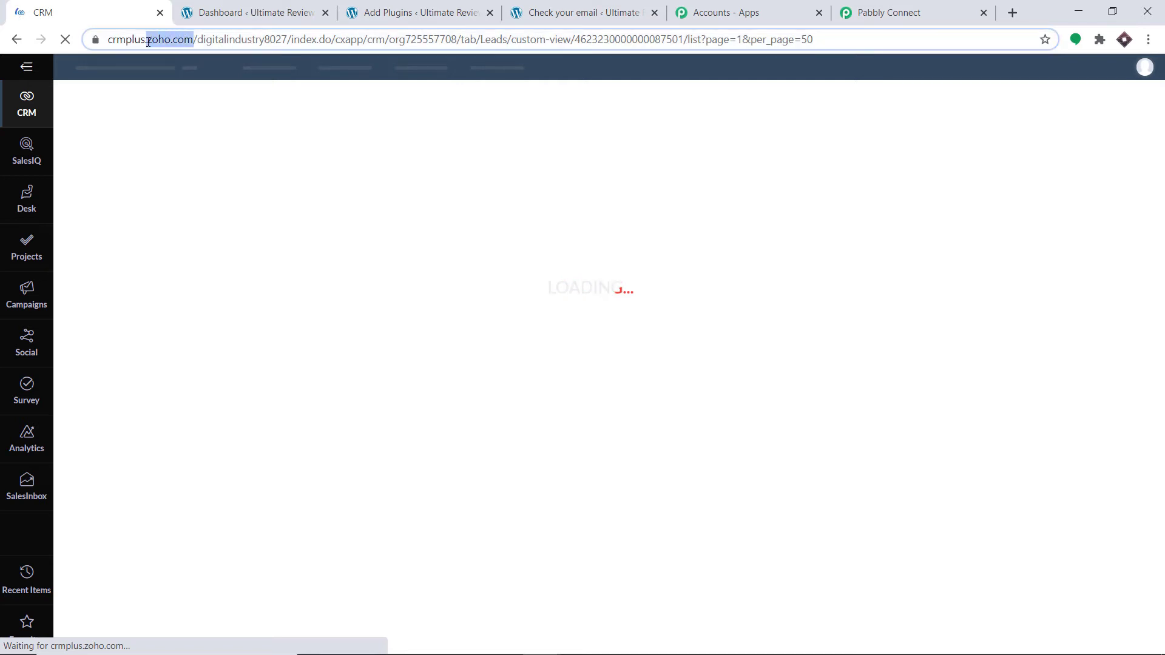
pyautogui.rightClick(204, 41)
pyautogui.click(250, 123)
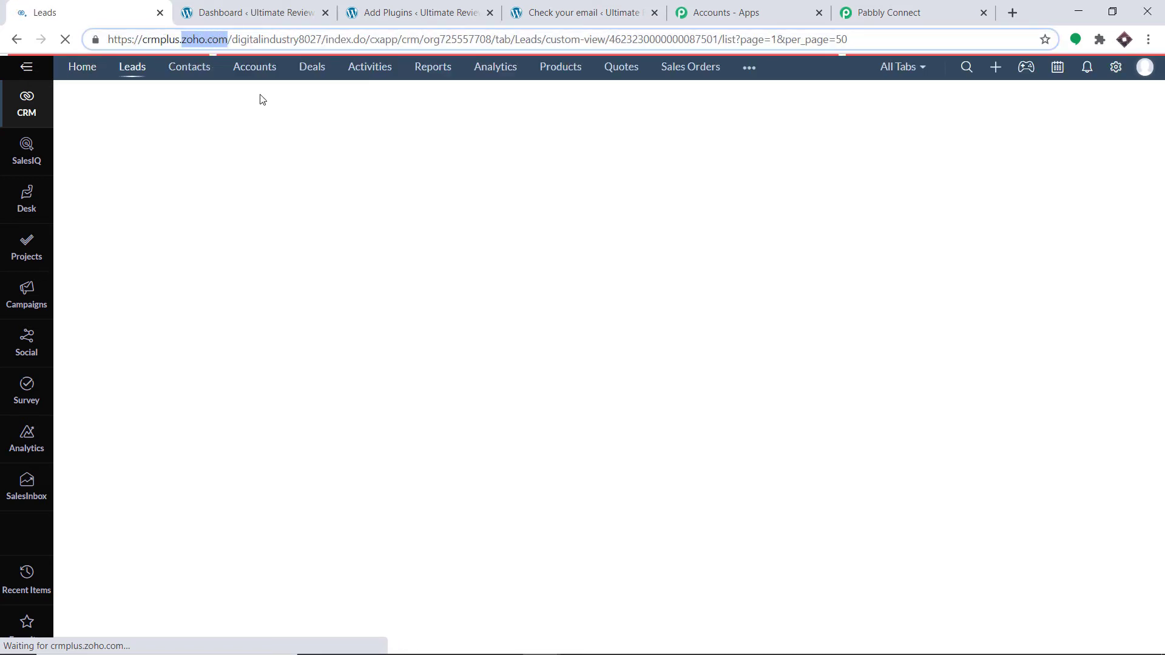
# - Paste zoho.com into the Domain field and accept the Zoho consent to grant Pabbly Connect access
pyautogui.click(884, 13)
pyautogui.rightClick(436, 246)
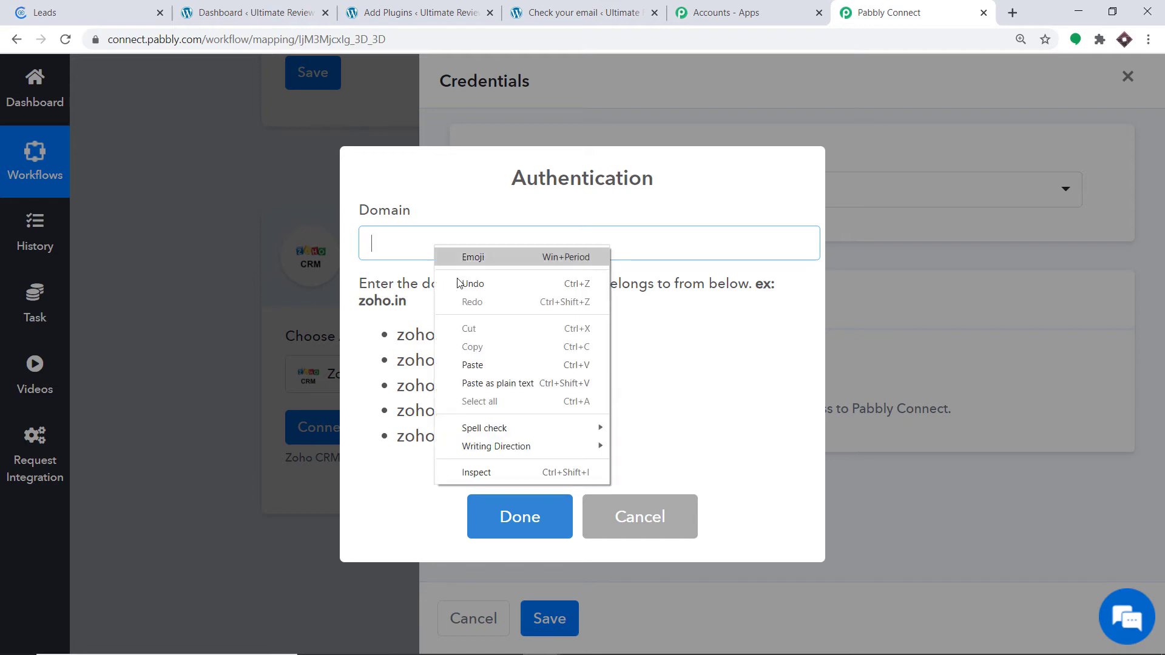
pyautogui.click(482, 366)
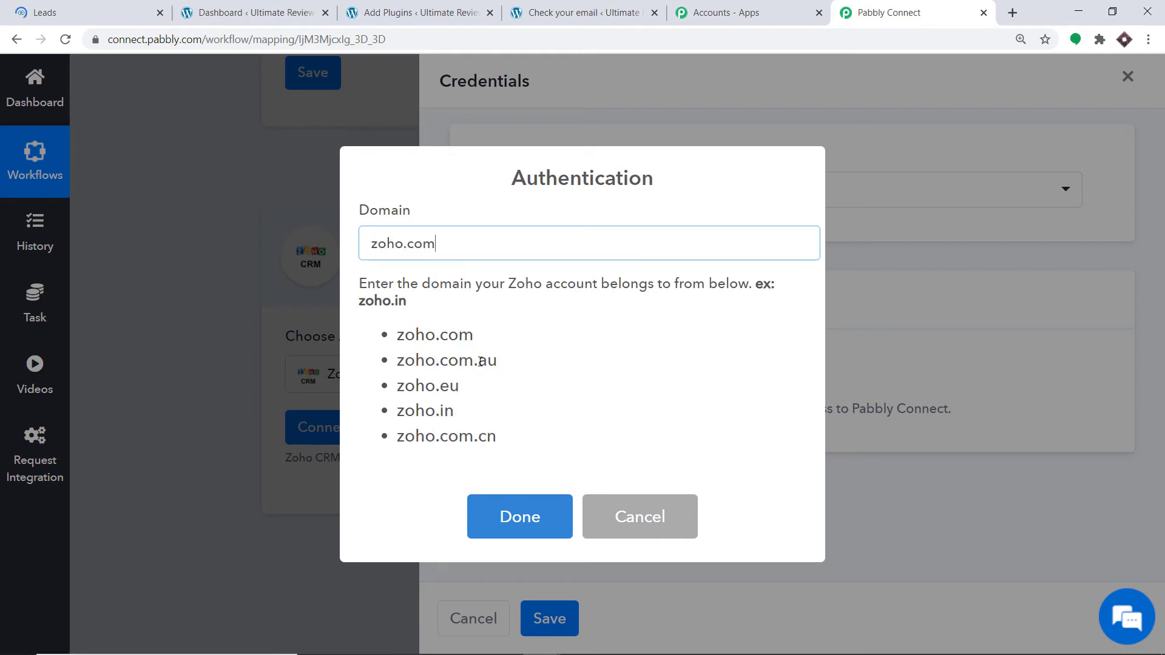
pyautogui.click(528, 517)
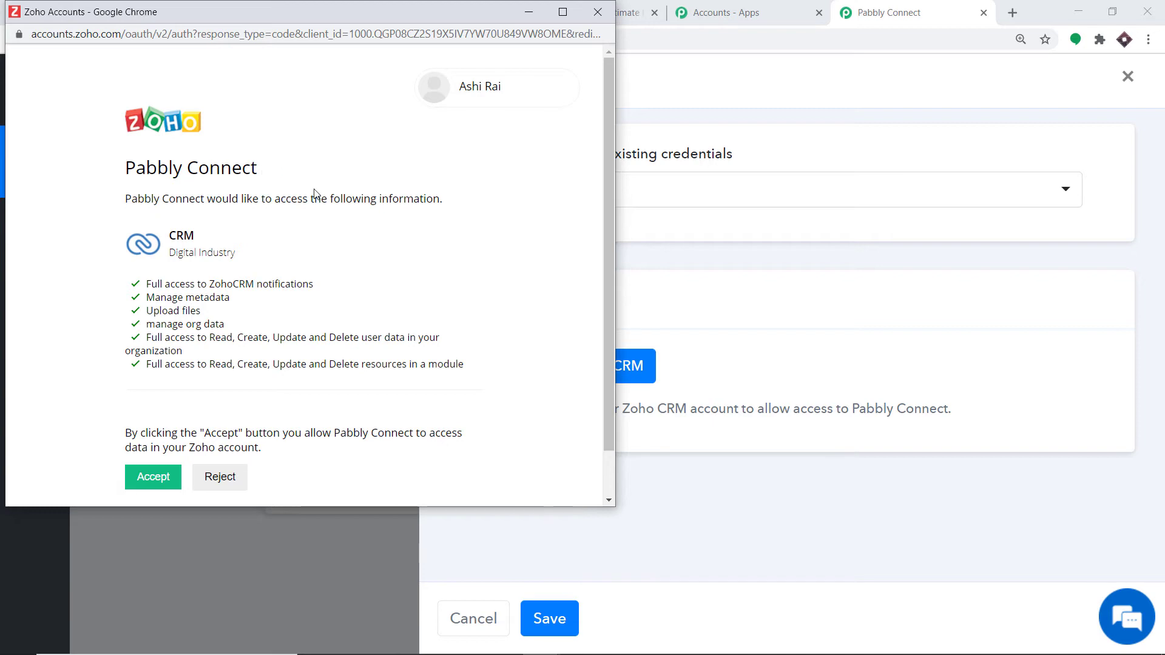
pyautogui.scroll(-1, 296, 236)
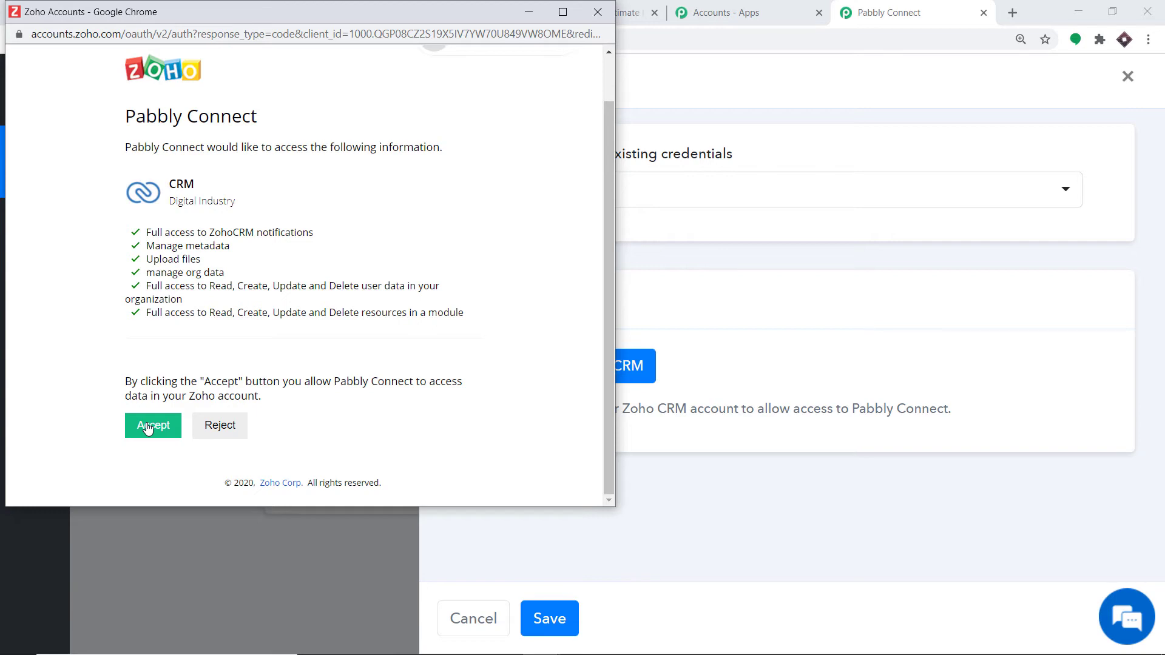
pyautogui.click(147, 426)
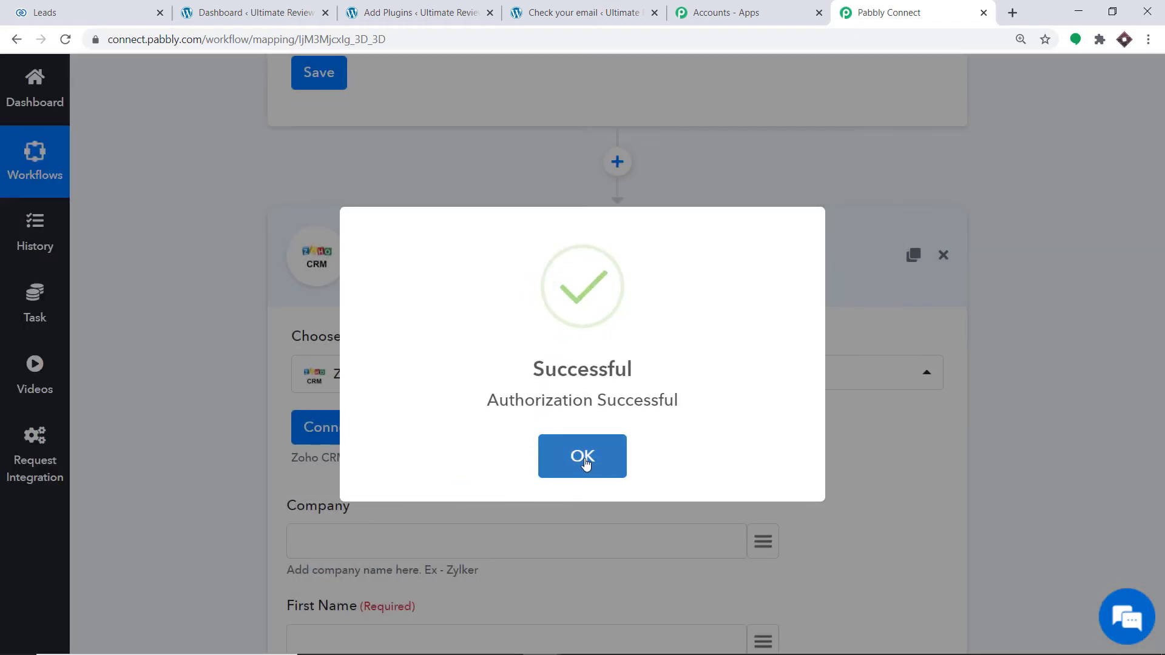
# - Dismiss the success message and map the trigger's display_name into the lead's Company field
pyautogui.click(584, 458)
pyautogui.scroll(-5, 528, 325)
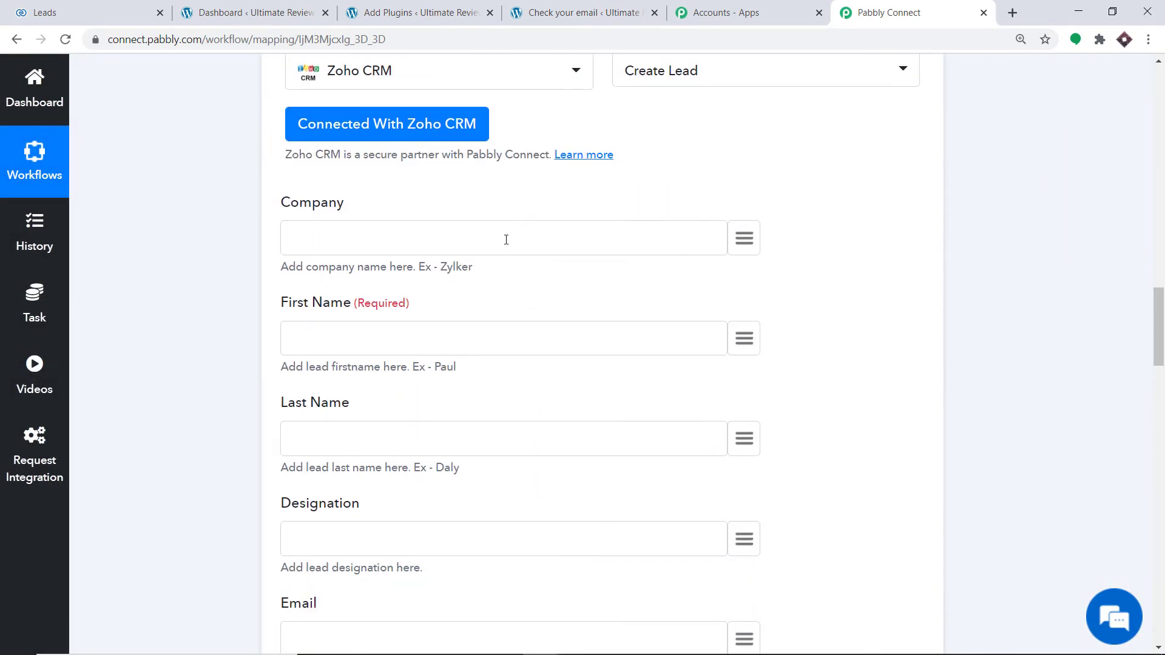
pyautogui.scroll(-8, 506, 240)
pyautogui.scroll(4, 593, 419)
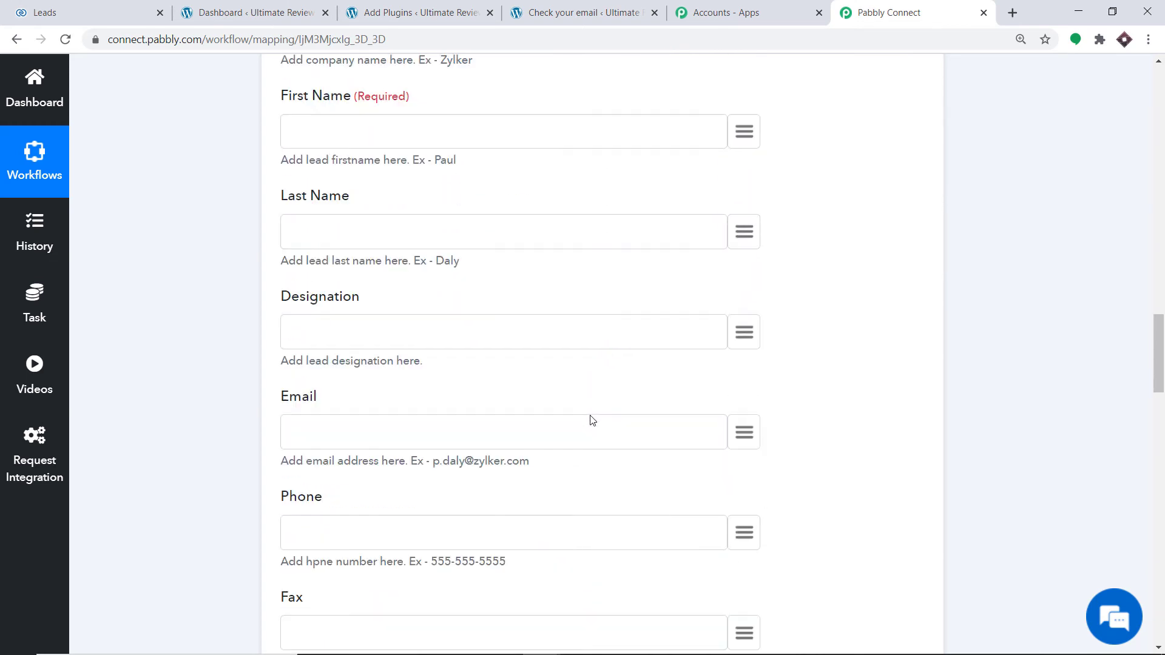
pyautogui.scroll(5, 593, 420)
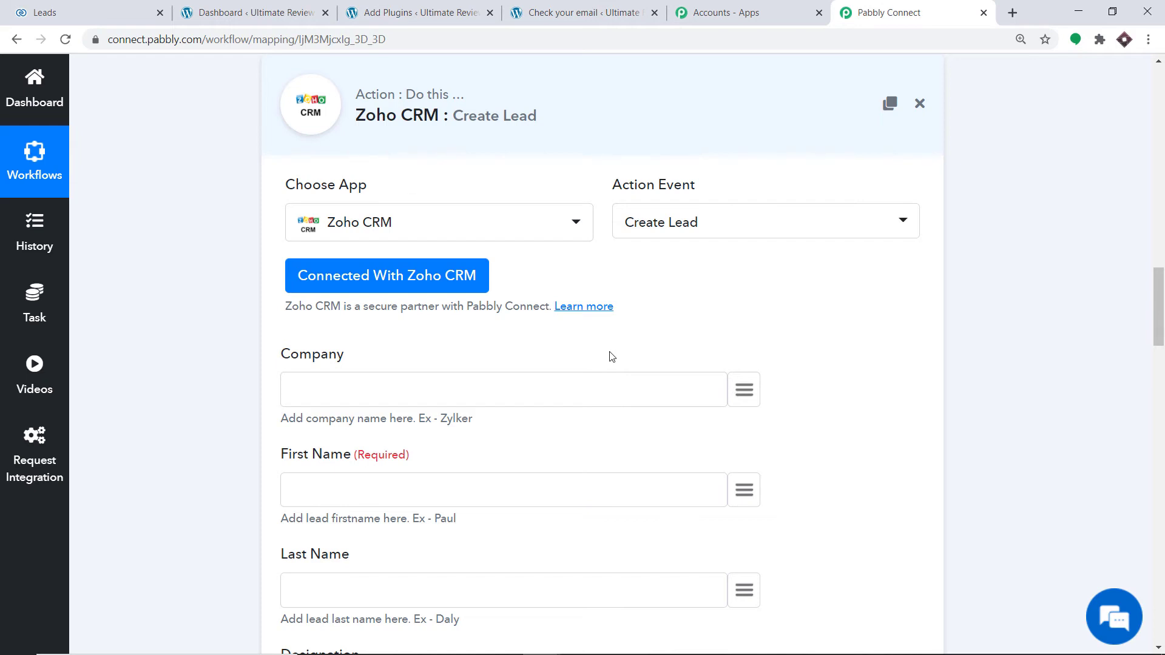
pyautogui.scroll(-2, 612, 357)
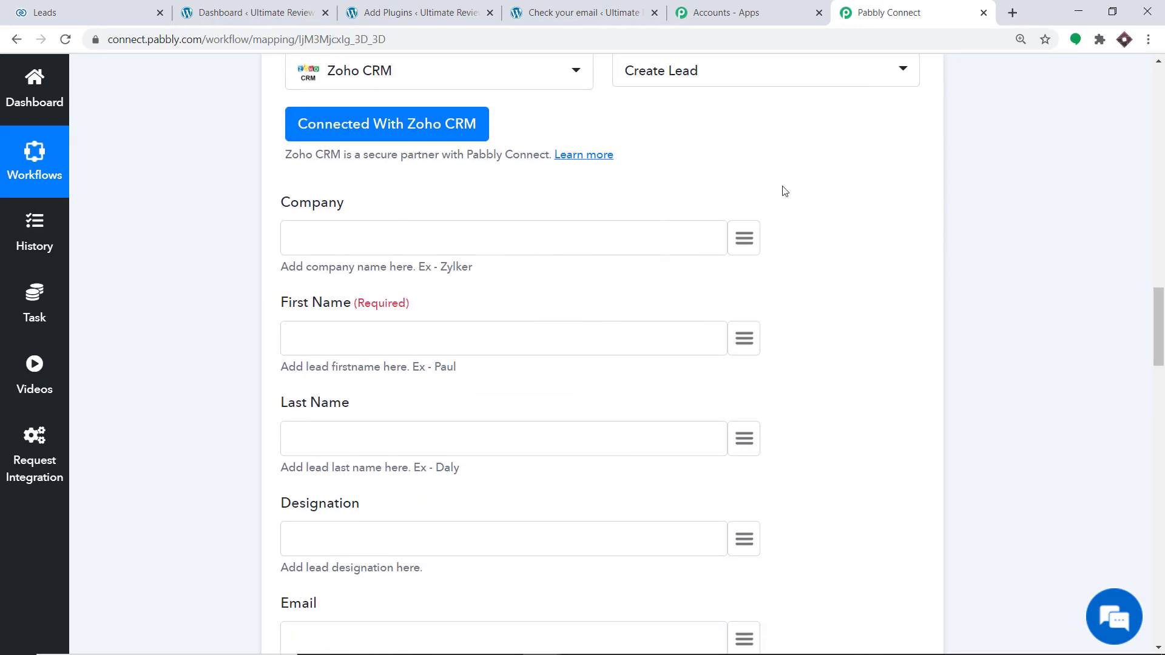
pyautogui.click(744, 238)
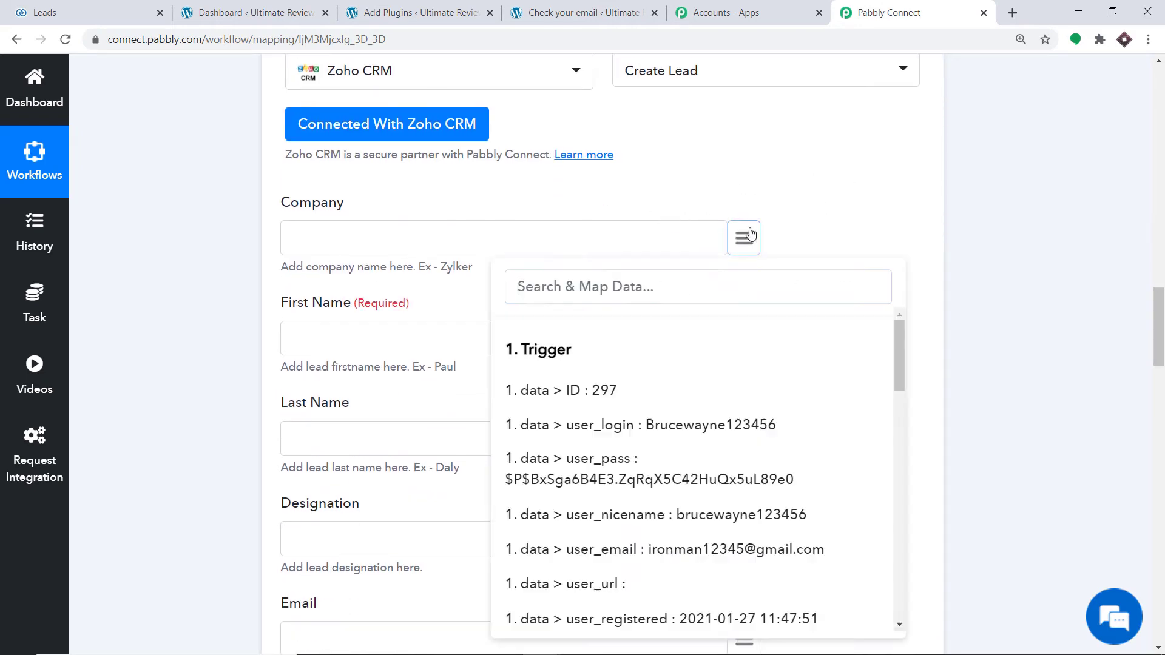
pyautogui.scroll(-5, 697, 364)
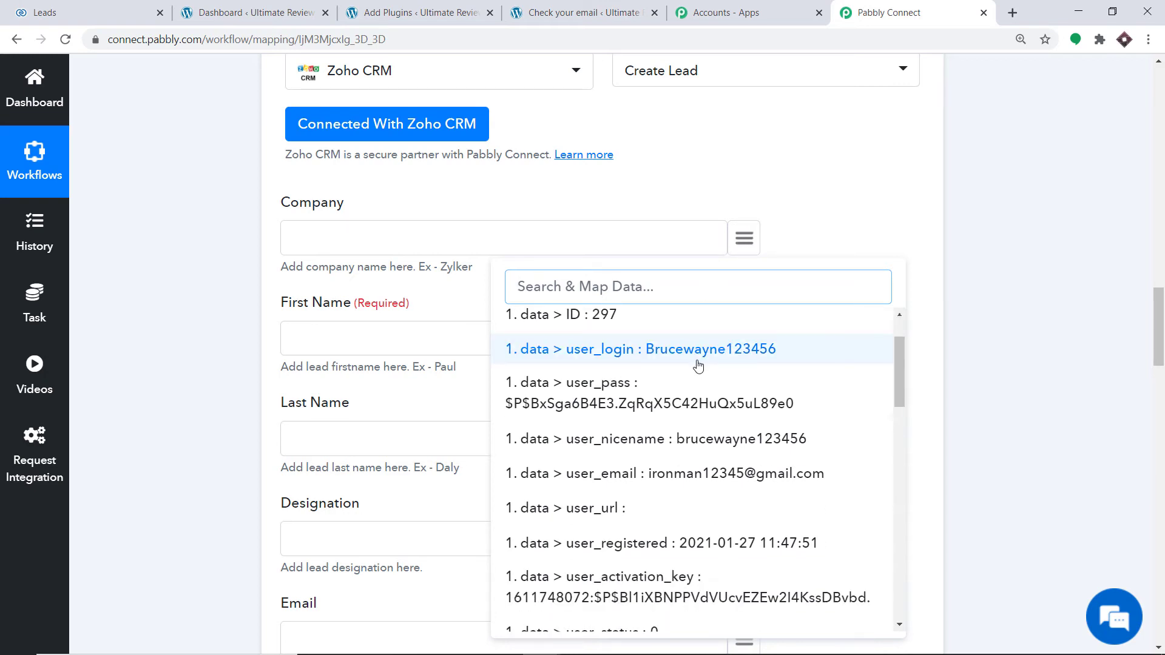
pyautogui.scroll(-6, 702, 375)
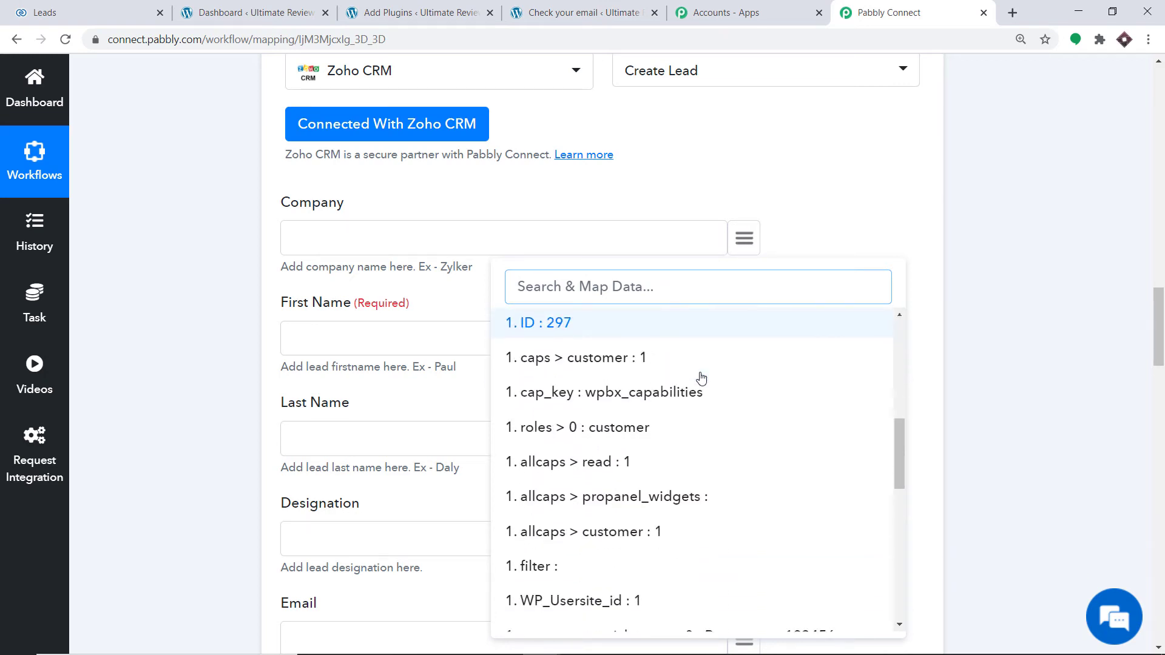
pyautogui.scroll(-7, 673, 369)
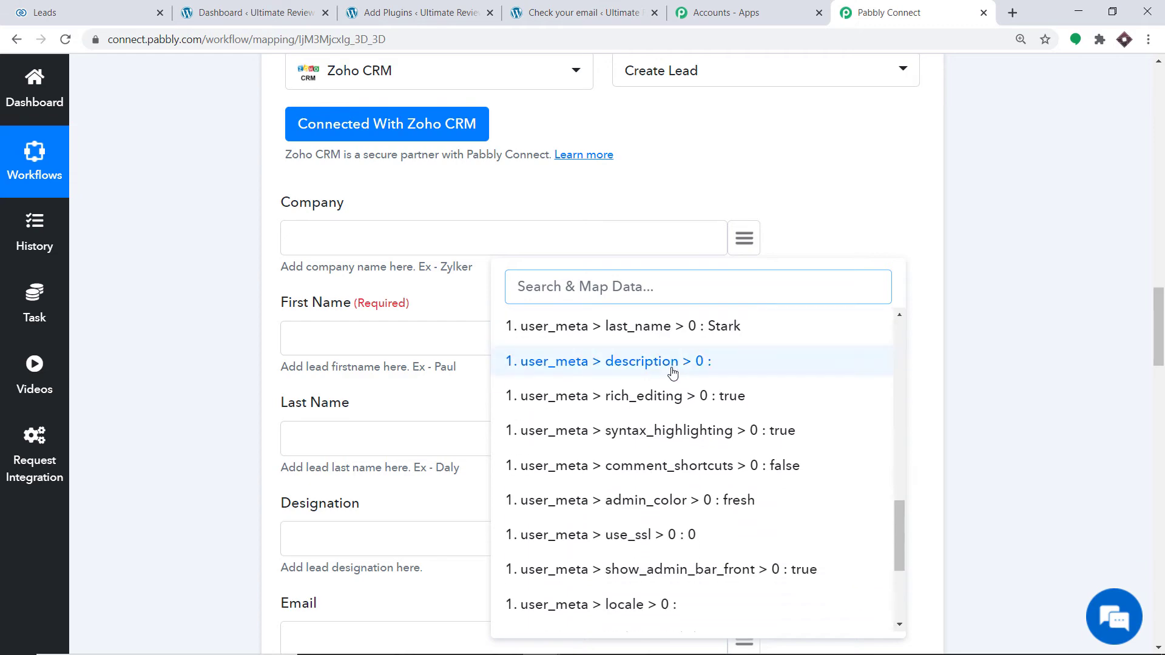
pyautogui.scroll(1, 746, 195)
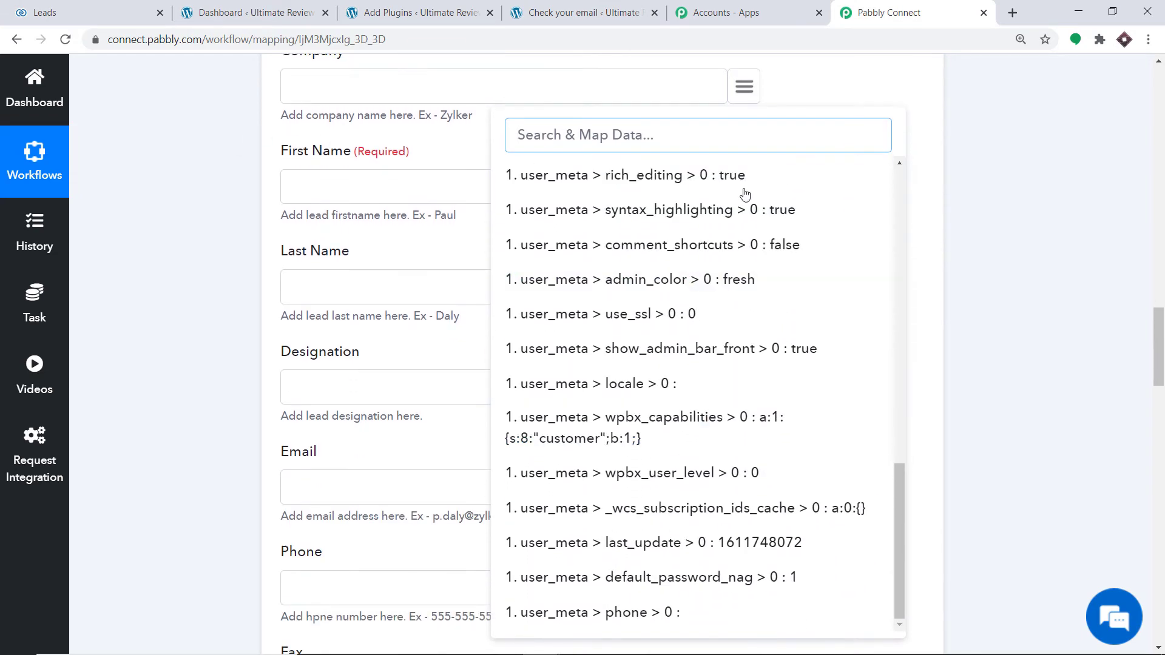
pyautogui.scroll(9, 762, 330)
pyautogui.scroll(5, 760, 325)
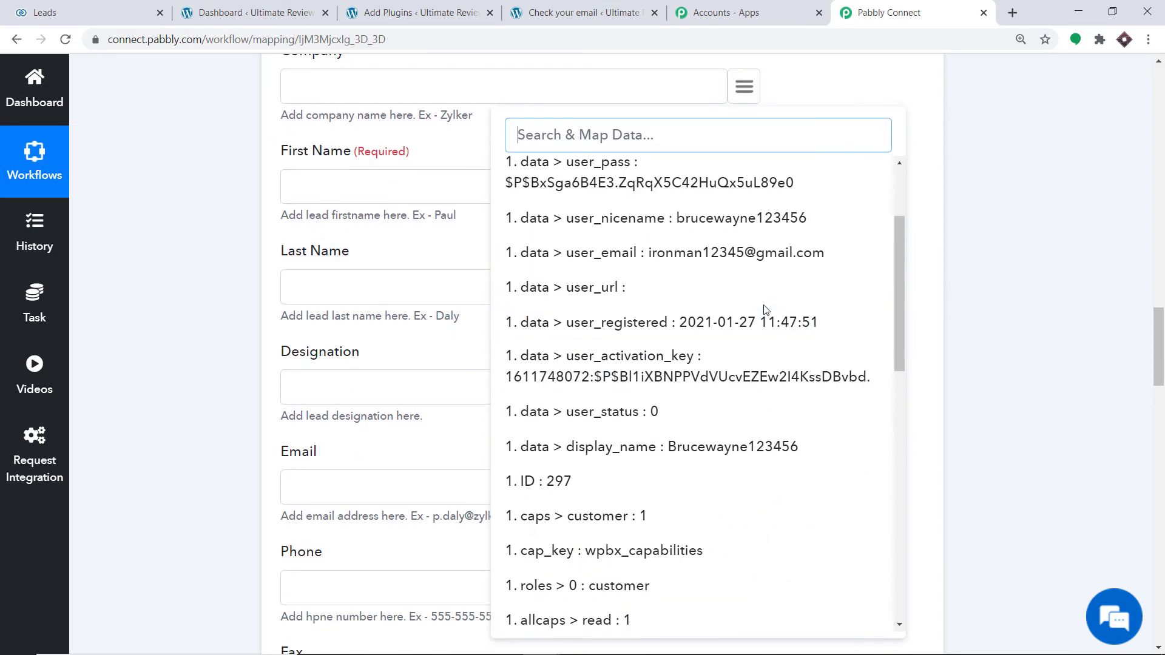
pyautogui.scroll(-4, 631, 307)
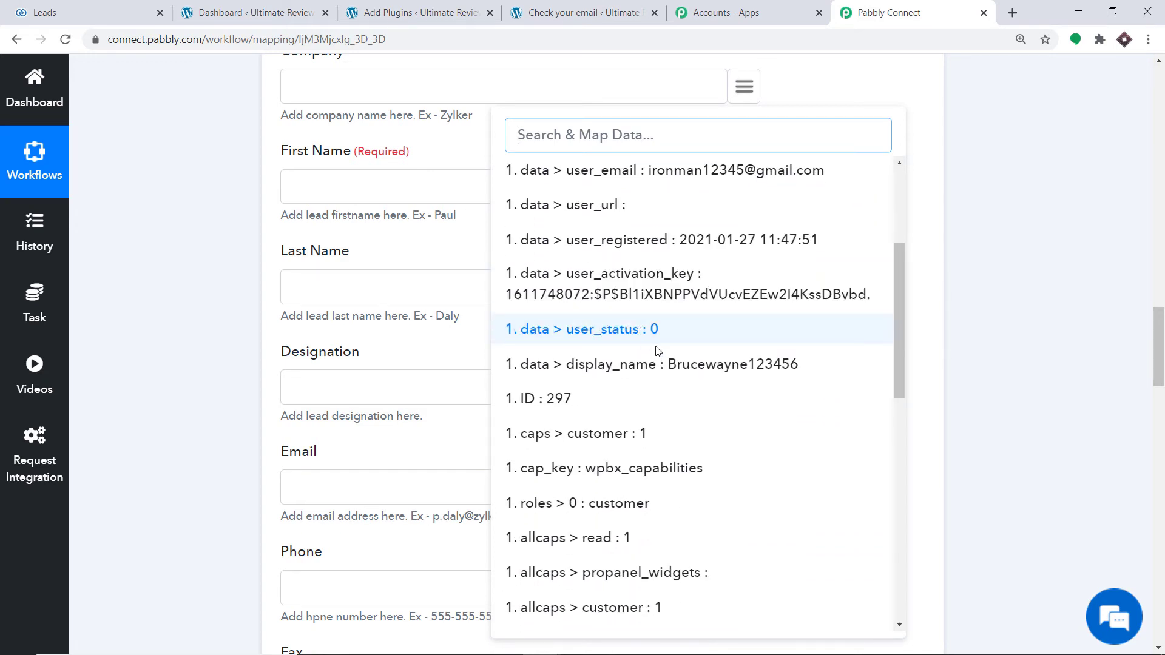
pyautogui.click(655, 360)
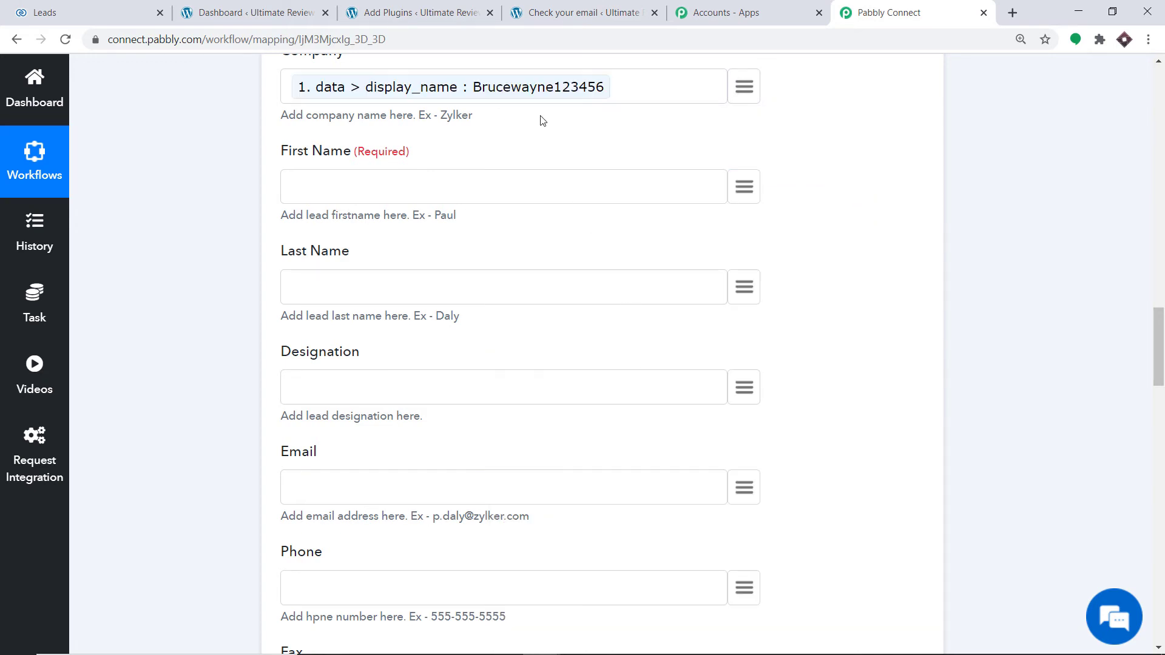
pyautogui.scroll(1, 501, 152)
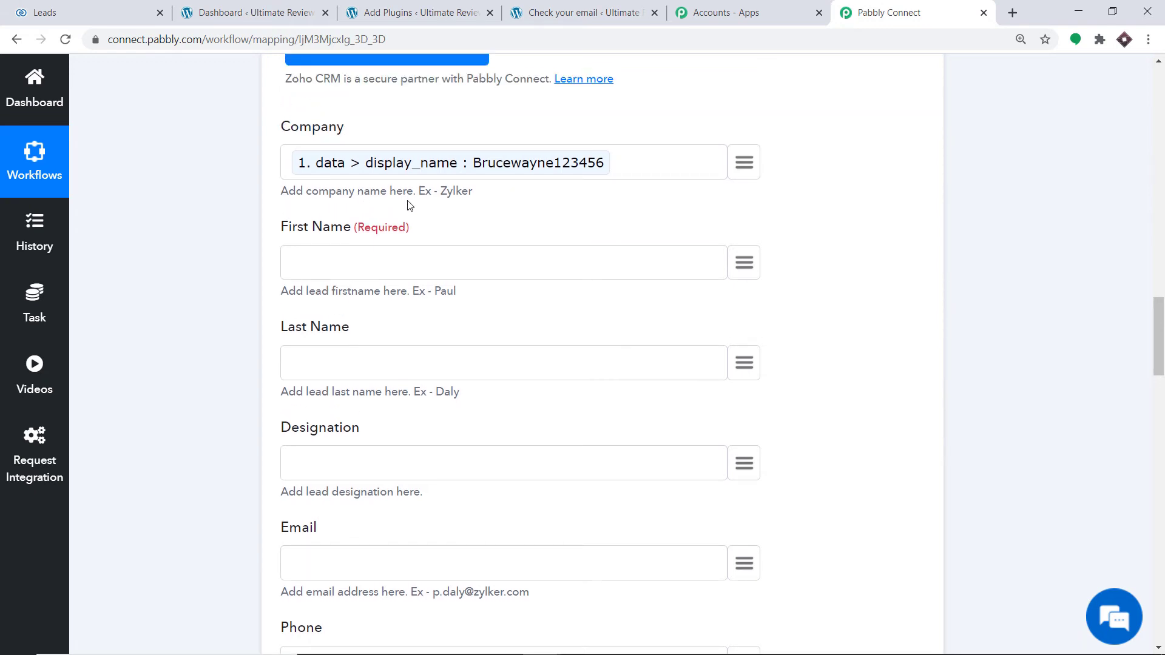
pyautogui.scroll(-1, 428, 244)
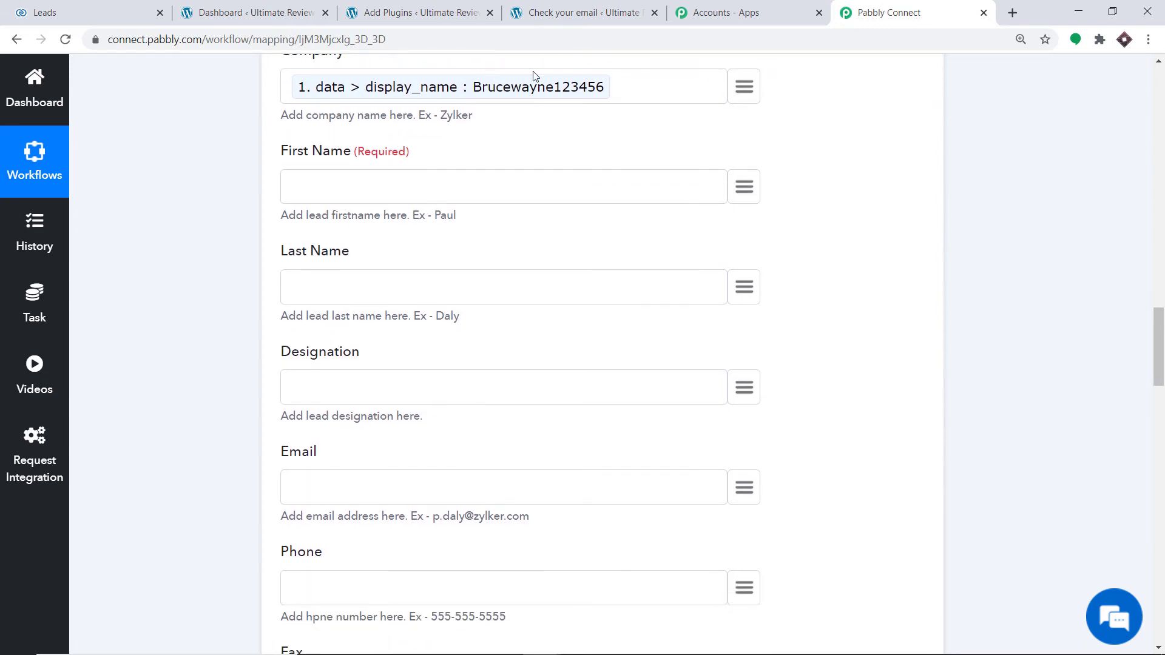
# - Map the user's first name and last name from trigger data into First Name and Last Name
pyautogui.click(744, 188)
pyautogui.write('br')
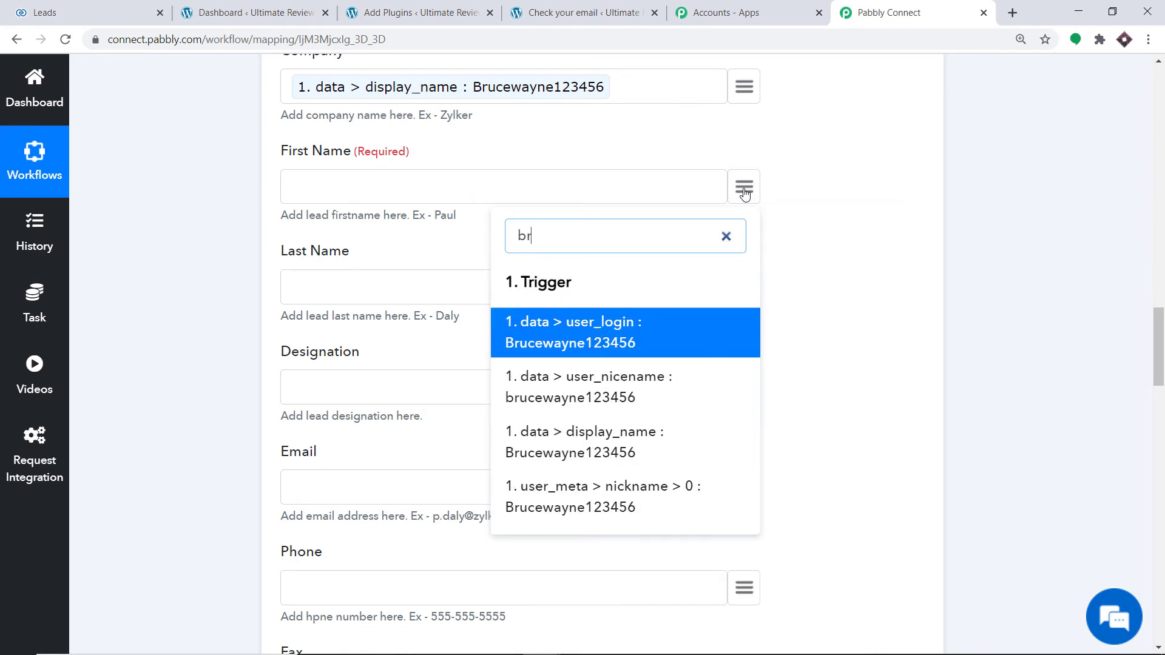
pyautogui.press('BackSpace')
pyautogui.press('BackSpace')
pyautogui.press('BackSpace')
pyautogui.write('pe')
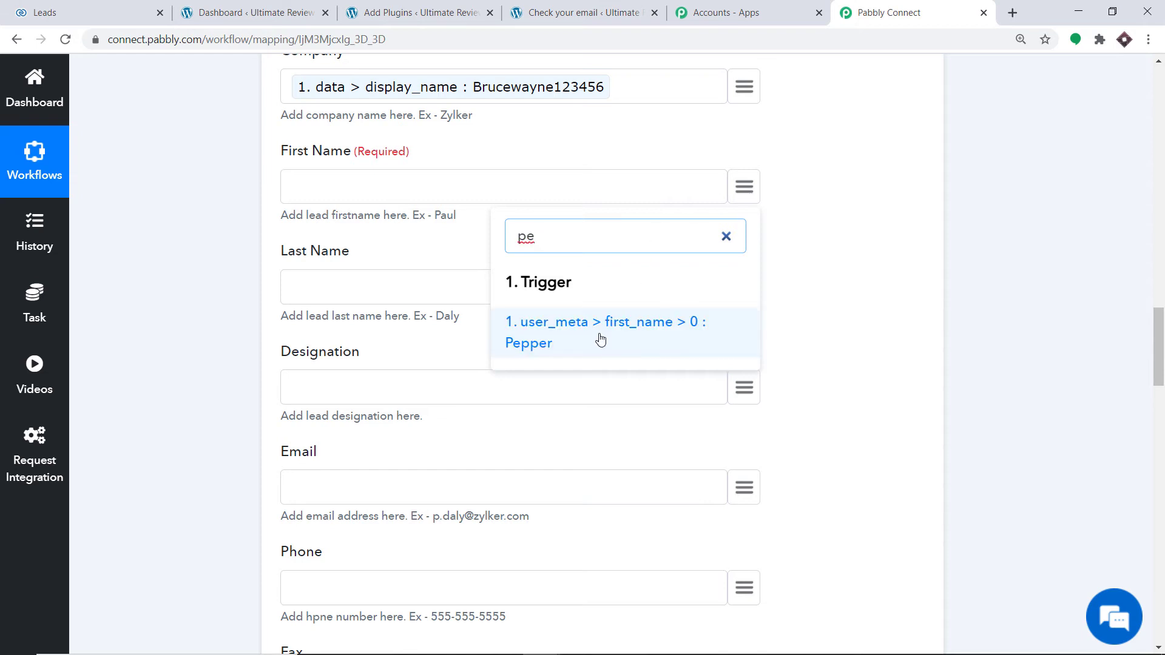
pyautogui.click(601, 338)
pyautogui.scroll(-1, 605, 251)
pyautogui.click(746, 214)
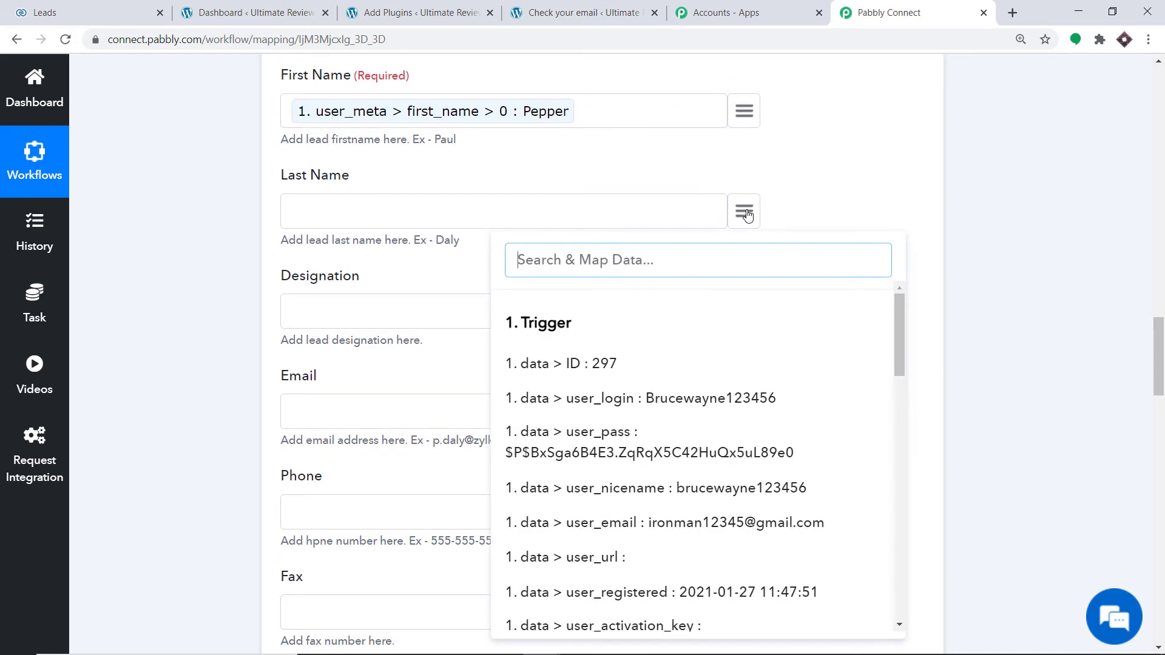
pyautogui.write('sta')
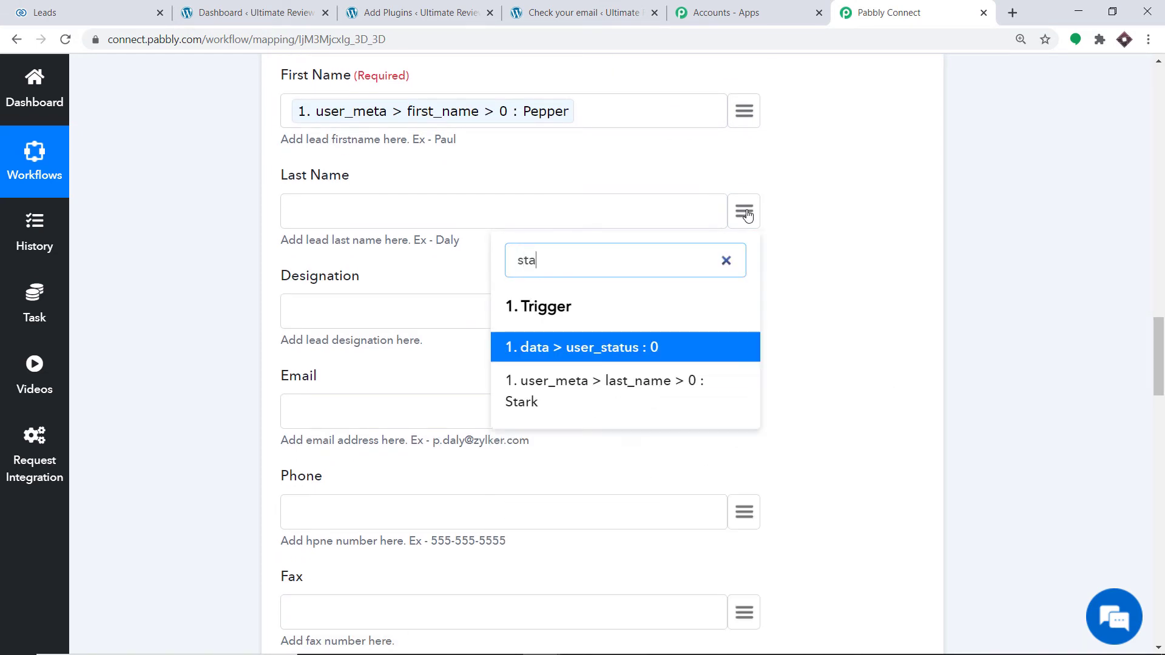
pyautogui.click(603, 388)
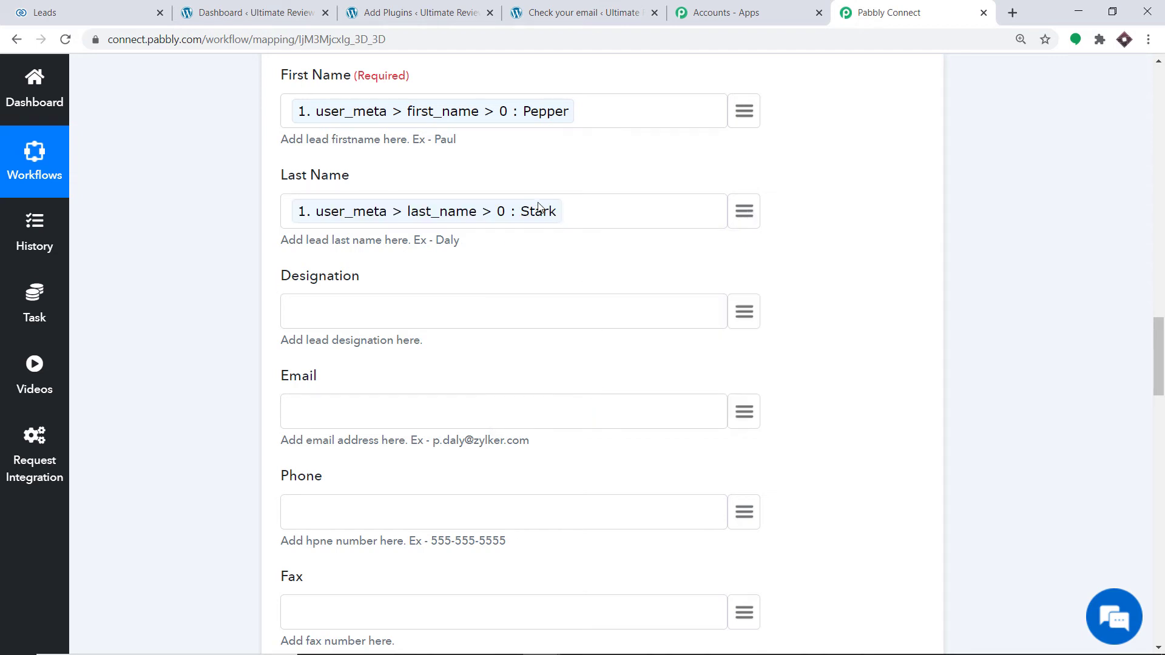
pyautogui.scroll(1, 532, 201)
pyautogui.scroll(2, 532, 201)
pyautogui.scroll(-5, 424, 151)
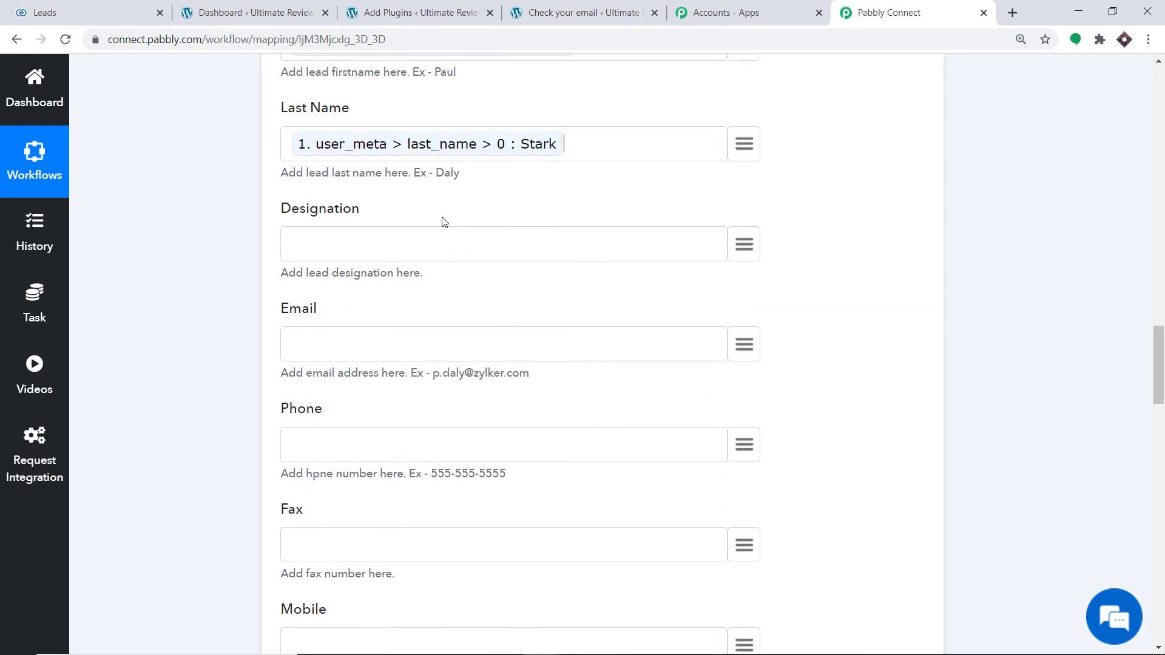
# - Map the registered user's email from trigger data into the Email field
pyautogui.click(744, 260)
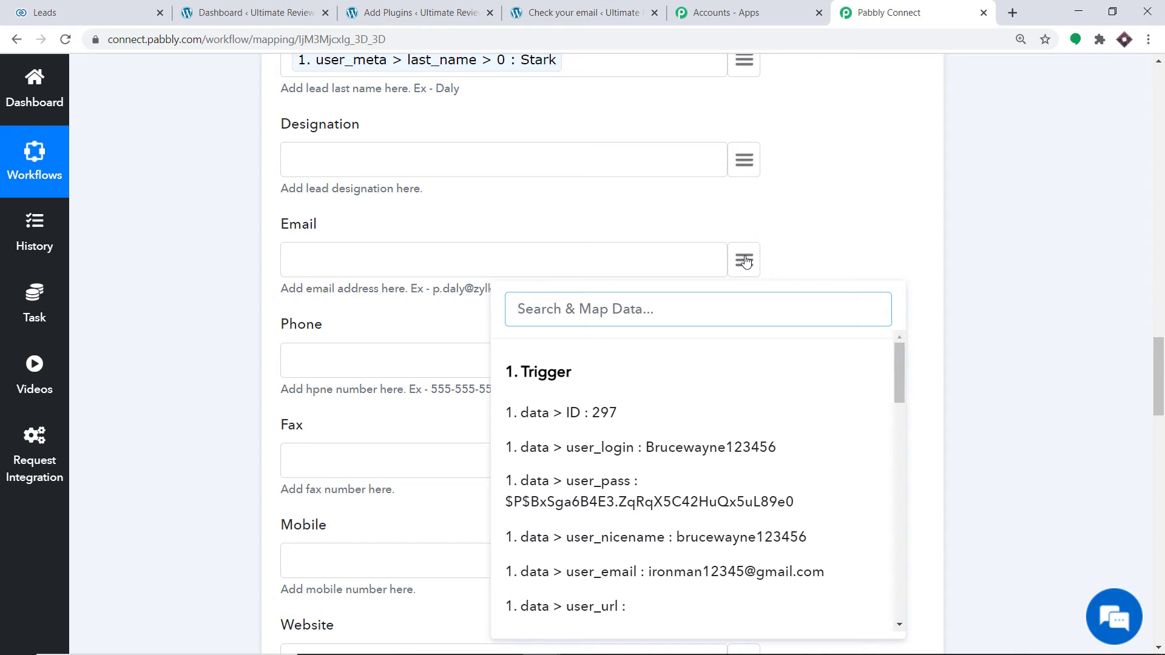
pyautogui.write('email')
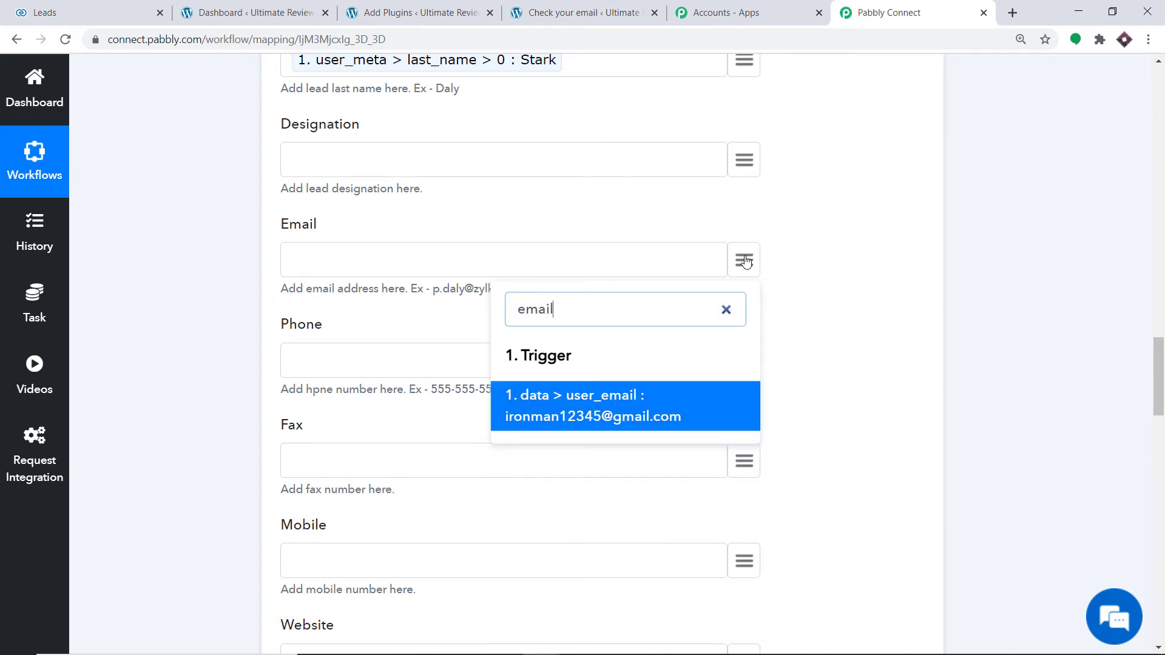
pyautogui.click(607, 405)
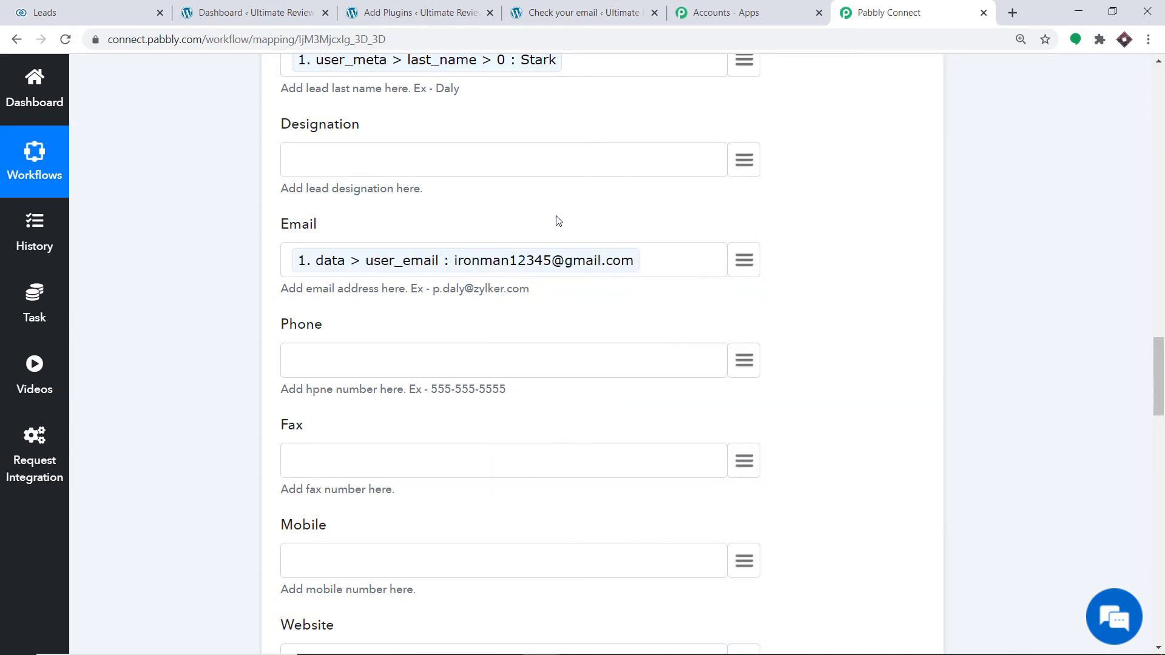
pyautogui.scroll(-5, 608, 250)
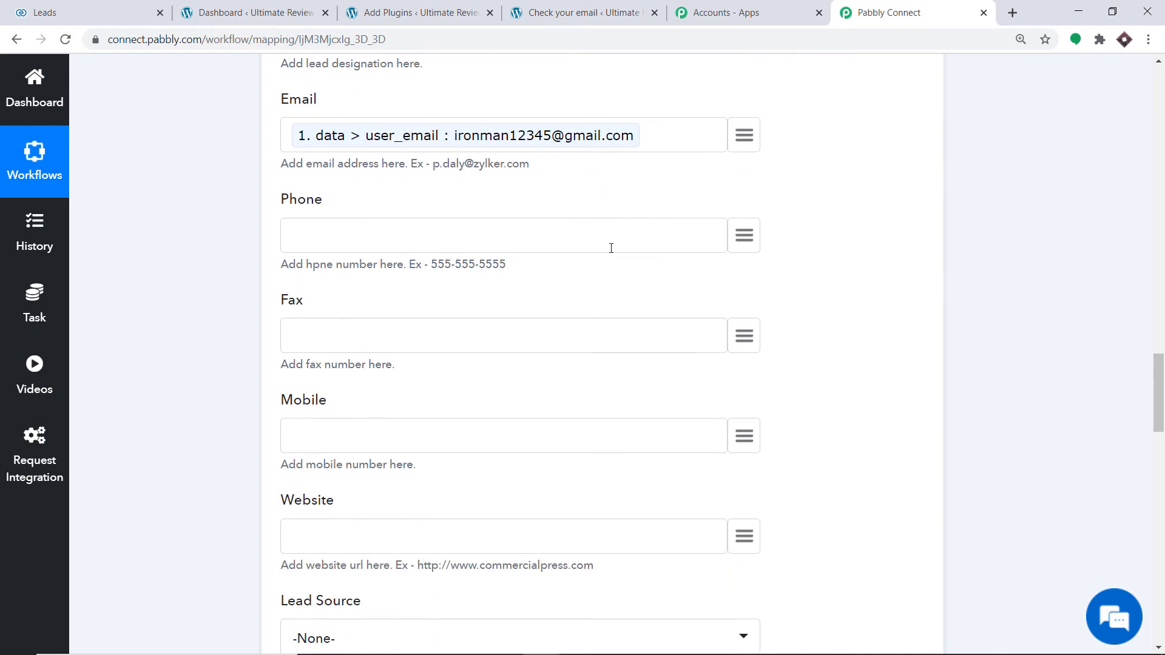
pyautogui.scroll(1, 364, 134)
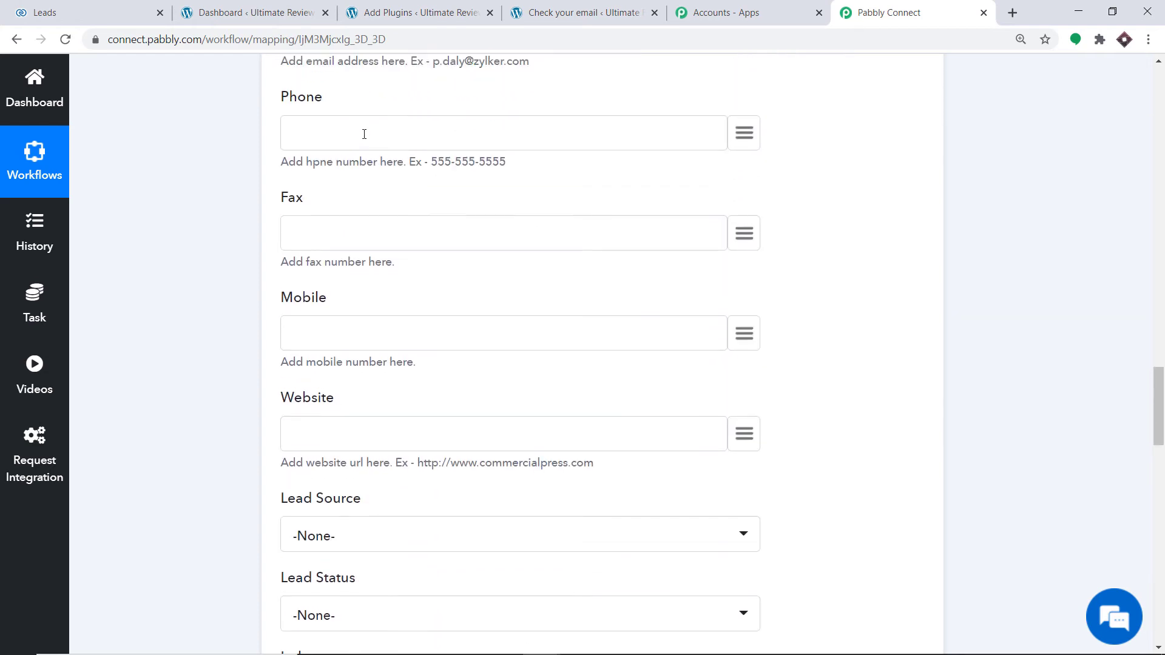
pyautogui.scroll(-3, 404, 275)
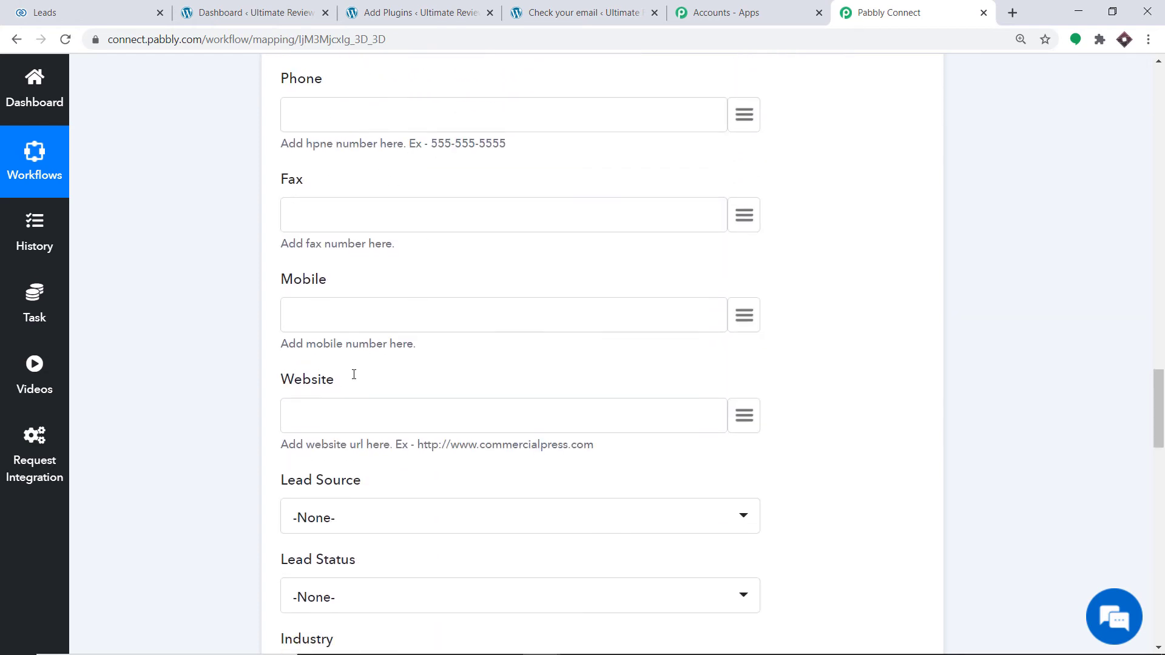
# - Set Lead Source to Web Research, Lead Status to Contacted and Industry to Large Enterprise
pyautogui.click(361, 312)
pyautogui.scroll(-2, 365, 315)
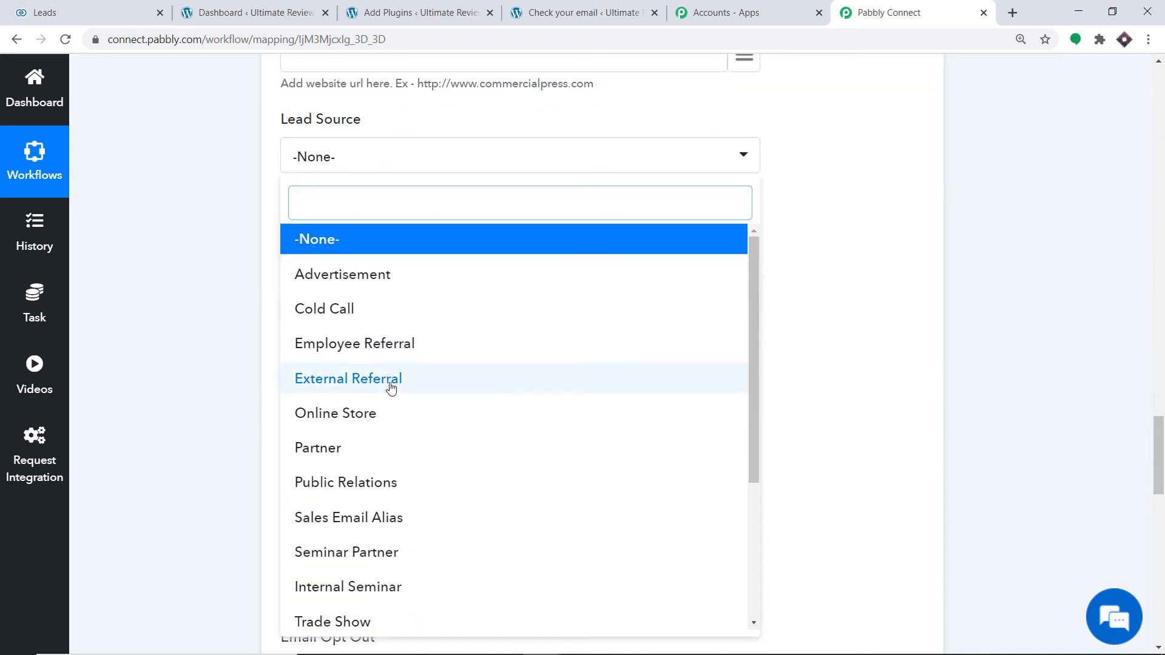
pyautogui.scroll(-3, 338, 479)
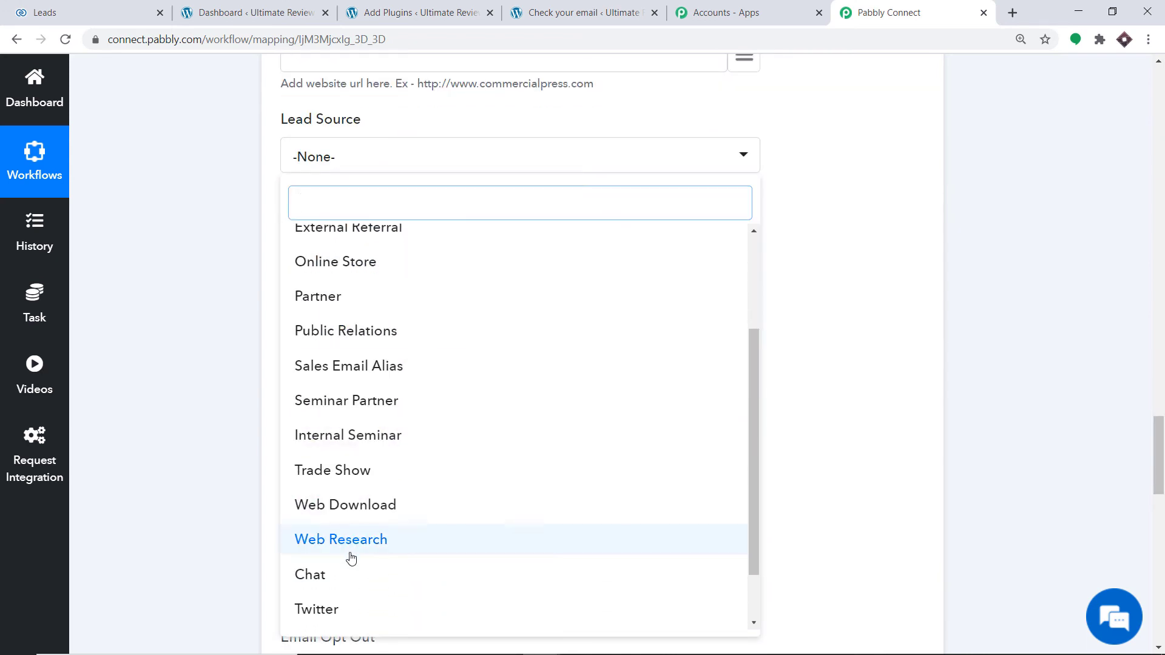
pyautogui.click(348, 542)
pyautogui.scroll(-1, 375, 231)
pyautogui.click(405, 151)
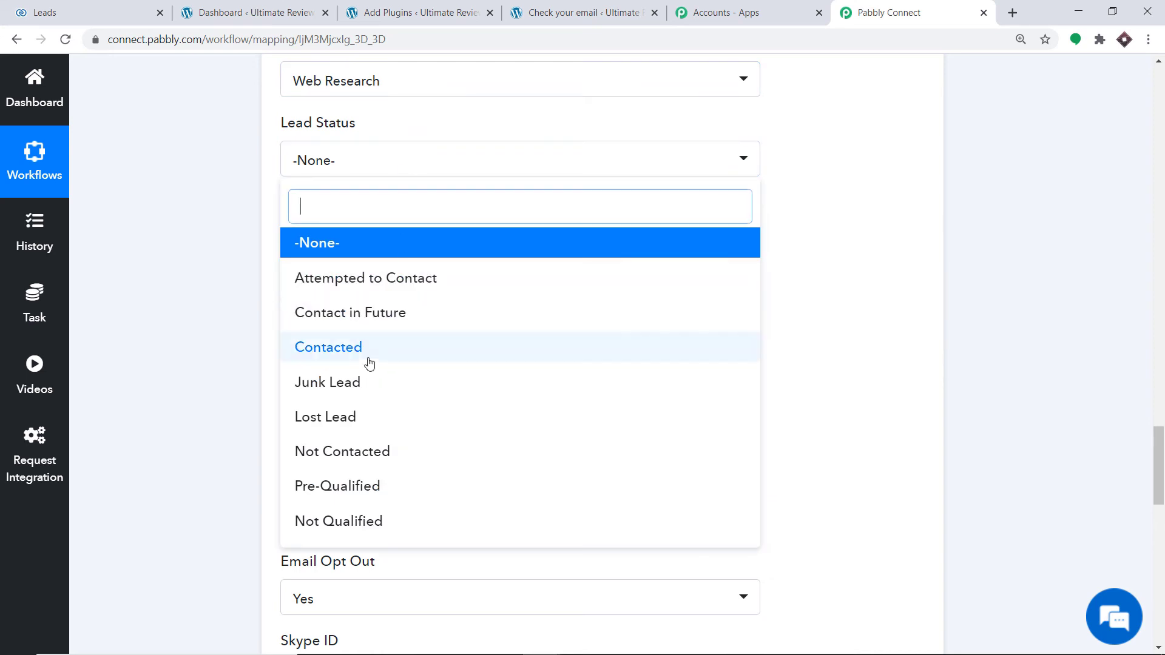
pyautogui.click(366, 357)
pyautogui.click(394, 238)
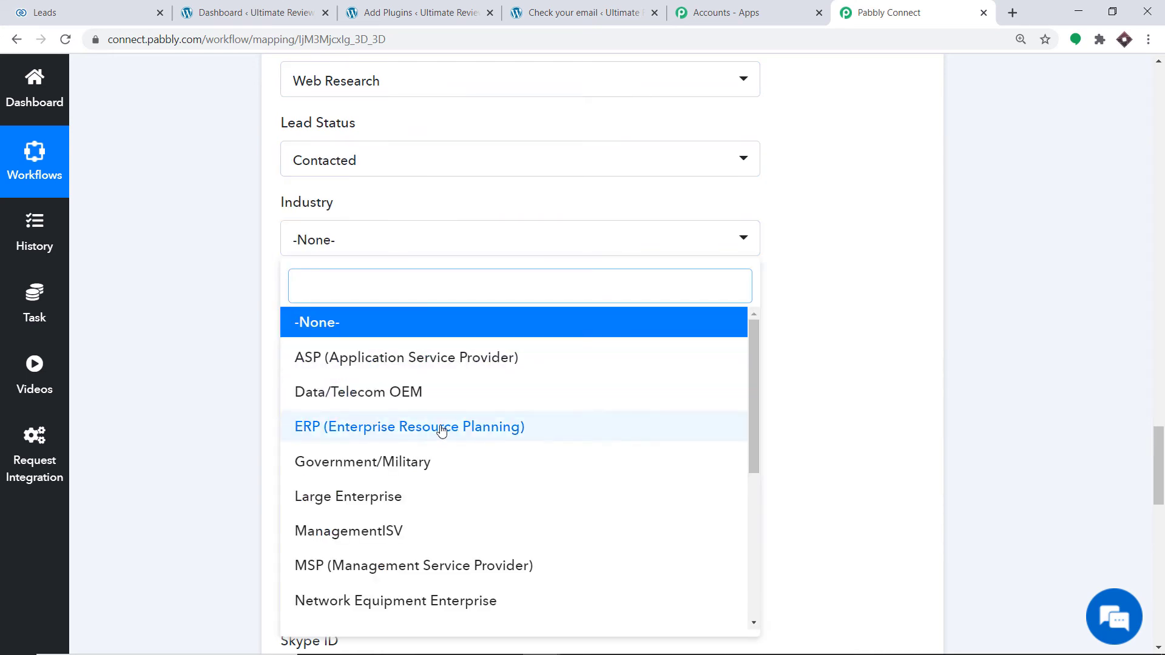
pyautogui.click(369, 512)
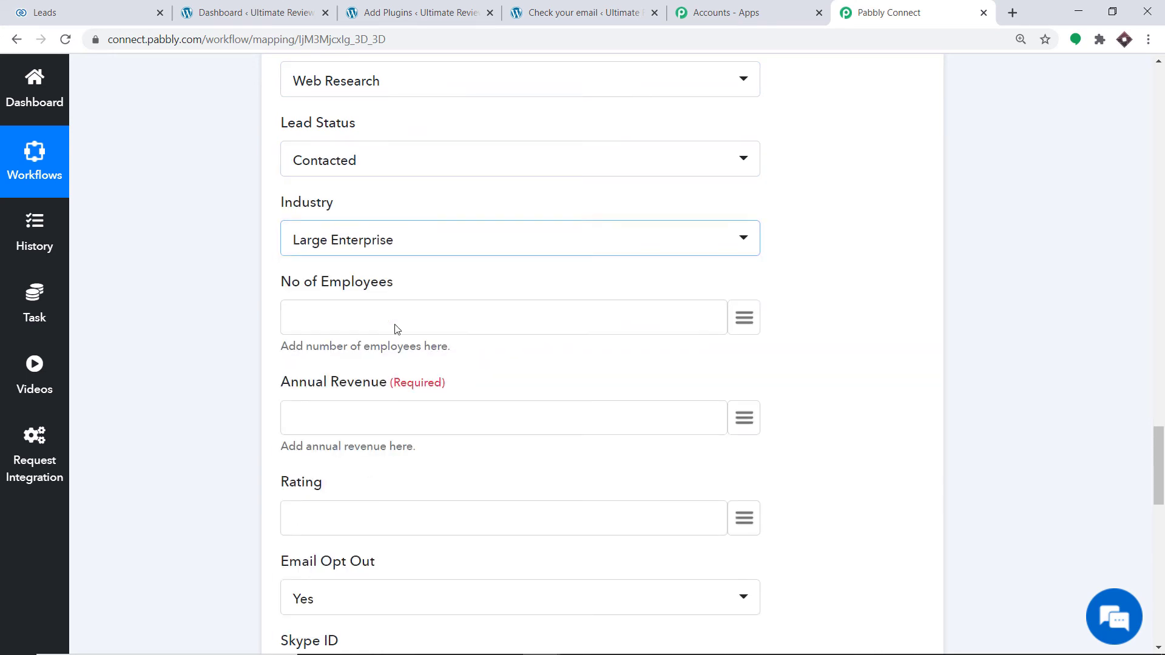
# - Enter 0 as the lead's Annual Revenue
pyautogui.scroll(-1, 359, 241)
pyautogui.click(361, 330)
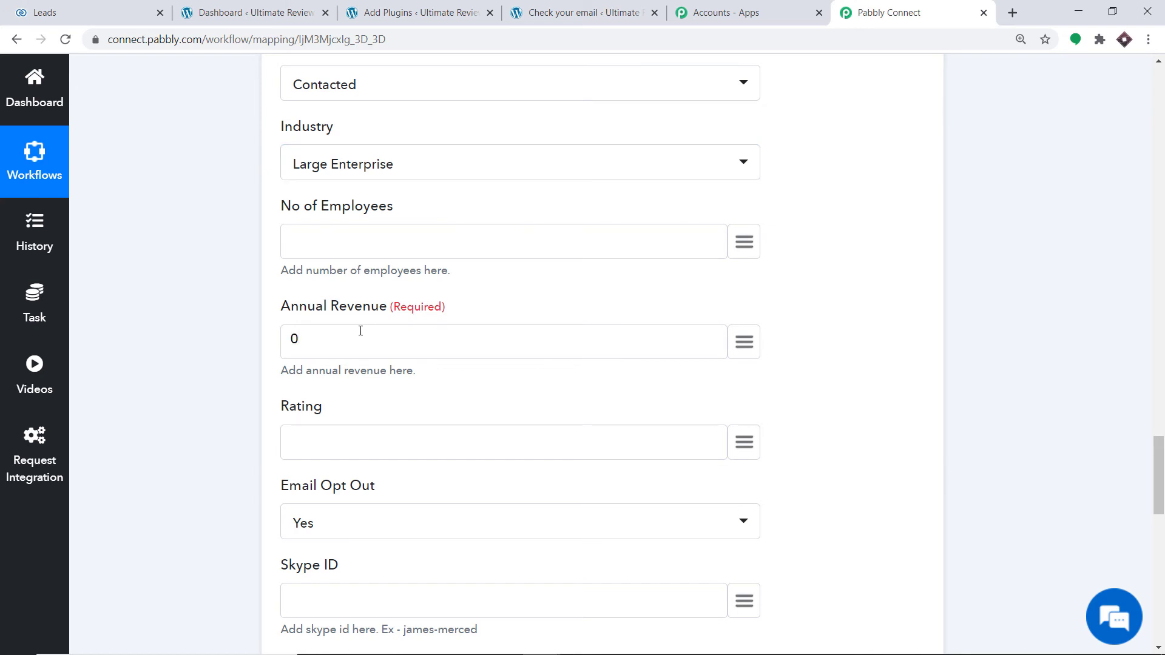
pyautogui.write('0')
pyautogui.scroll(-1, 398, 299)
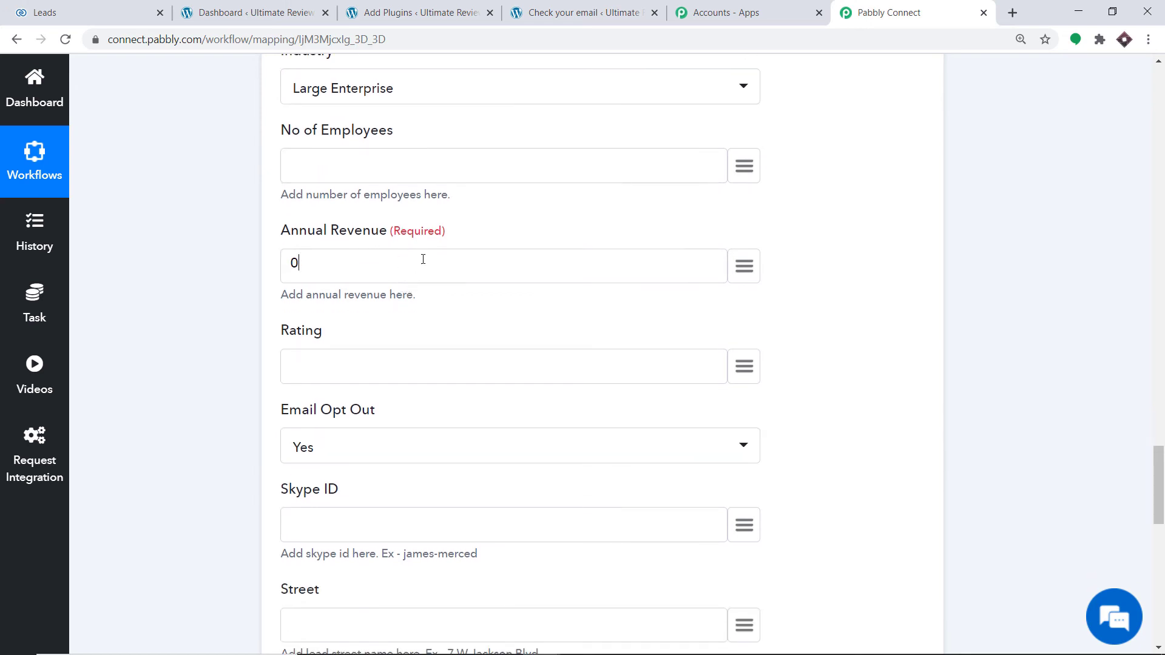
pyautogui.scroll(-1, 423, 259)
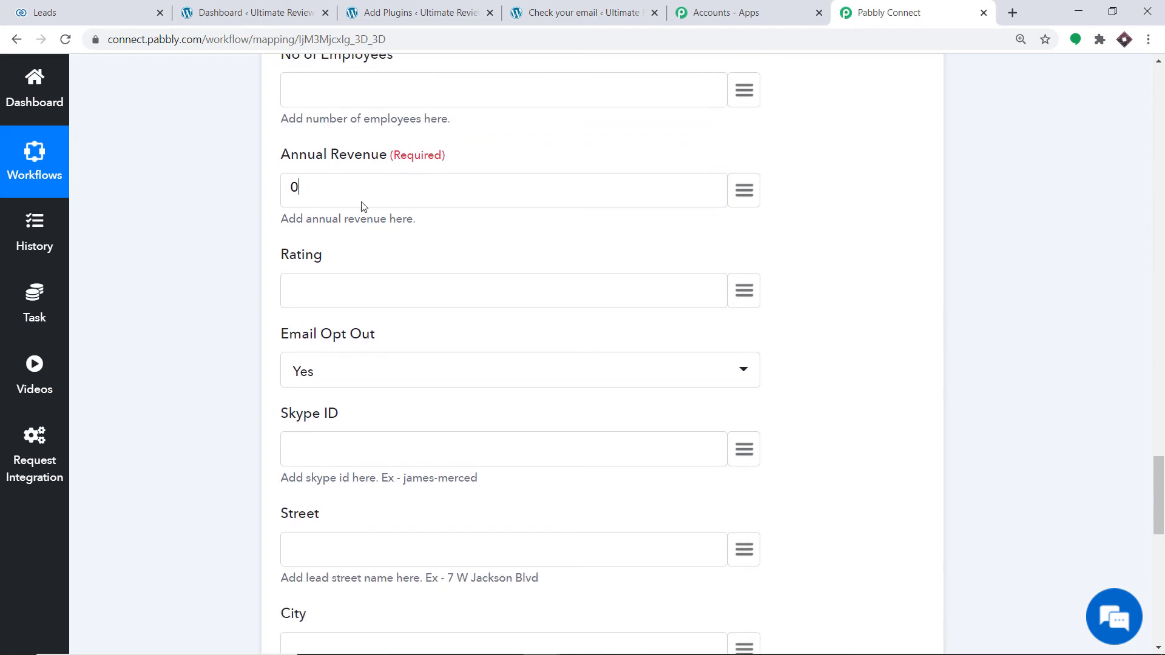
pyautogui.scroll(-6, 362, 206)
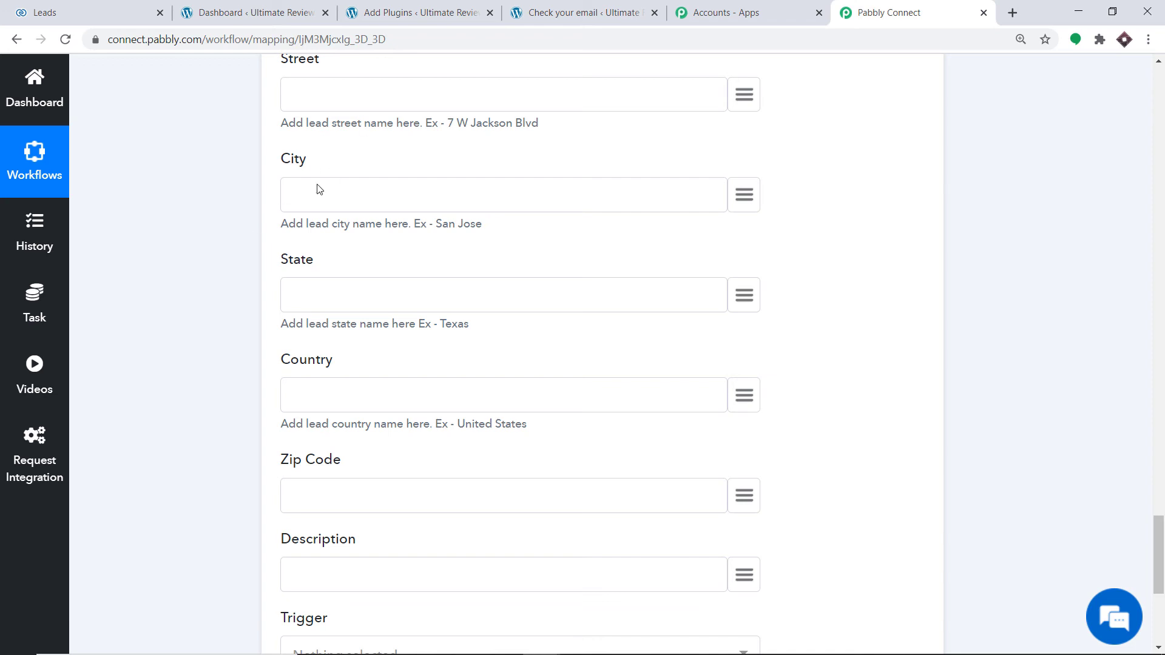
pyautogui.scroll(-2, 300, 445)
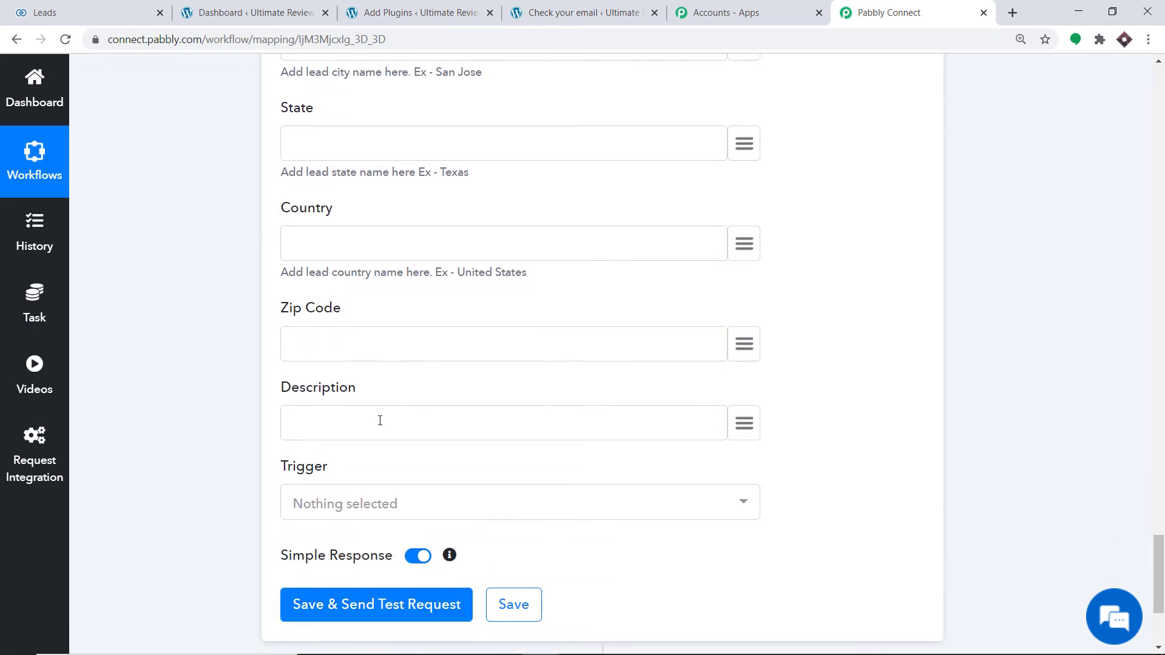
# - Save the Zoho lead step and send a test request, getting a SUCCESS response
pyautogui.scroll(-3, 273, 449)
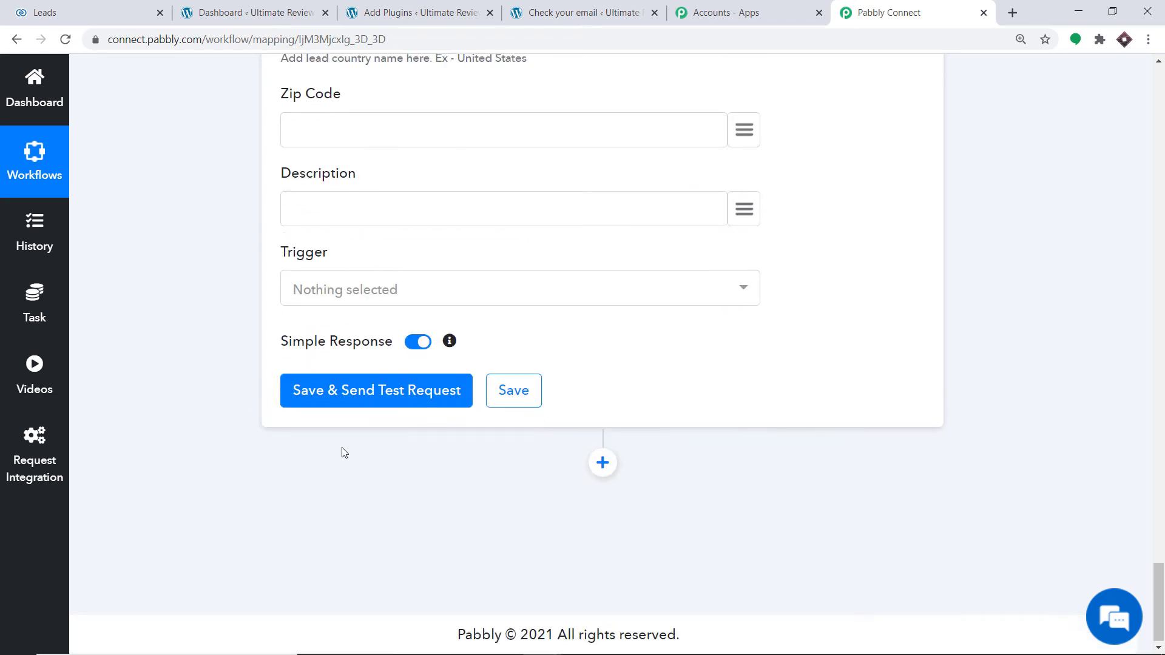
pyautogui.click(367, 391)
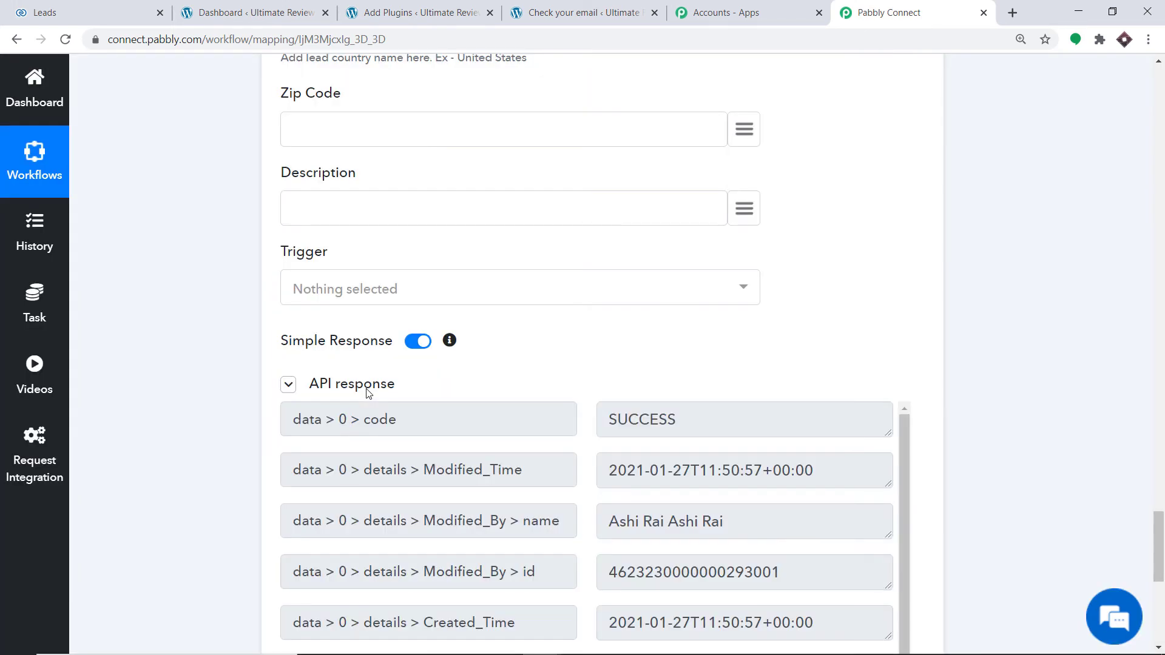
pyautogui.click(78, 9)
pyautogui.click(66, 40)
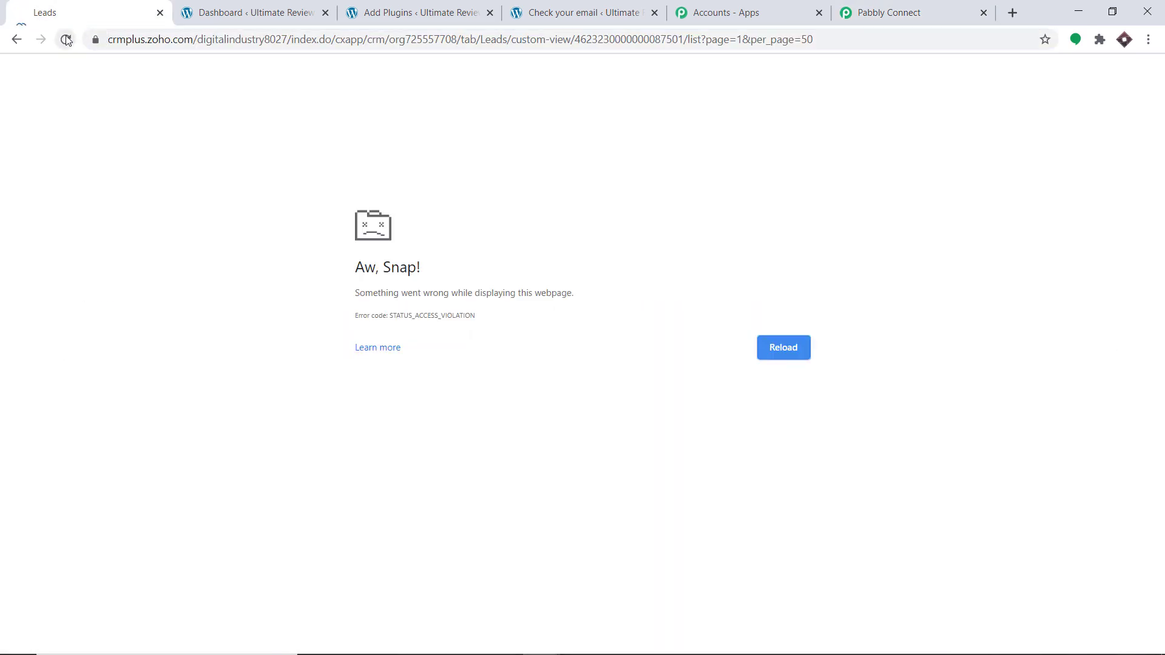
pyautogui.click(66, 40)
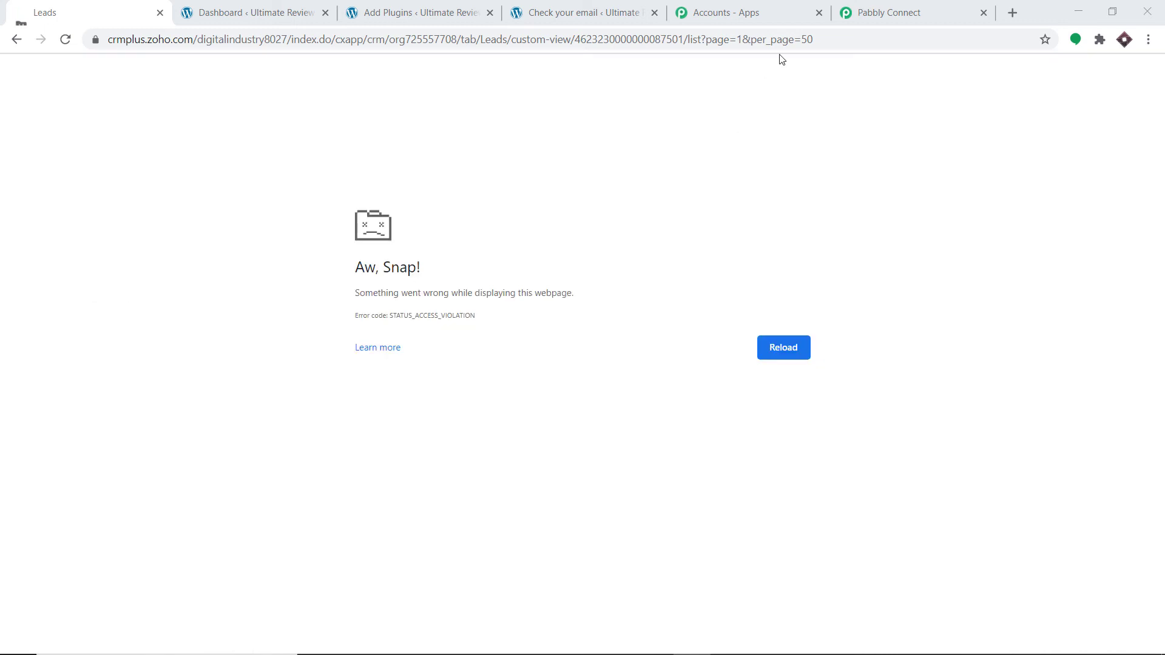
pyautogui.click(842, 6)
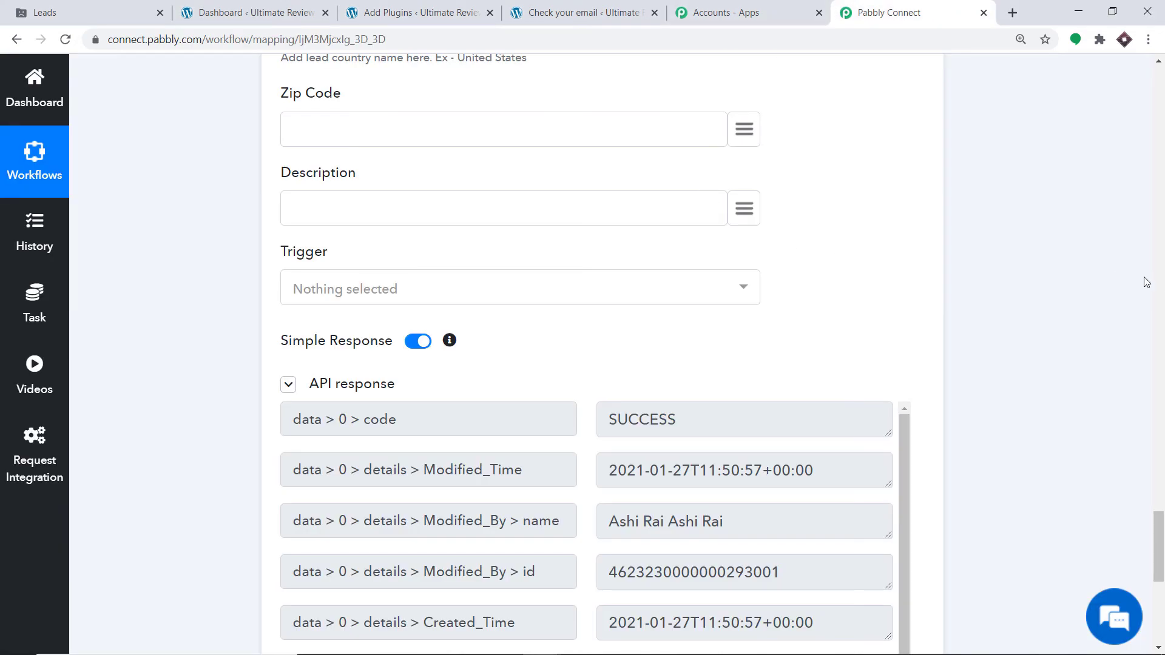
# - Collapse the Zoho CRM: Create Lead and WordPress: User Registers step panels
pyautogui.scroll(20, 1146, 282)
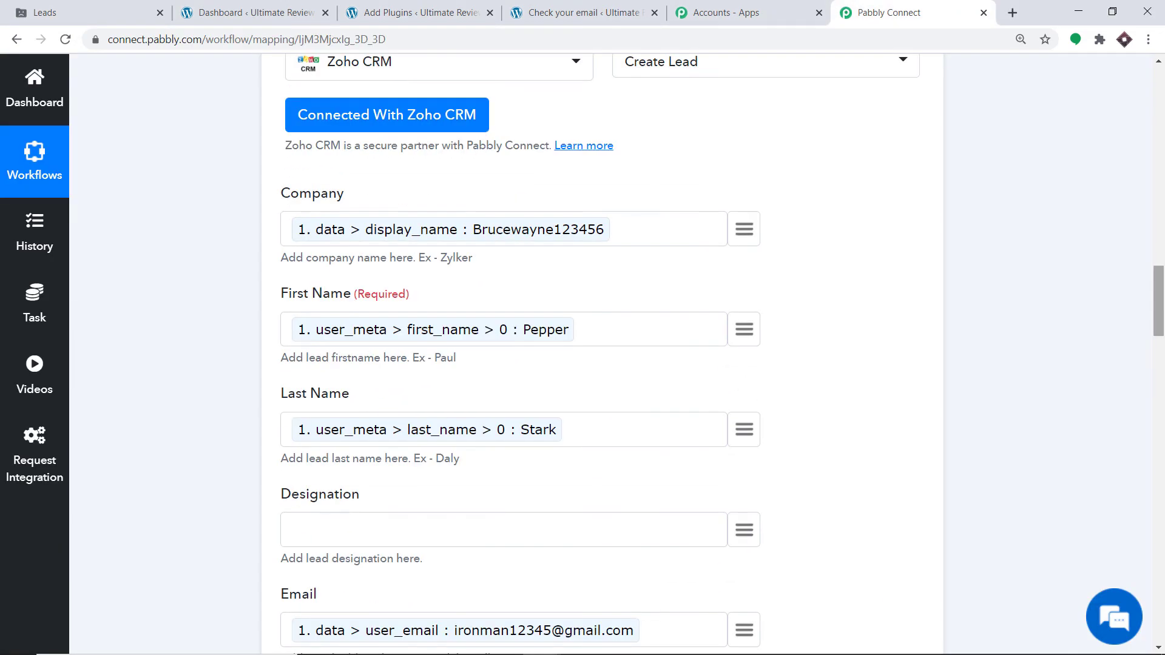
pyautogui.scroll(6, 907, 175)
pyautogui.click(574, 340)
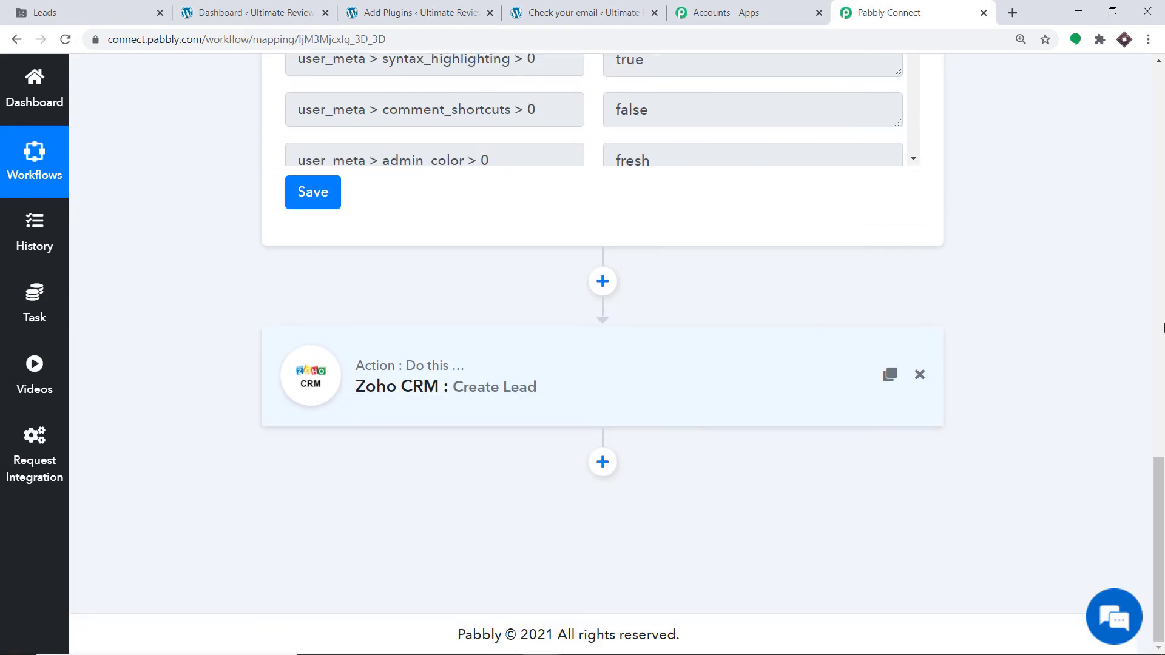
pyautogui.scroll(20, 1164, 328)
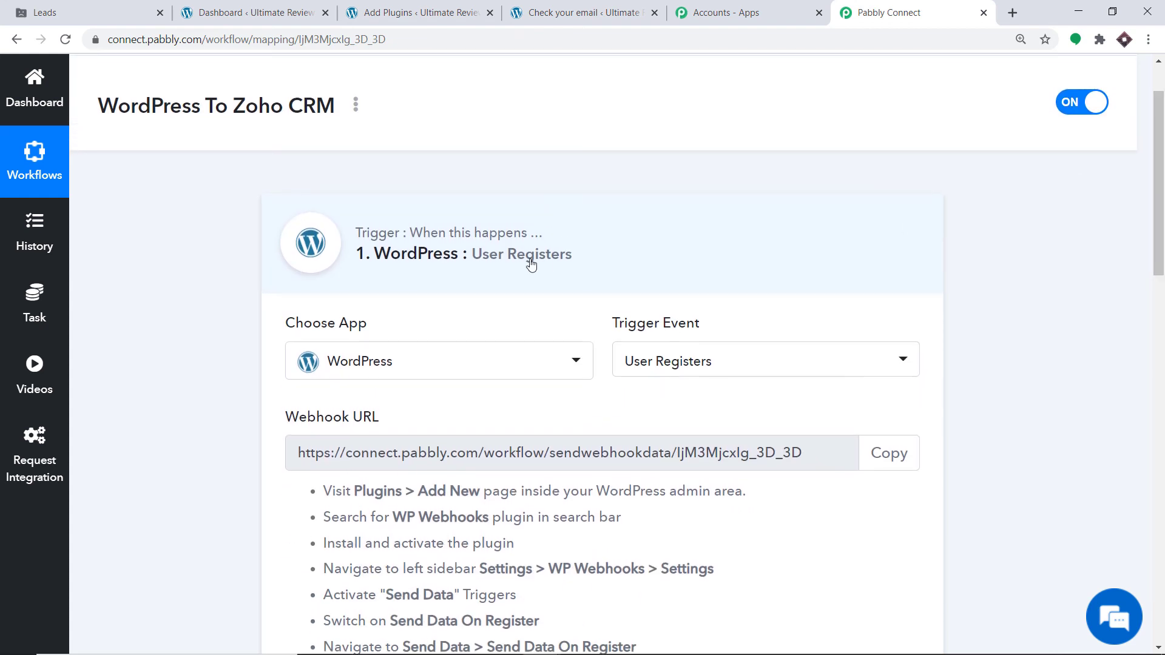
pyautogui.click(532, 265)
pyautogui.scroll(-2, 1164, 290)
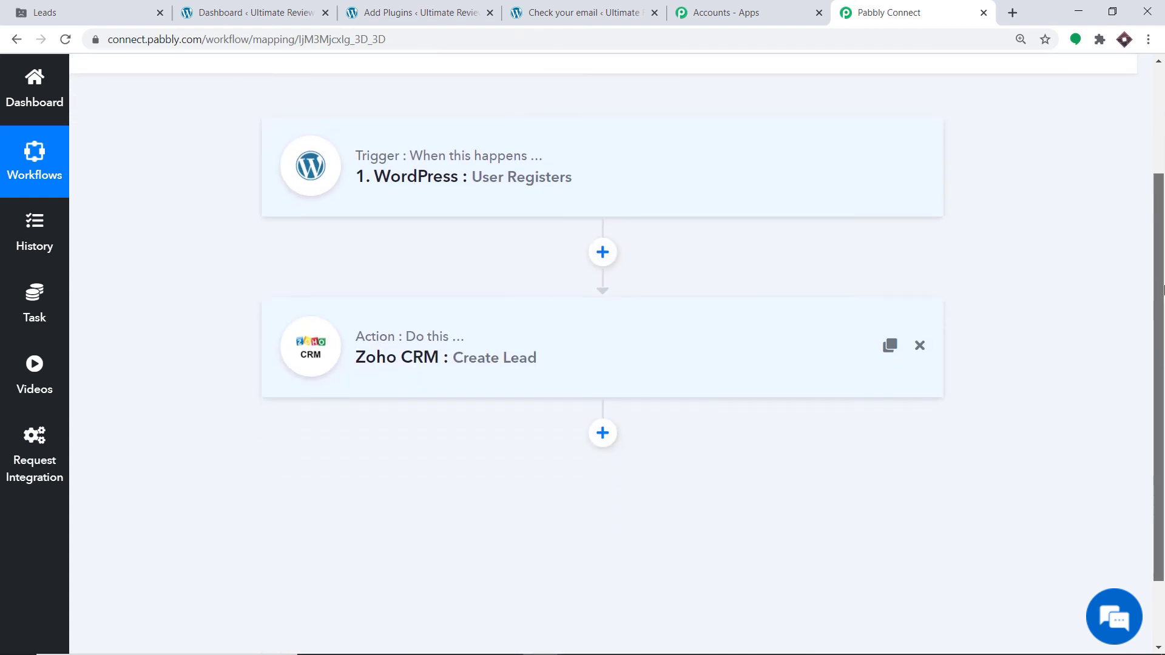
pyautogui.scroll(-1, 1164, 290)
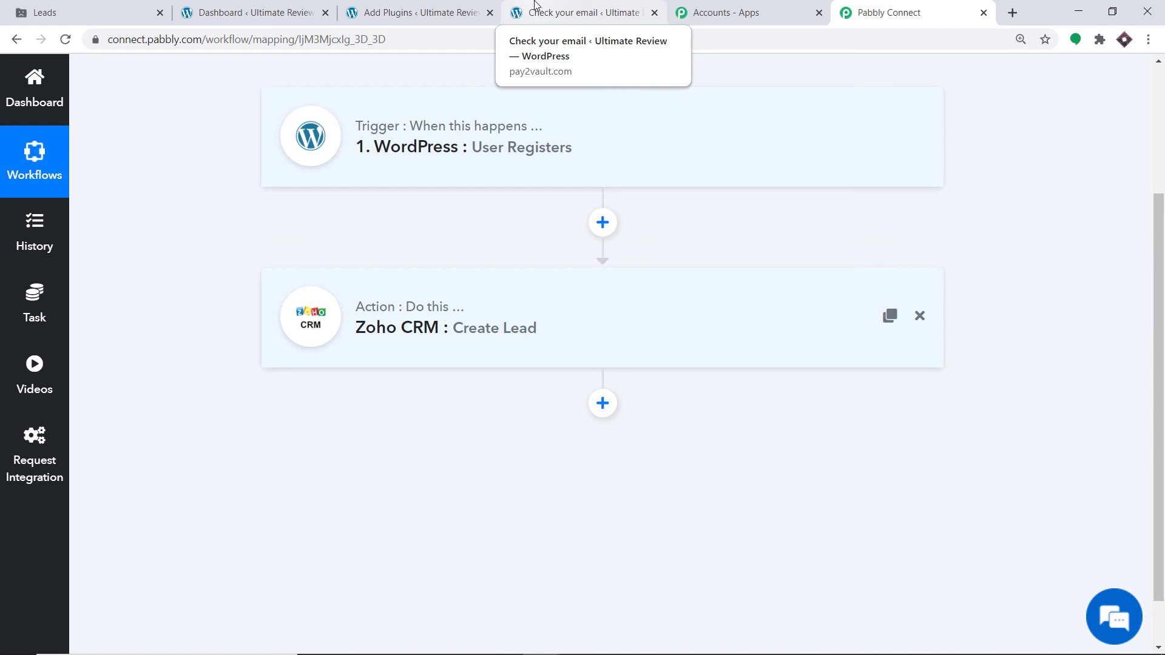
# - Go from the WordPress site's login page to its new-user Register form
pyautogui.click(535, 4)
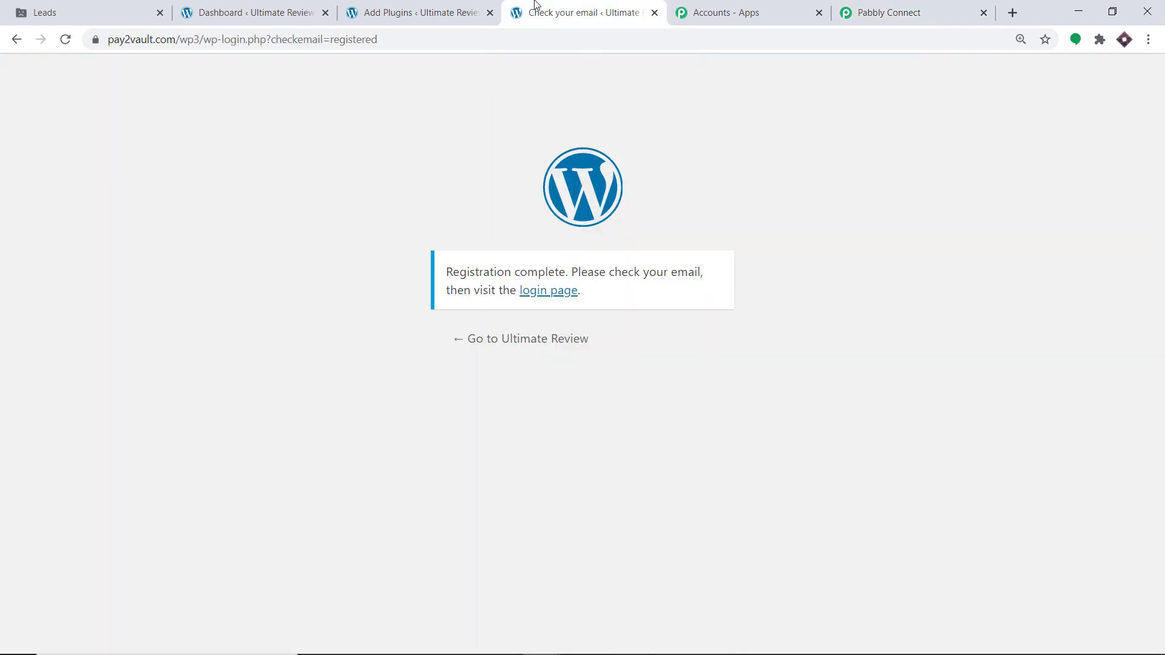
pyautogui.click(549, 291)
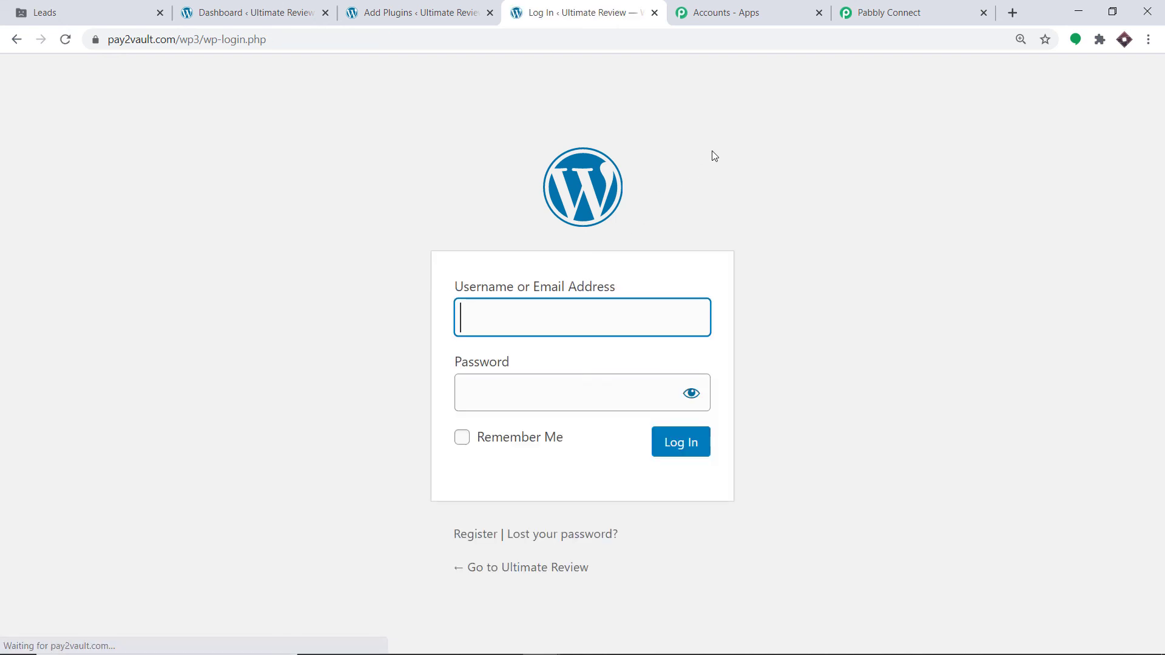
pyautogui.click(476, 542)
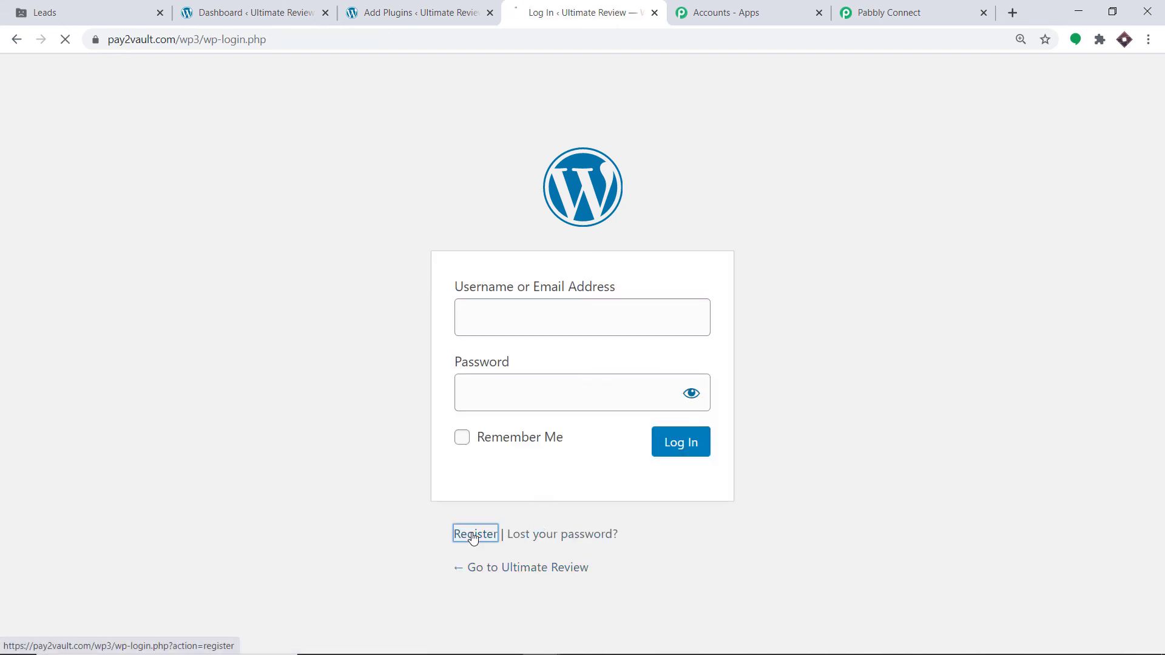
pyautogui.scroll(-3, 636, 182)
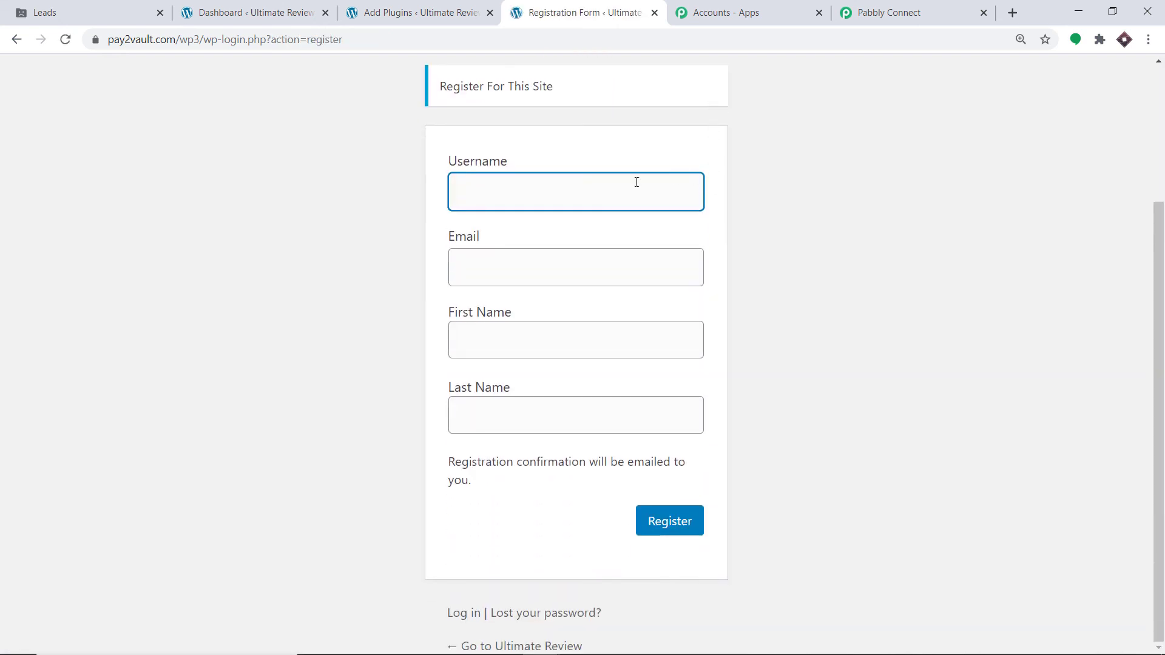
# - Register a new user with a username, e-mail address, first name and last name
pyautogui.click(514, 191)
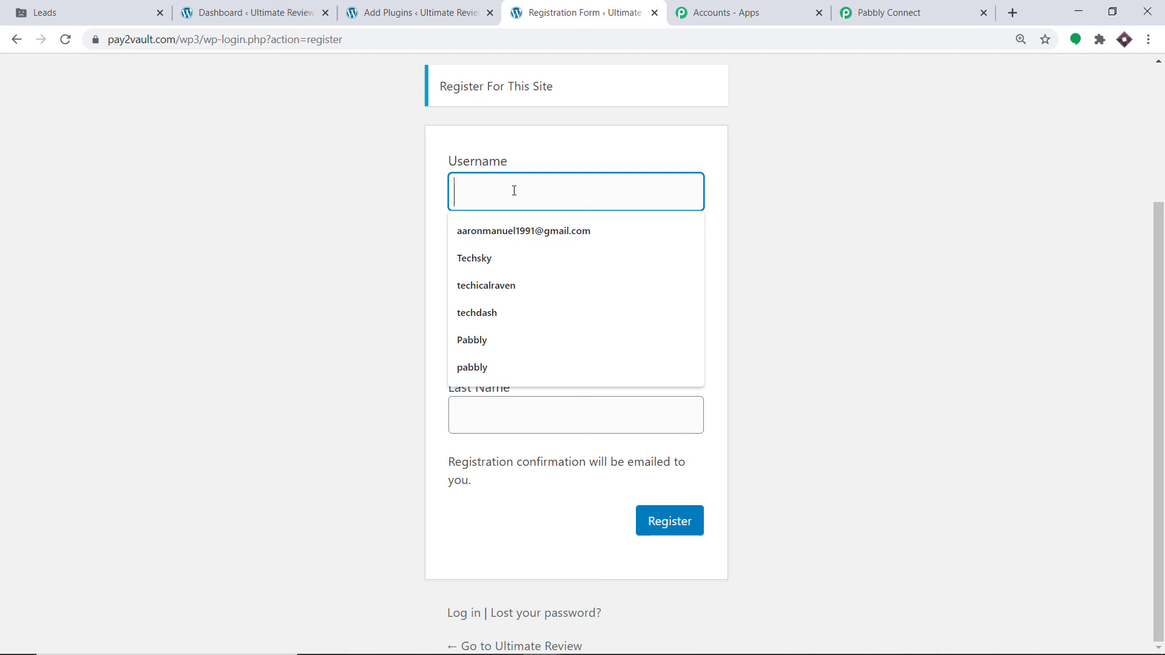
pyautogui.write('Sap')
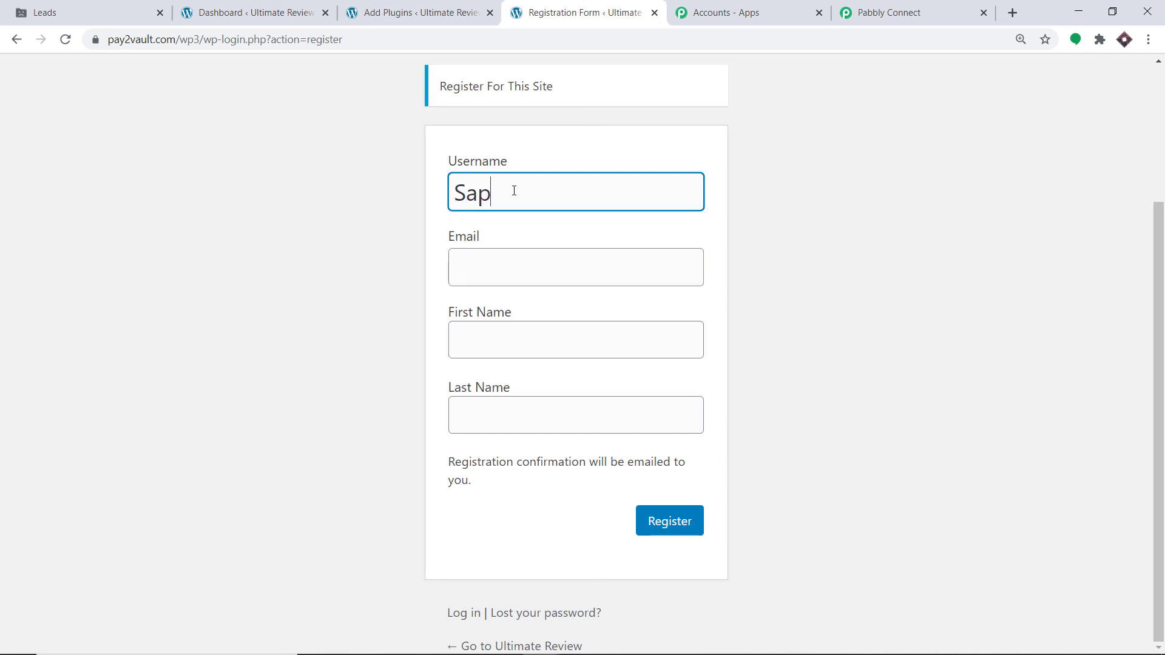
pyautogui.write('aceyx123')
pyautogui.click(495, 269)
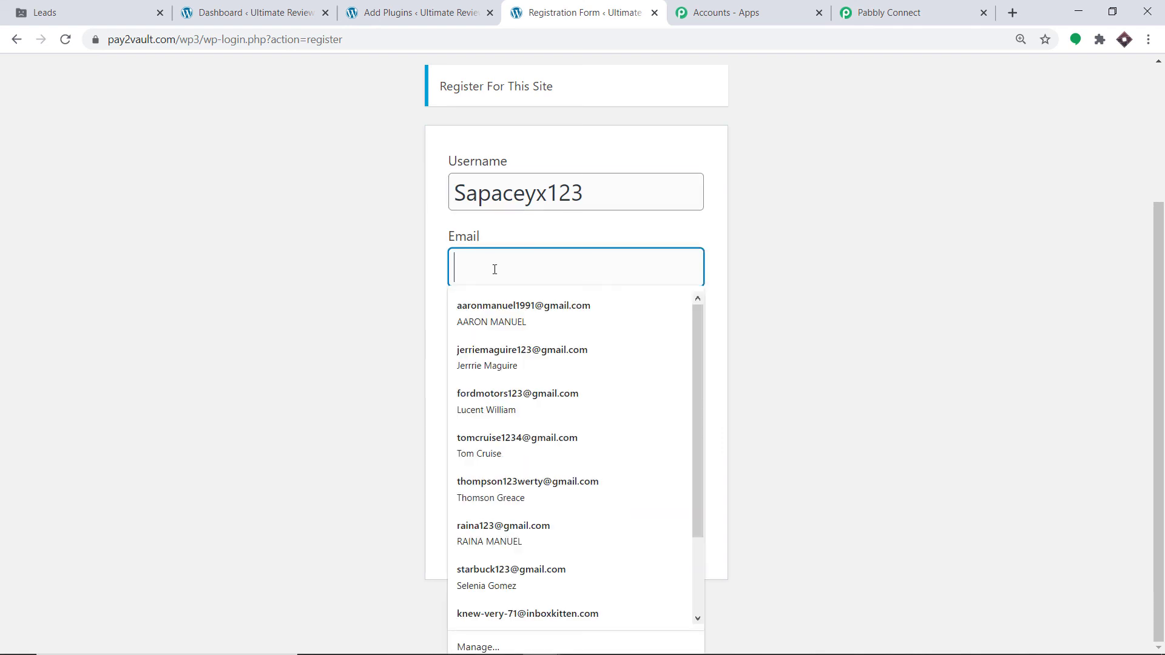
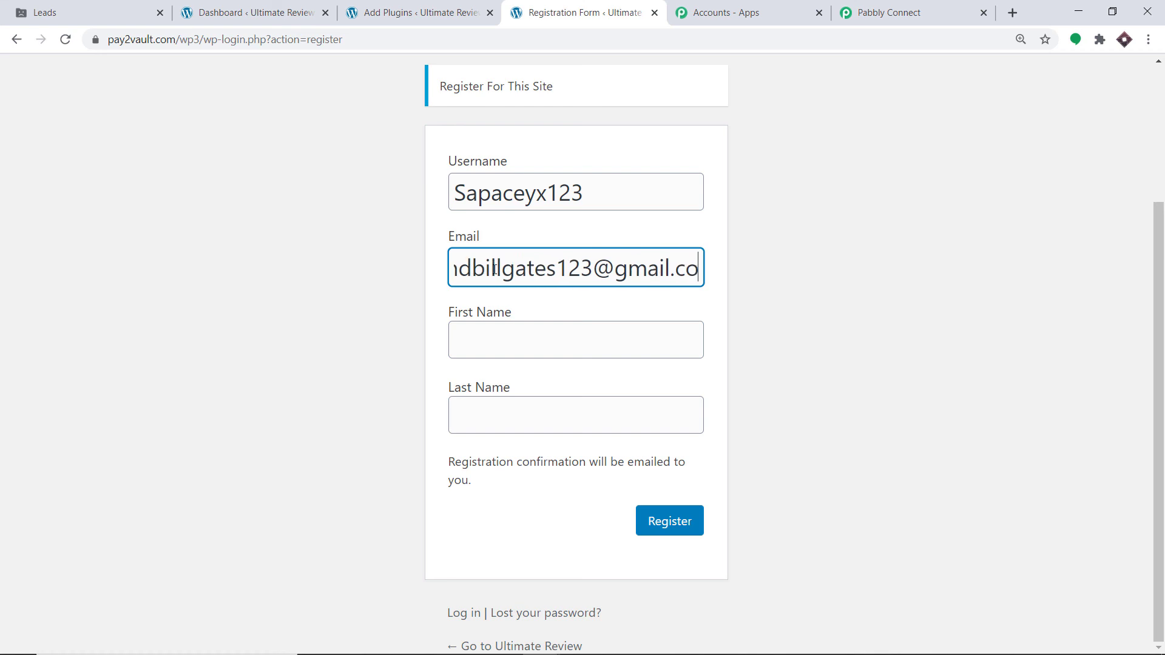
pyautogui.click(491, 335)
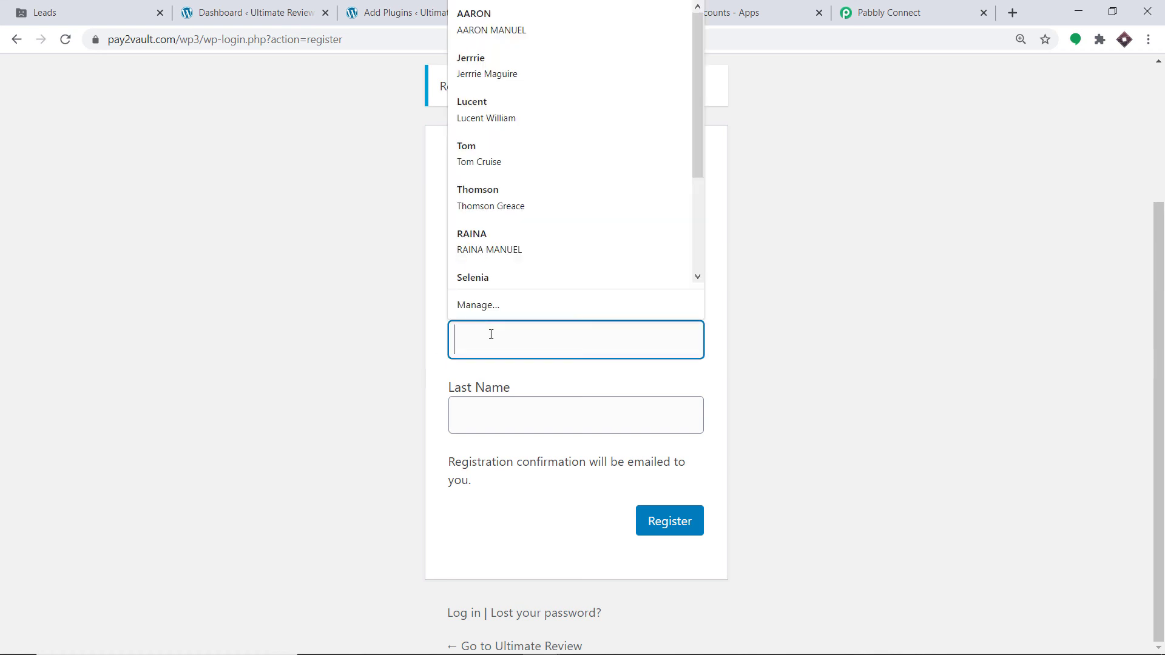
pyautogui.write('Elon')
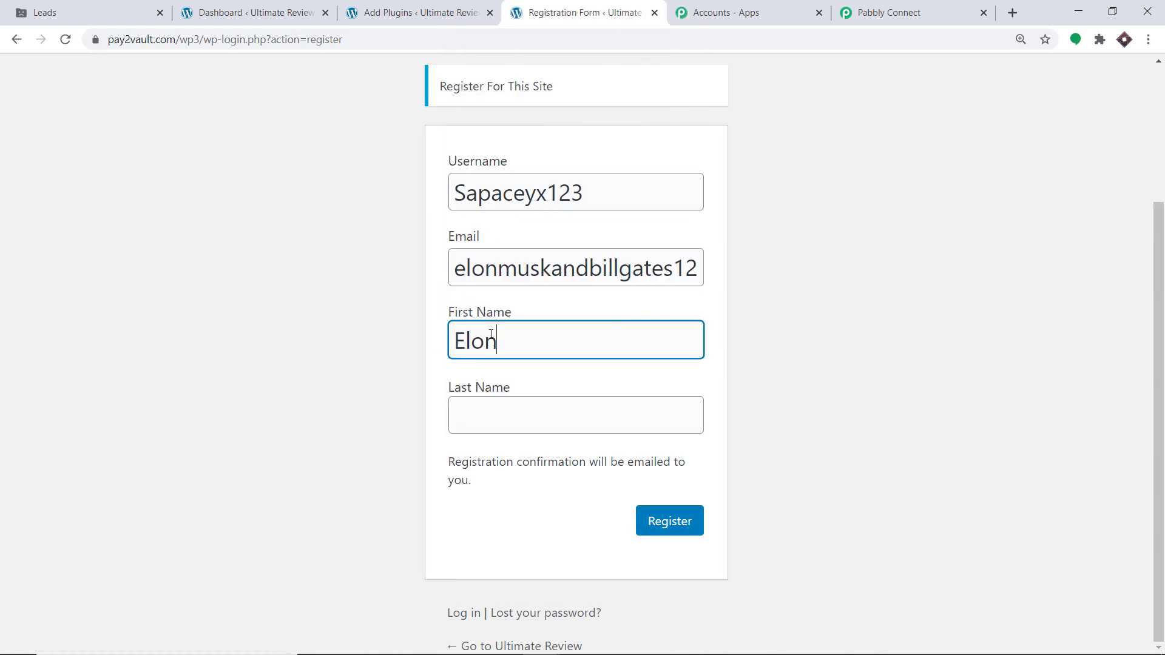
pyautogui.write('y')
pyautogui.click(505, 423)
pyautogui.write('Billy')
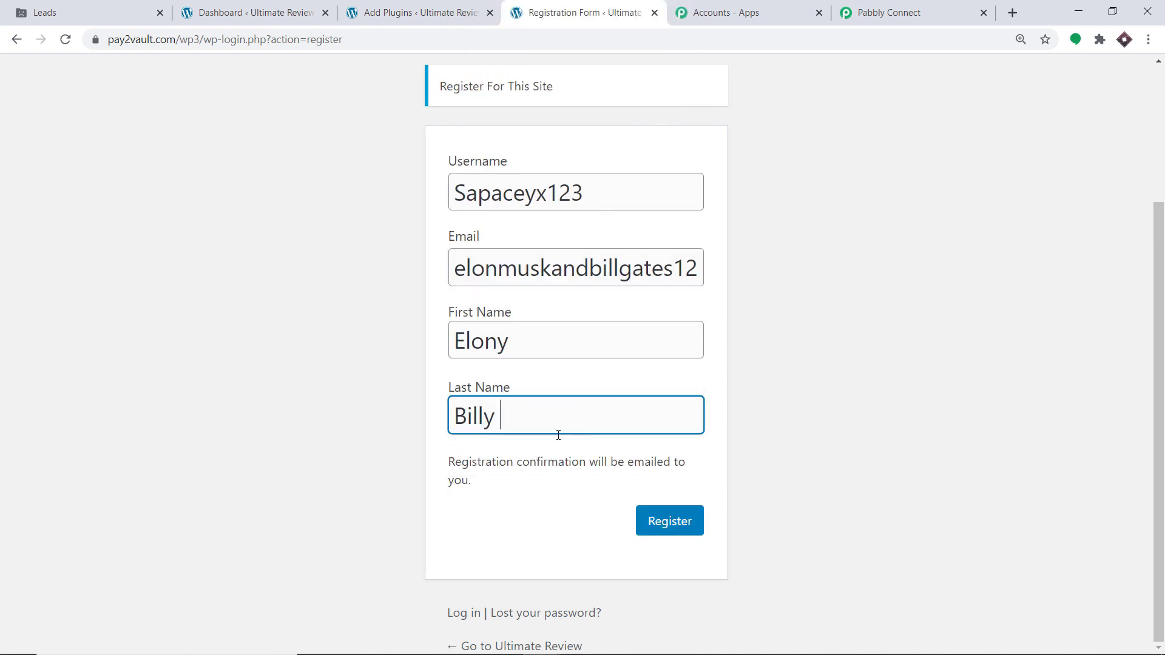
pyautogui.click(684, 523)
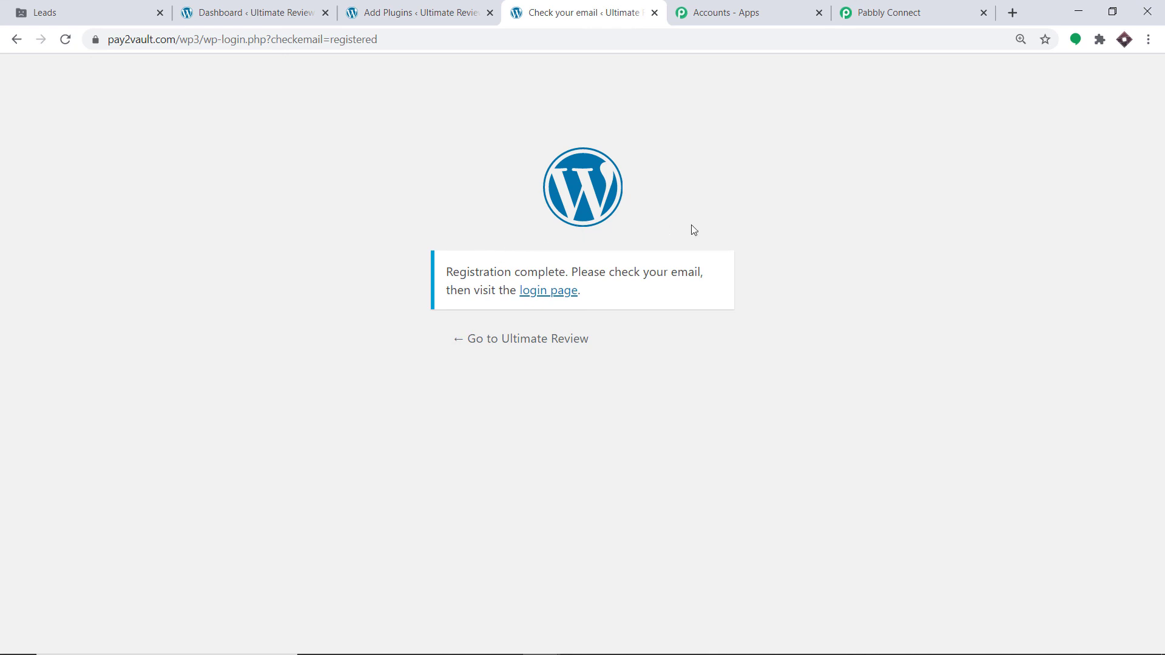
# - Reload the crashed Zoho CRM Leads page and open the newly added lead's record
pyautogui.click(113, 4)
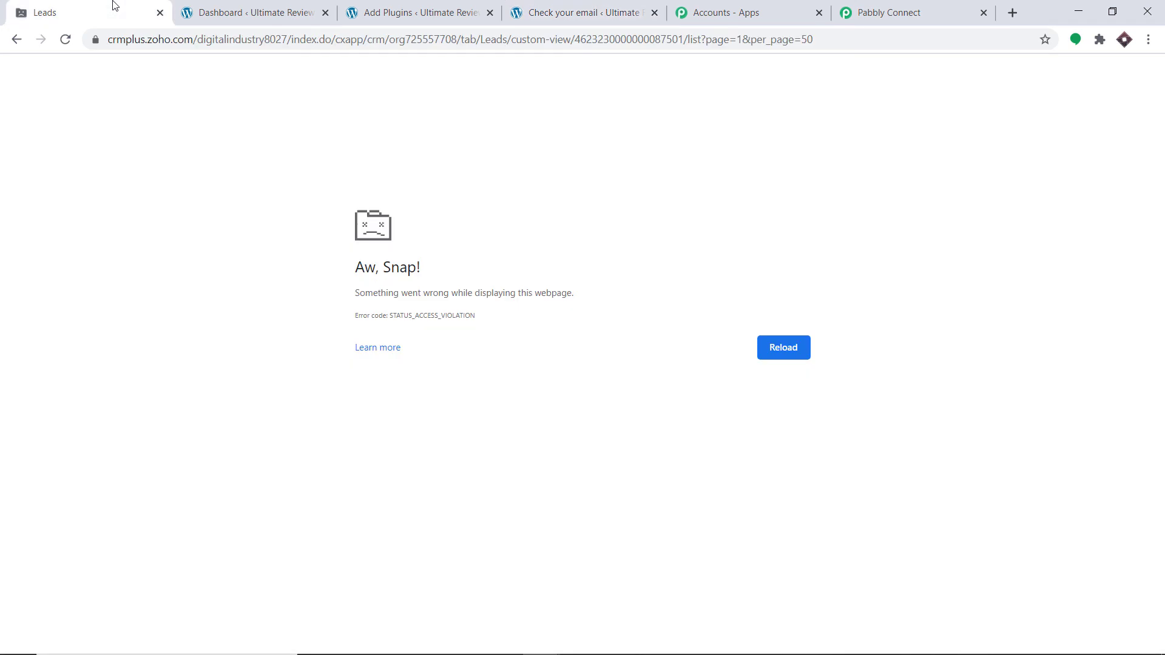
pyautogui.click(66, 40)
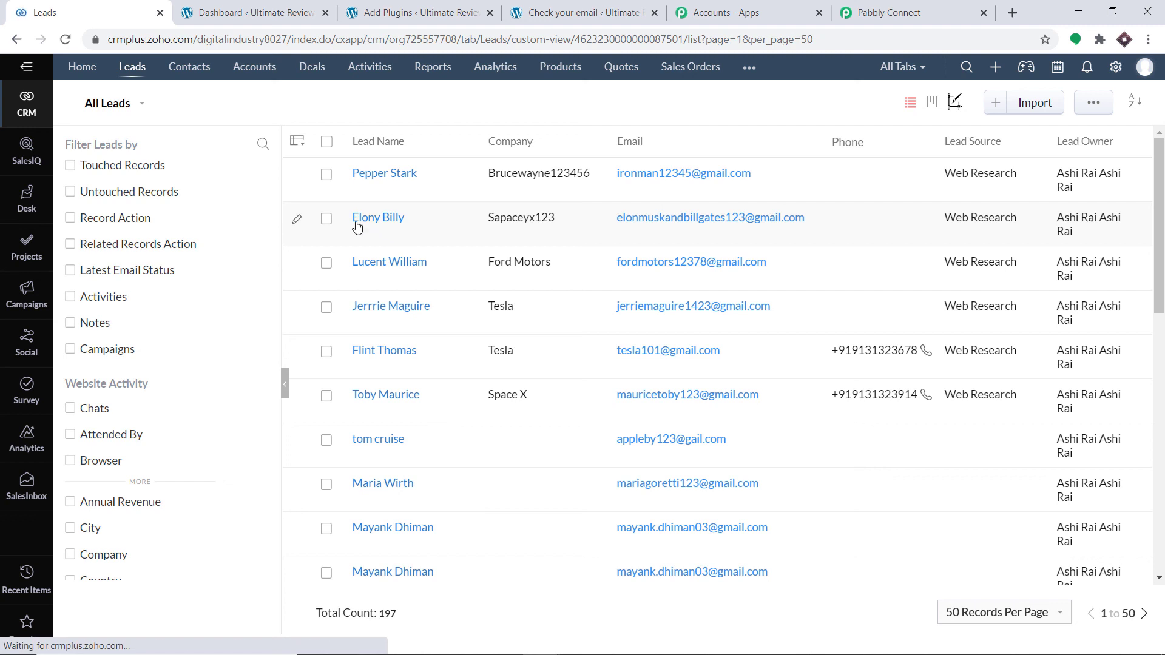
pyautogui.click(389, 224)
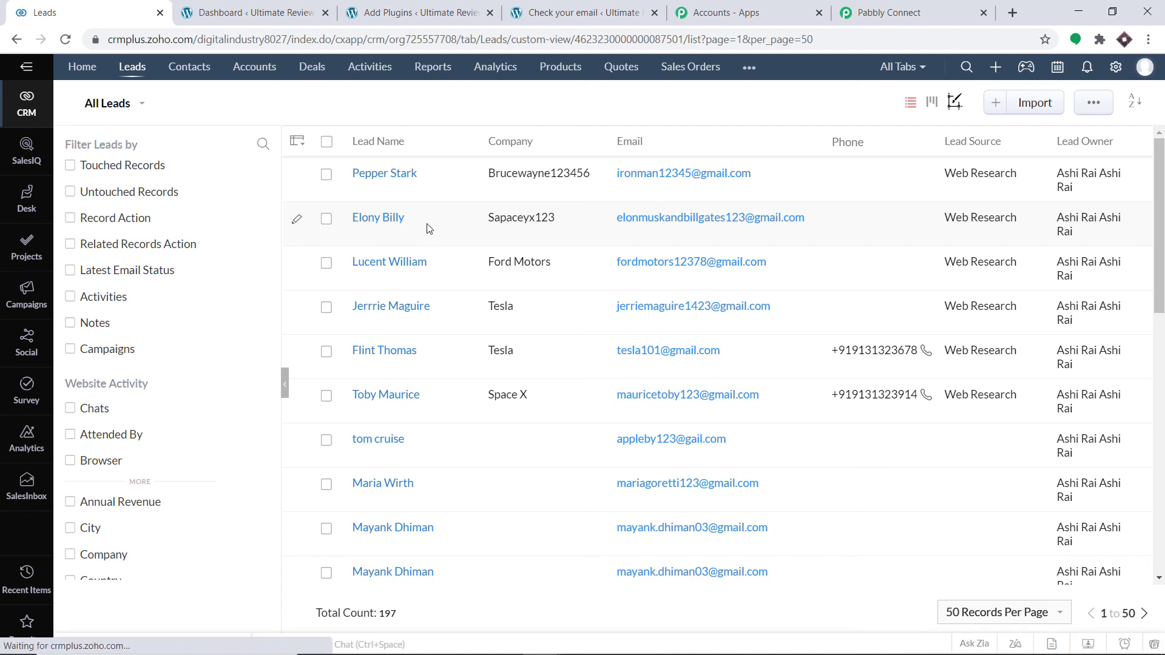